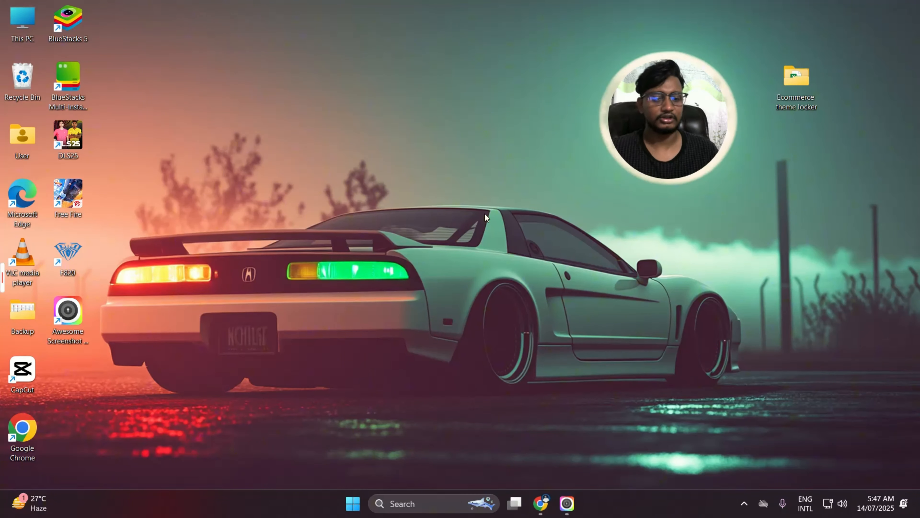
Open Google Chrome with the first listed profile and maximize its window.
{"action": "double_click", "coordinate": [23, 431]}
{"action": "left_click", "coordinate": [303, 228]}
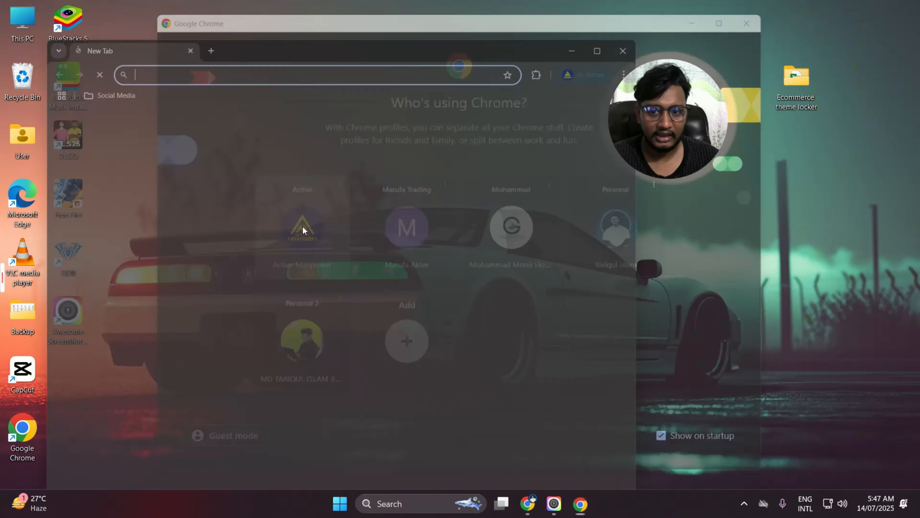
{"action": "left_click", "coordinate": [609, 37]}
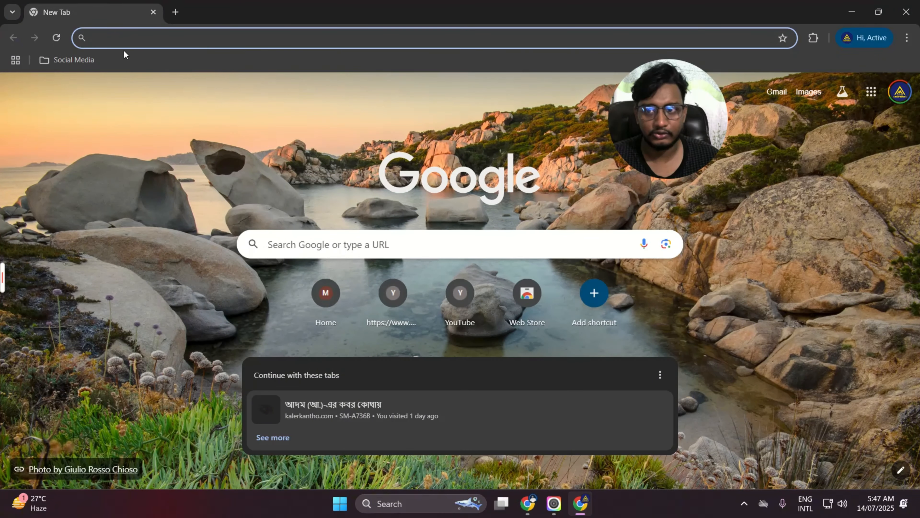
Search Google for "canva" and open the official Canva website from the results.
{"action": "left_click", "coordinate": [182, 42]}
{"action": "type", "text": "canva"}
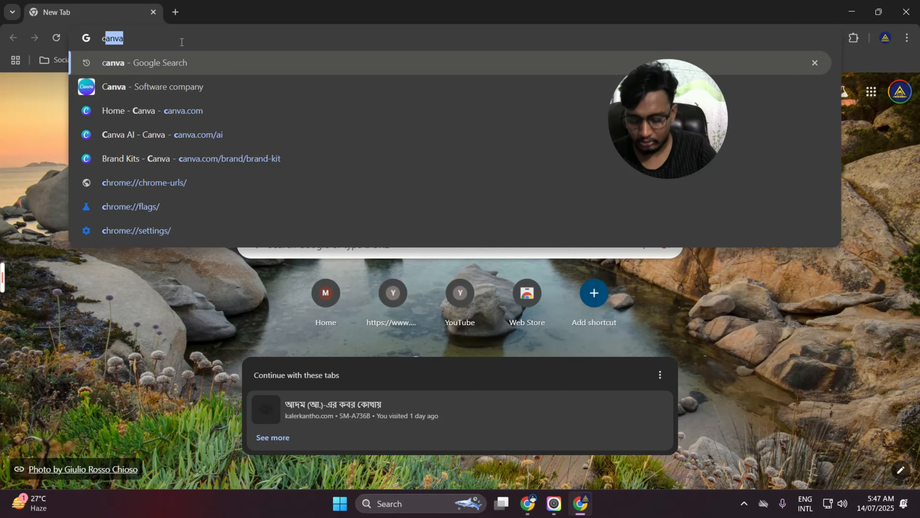
{"action": "key", "text": "BackSpace"}
{"action": "key", "text": "BackSpace"}
{"action": "type", "text": "c"}
{"action": "key", "text": "BackSpace"}
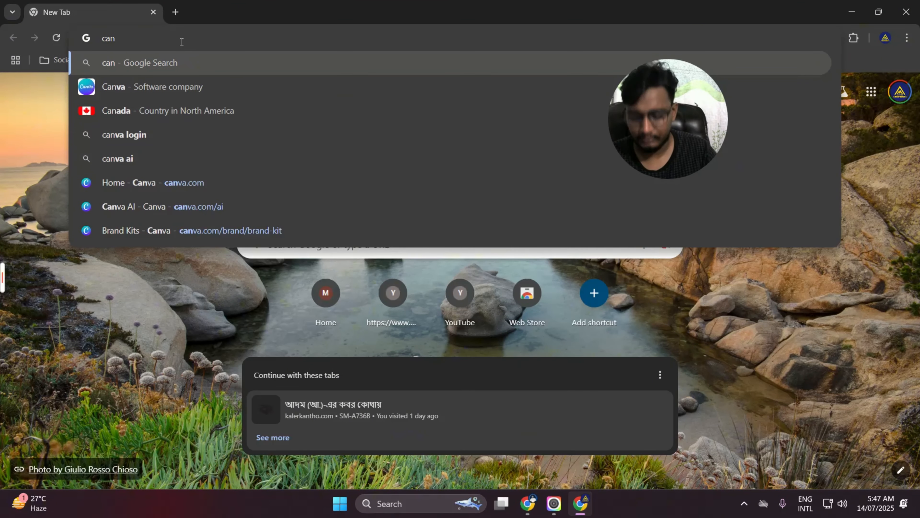
{"action": "type", "text": "va"}
{"action": "key", "text": "Return"}
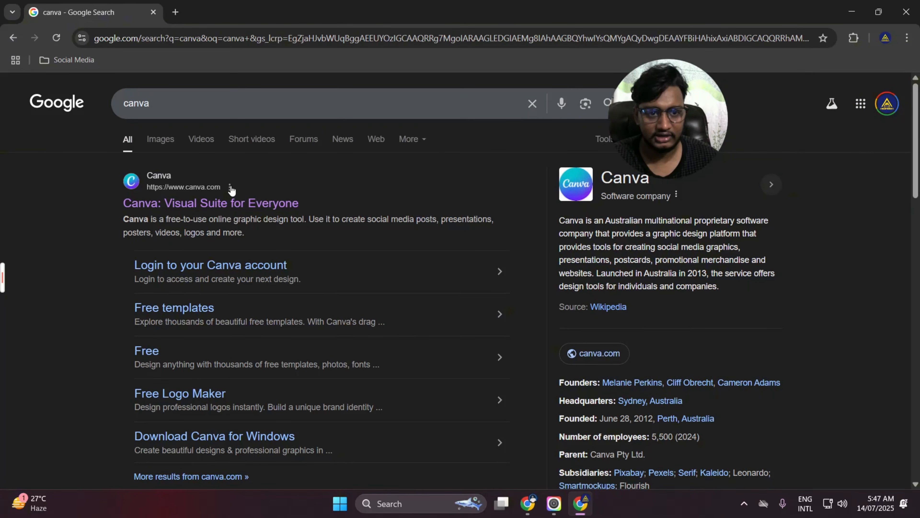
{"action": "left_click", "coordinate": [175, 202]}
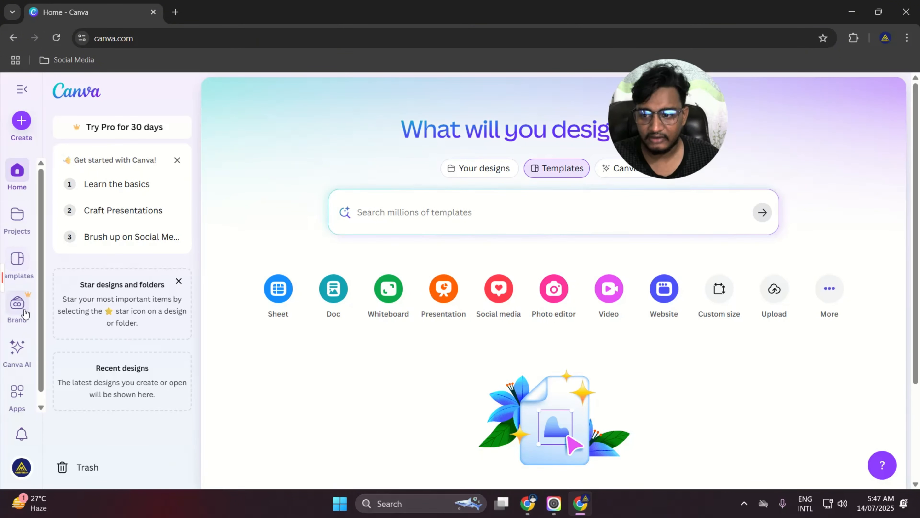
Open Canva's Apps page and look through its list of app categories and recommended tools.
{"action": "scroll", "coordinate": [22, 344], "scroll_direction": "down", "scroll_amount": 3}
{"action": "left_click", "coordinate": [15, 383]}
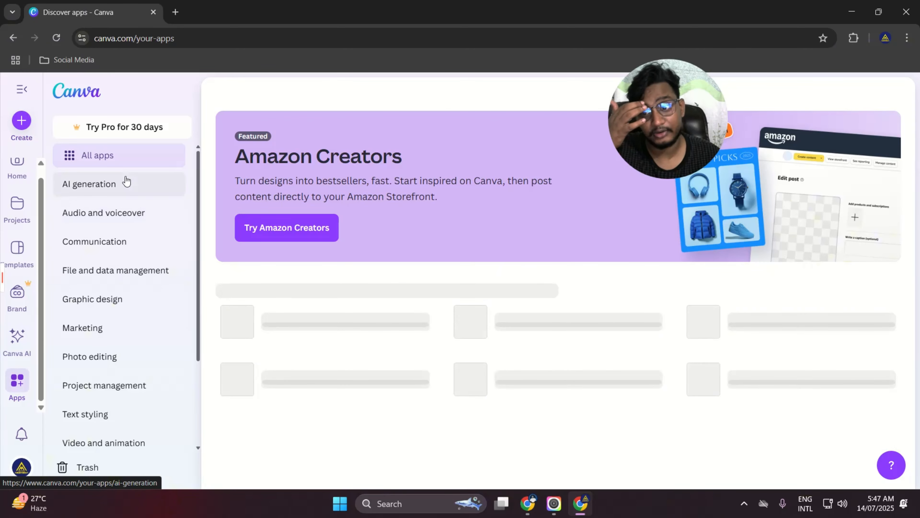
{"action": "scroll", "coordinate": [127, 181], "scroll_direction": "down", "scroll_amount": 3}
{"action": "scroll", "coordinate": [117, 349], "scroll_direction": "up", "scroll_amount": 3}
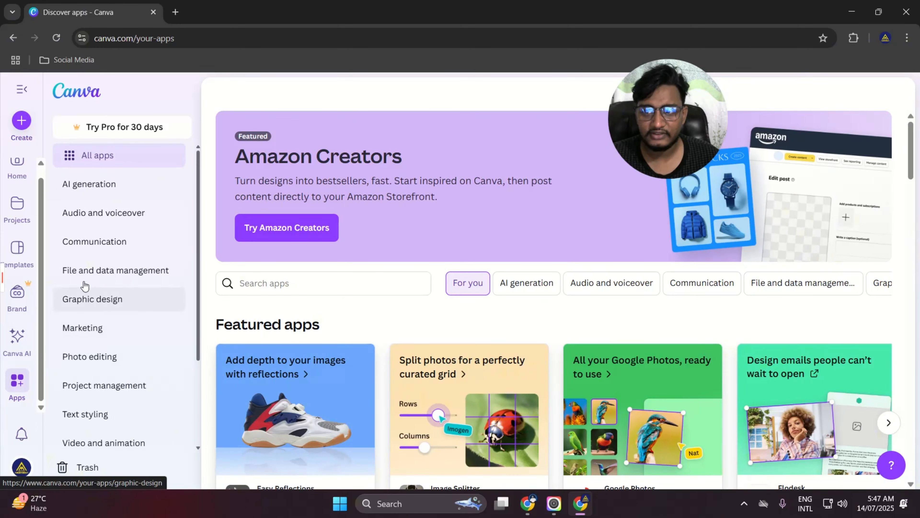
{"action": "scroll", "coordinate": [117, 181], "scroll_direction": "down", "scroll_amount": 3}
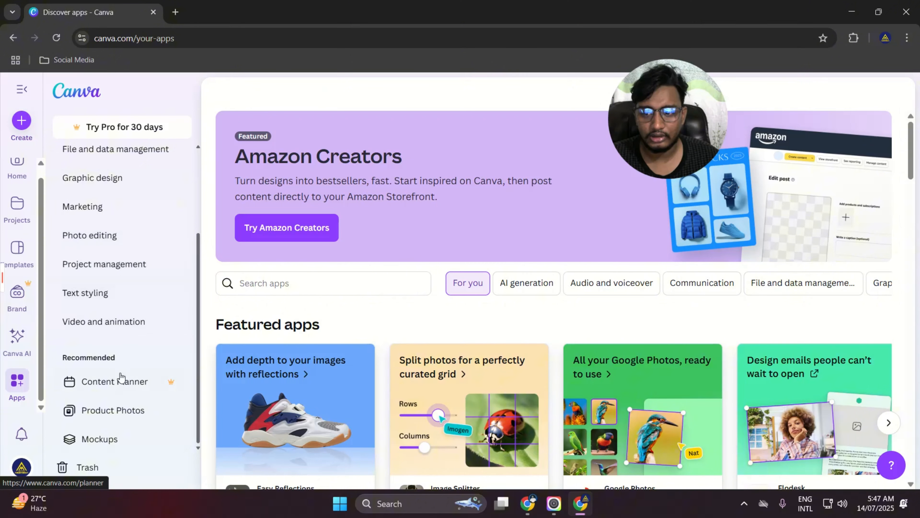
{"action": "scroll", "coordinate": [125, 421], "scroll_direction": "up", "scroll_amount": 3}
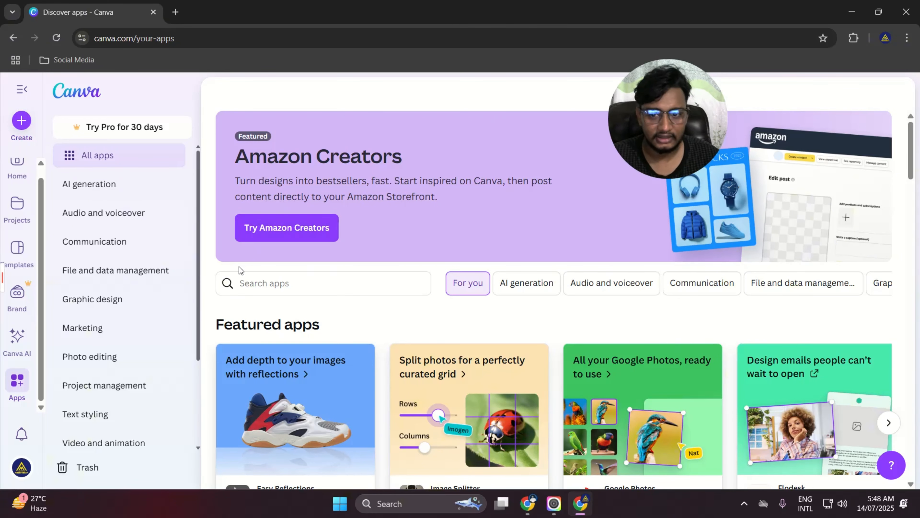
Examine the featured, trending and new apps and the AI generation and audio sections of the app directory.
{"action": "scroll", "coordinate": [239, 270], "scroll_direction": "down", "scroll_amount": 10}
{"action": "scroll", "coordinate": [461, 294], "scroll_direction": "up", "scroll_amount": 10}
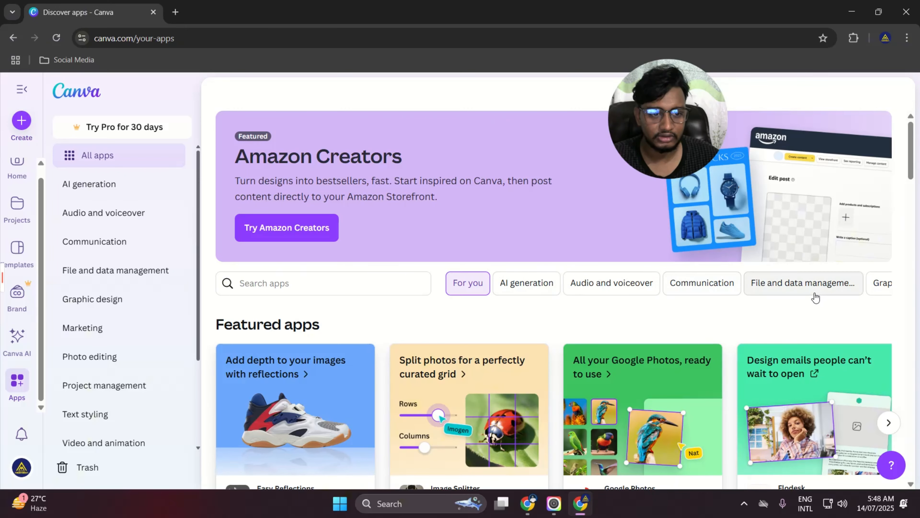
{"action": "scroll", "coordinate": [540, 308], "scroll_direction": "down", "scroll_amount": 3}
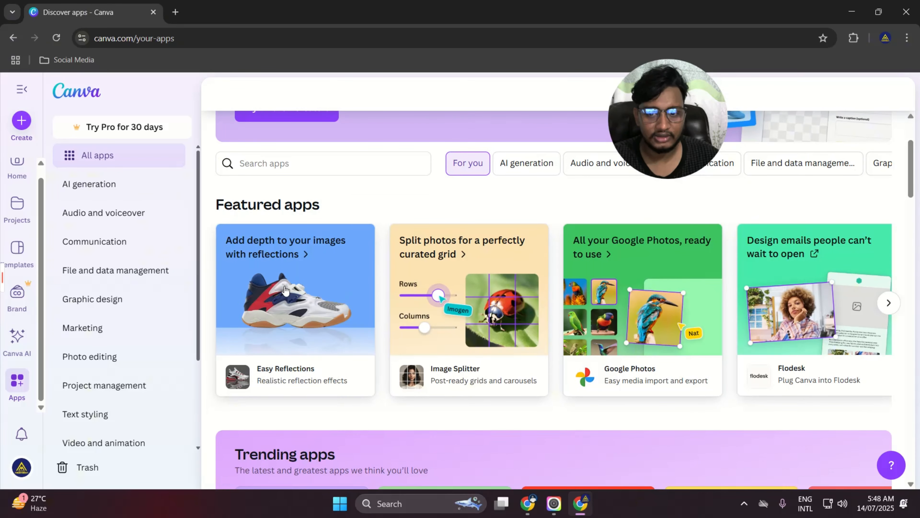
{"action": "scroll", "coordinate": [290, 288], "scroll_direction": "down", "scroll_amount": 10}
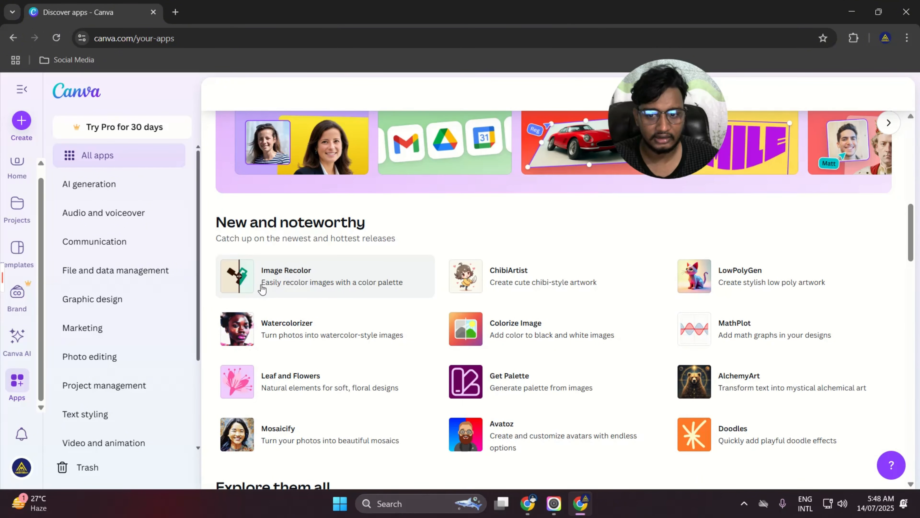
{"action": "scroll", "coordinate": [306, 286], "scroll_direction": "up", "scroll_amount": 2}
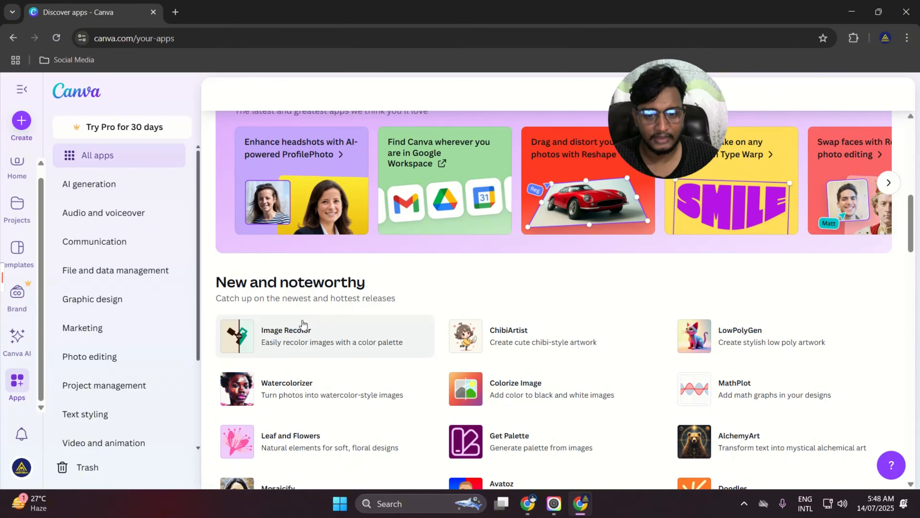
{"action": "scroll", "coordinate": [359, 305], "scroll_direction": "down", "scroll_amount": 5}
{"action": "scroll", "coordinate": [594, 290], "scroll_direction": "down", "scroll_amount": 3}
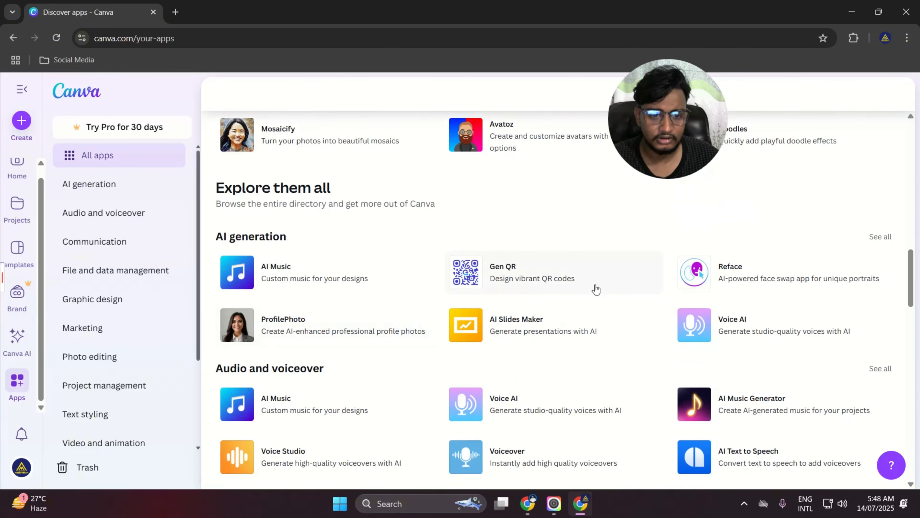
{"action": "scroll", "coordinate": [645, 293], "scroll_direction": "up", "scroll_amount": 3}
{"action": "scroll", "coordinate": [665, 290], "scroll_direction": "down", "scroll_amount": 3}
{"action": "scroll", "coordinate": [666, 290], "scroll_direction": "down", "scroll_amount": 5}
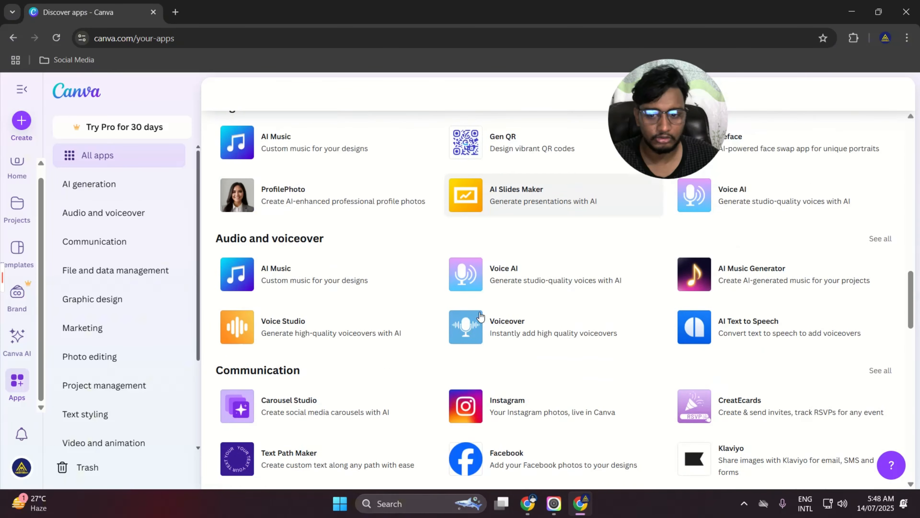
{"action": "scroll", "coordinate": [430, 296], "scroll_direction": "down", "scroll_amount": 1}
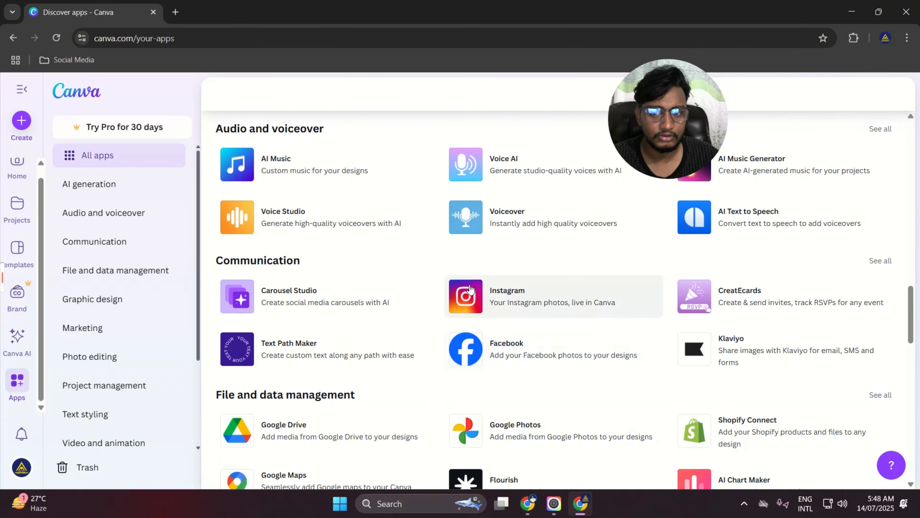
Examine the remaining app directory sections, from Communication through Video and animation.
{"action": "scroll", "coordinate": [667, 301], "scroll_direction": "down", "scroll_amount": 3}
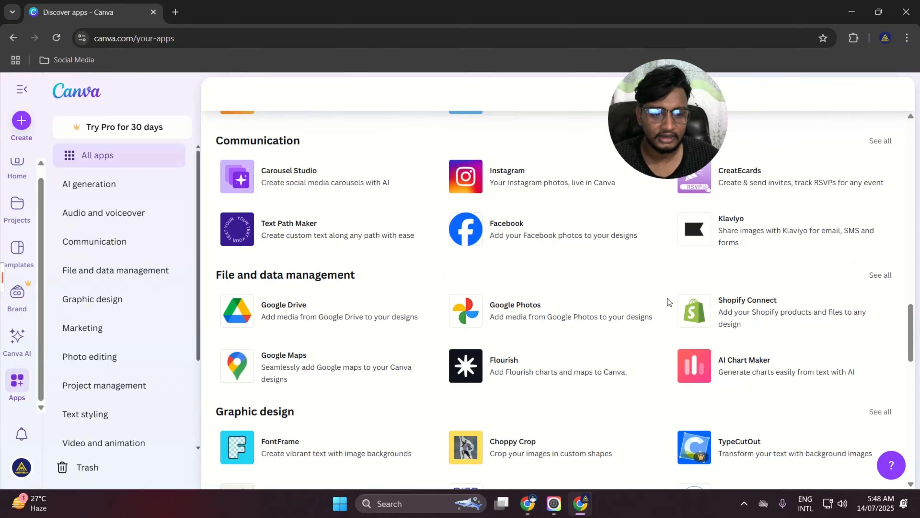
{"action": "scroll", "coordinate": [677, 299], "scroll_direction": "down", "scroll_amount": 5}
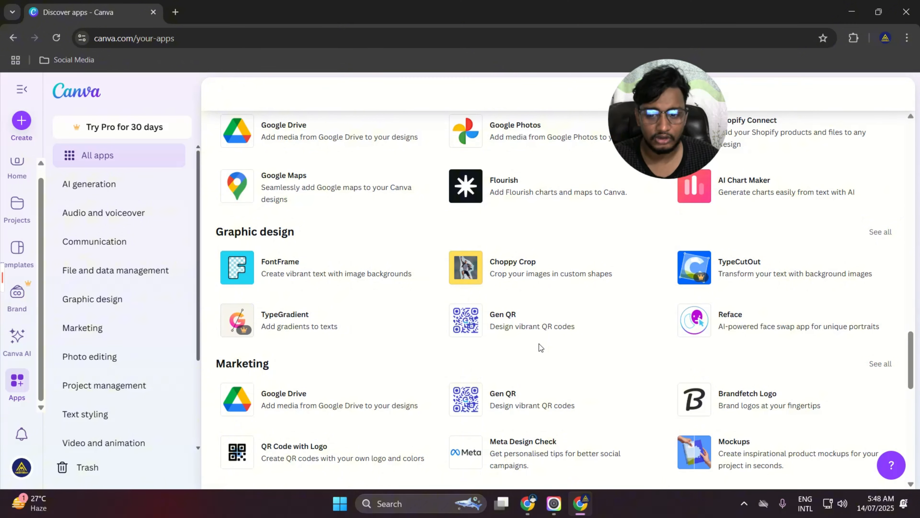
{"action": "scroll", "coordinate": [538, 344], "scroll_direction": "down", "scroll_amount": 5}
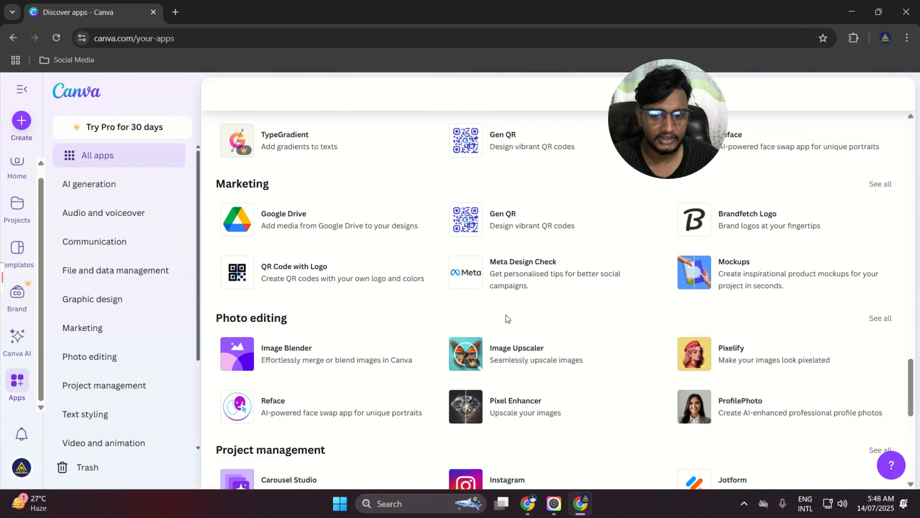
{"action": "scroll", "coordinate": [506, 315], "scroll_direction": "down", "scroll_amount": 6}
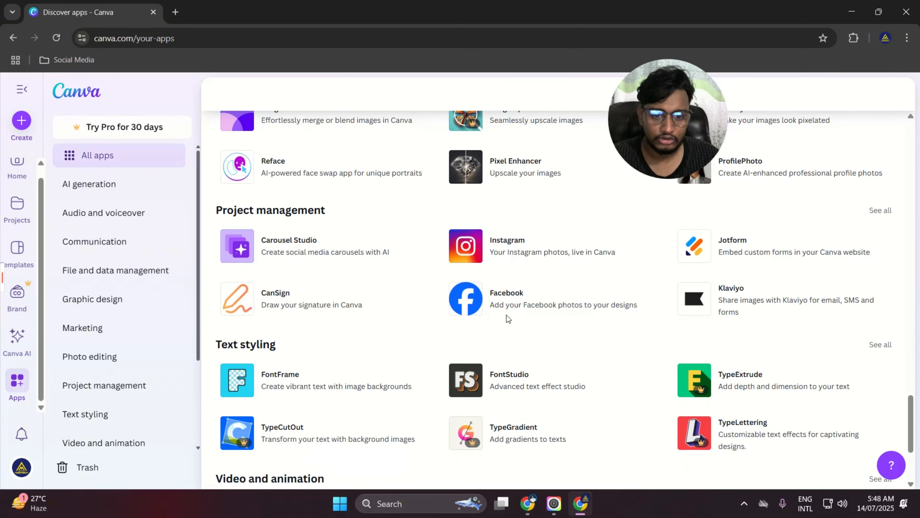
{"action": "scroll", "coordinate": [526, 300], "scroll_direction": "down", "scroll_amount": 5}
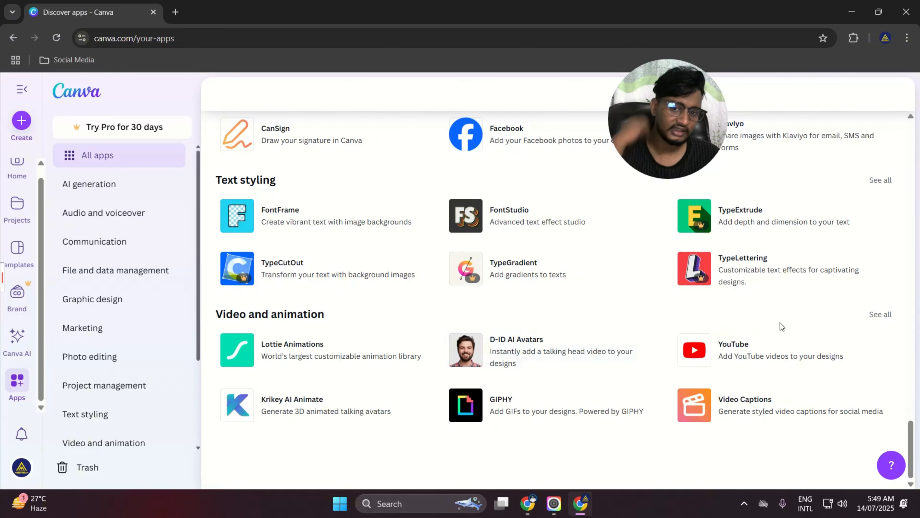
{"action": "scroll", "coordinate": [543, 326], "scroll_direction": "up", "scroll_amount": 3}
{"action": "scroll", "coordinate": [353, 337], "scroll_direction": "down", "scroll_amount": 2}
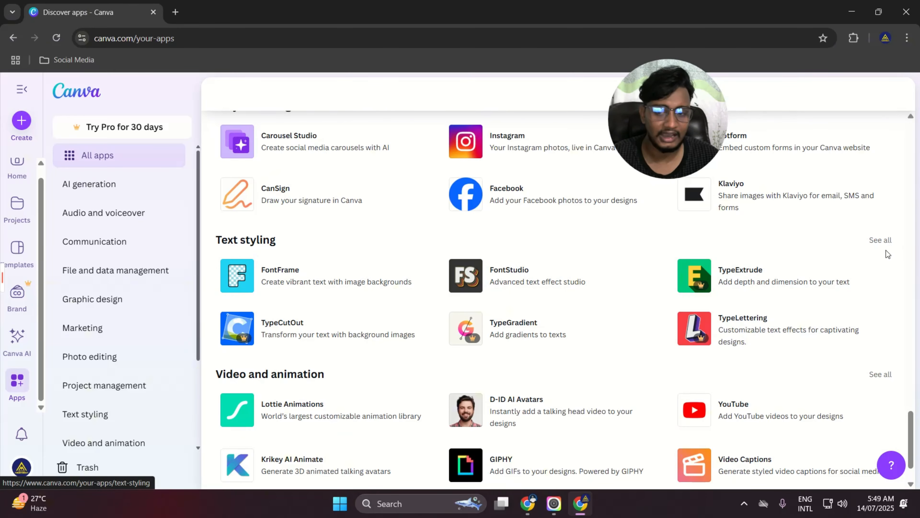
{"action": "scroll", "coordinate": [787, 335], "scroll_direction": "down", "scroll_amount": 1}
Leave the app directory and return to the Canva home page.
{"action": "scroll", "coordinate": [364, 312], "scroll_direction": "up", "scroll_amount": 15}
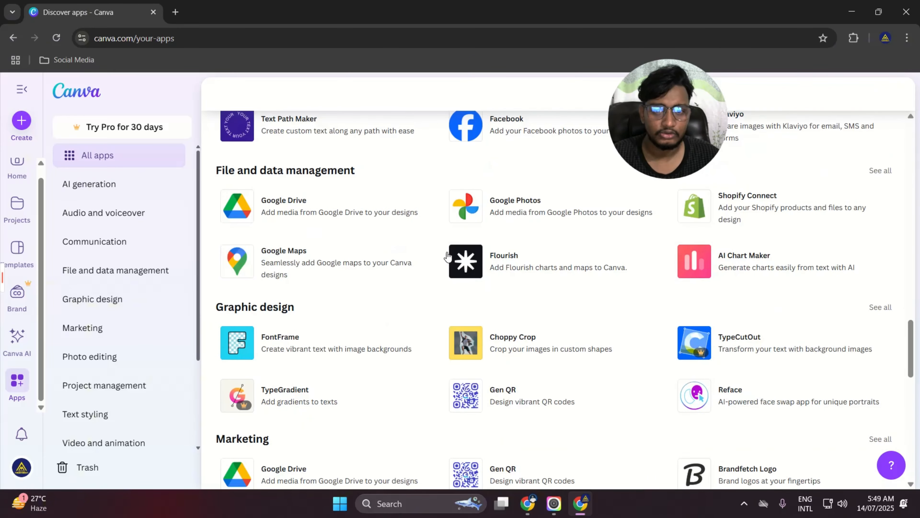
{"action": "scroll", "coordinate": [448, 254], "scroll_direction": "up", "scroll_amount": 20}
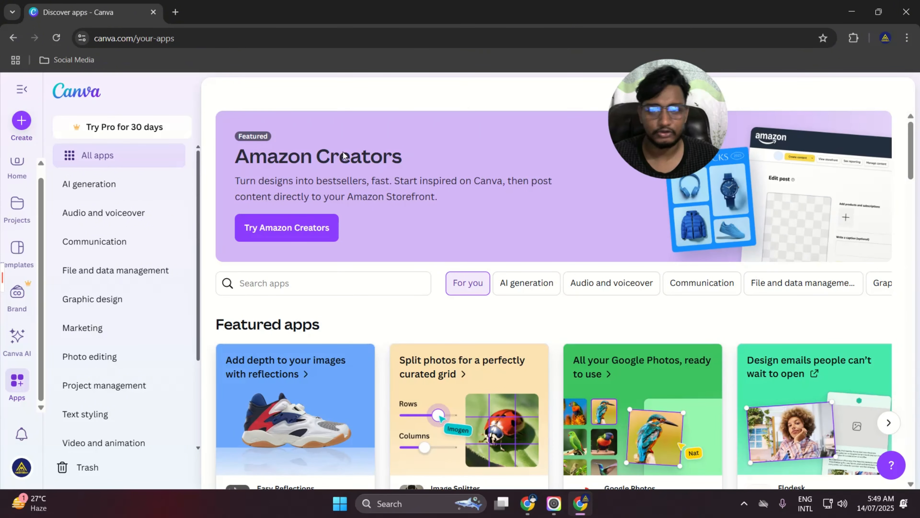
{"action": "scroll", "coordinate": [16, 338], "scroll_direction": "up", "scroll_amount": 1}
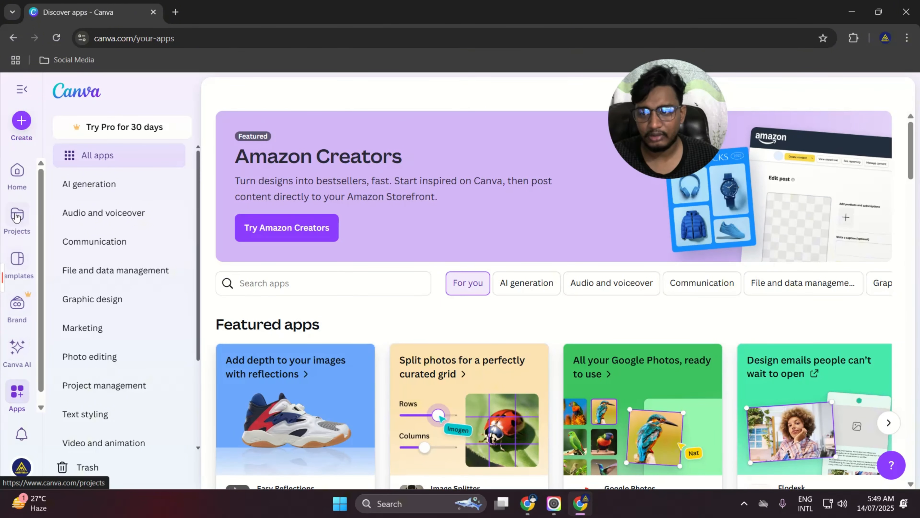
{"action": "left_click", "coordinate": [16, 174]}
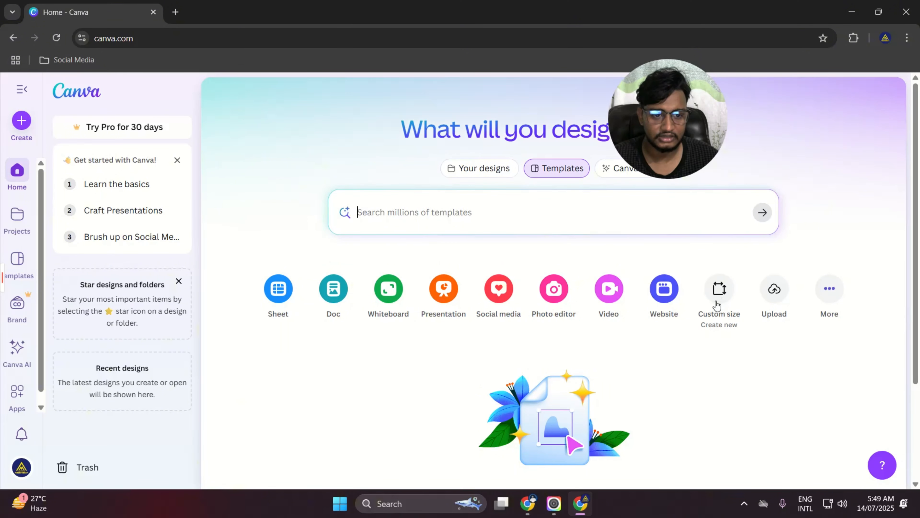
{"action": "left_click", "coordinate": [21, 121]}
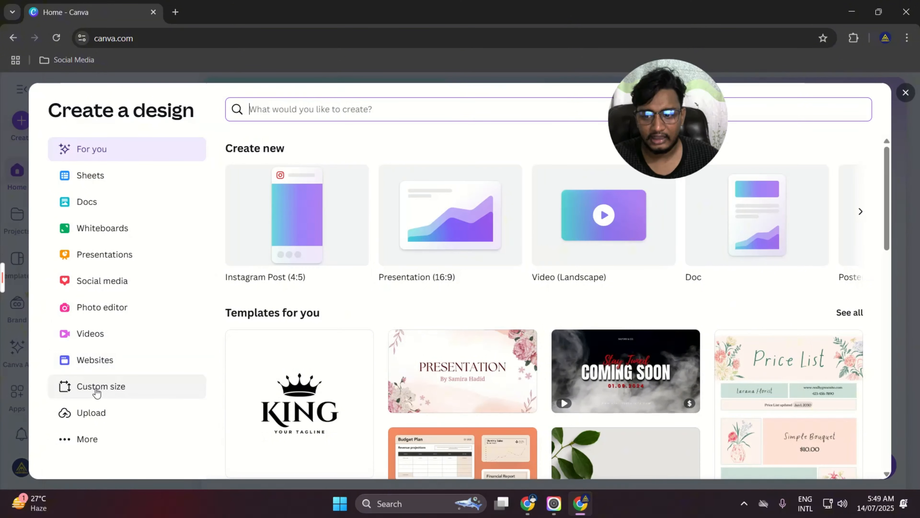
{"action": "left_click", "coordinate": [94, 395]}
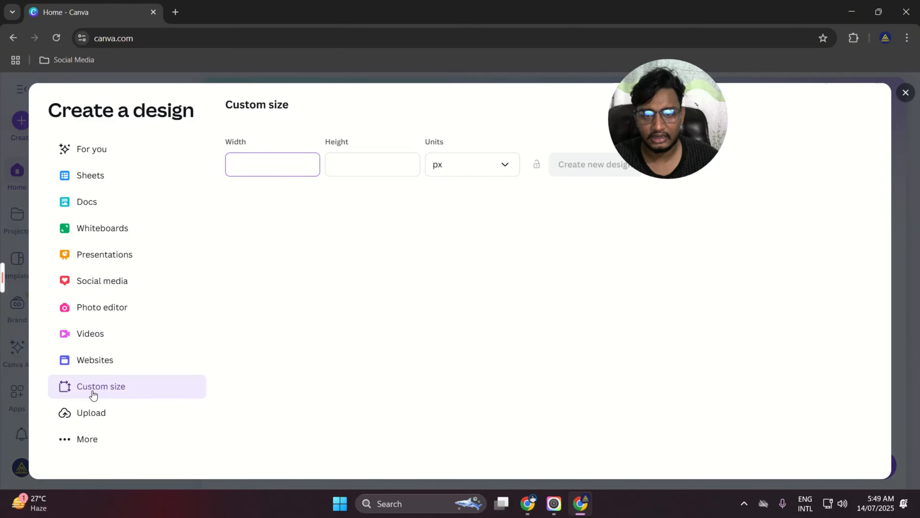
{"action": "left_click", "coordinate": [906, 93]}
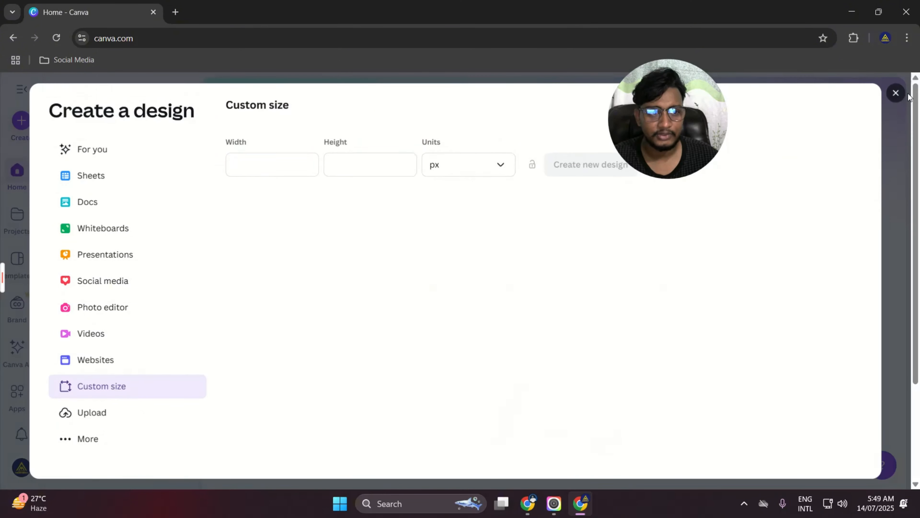
Create a new custom-size design with a width of 500 px and a height of 500 px.
{"action": "left_click", "coordinate": [720, 290]}
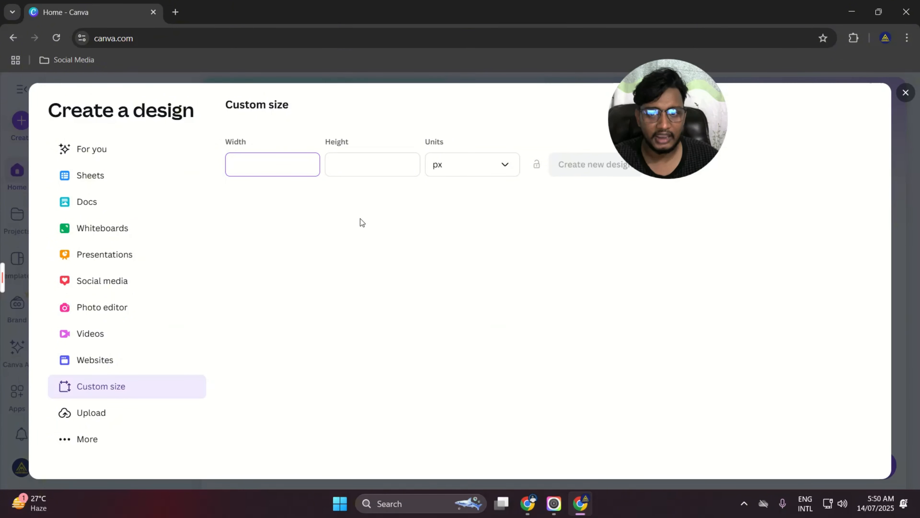
{"action": "left_click", "coordinate": [471, 164]}
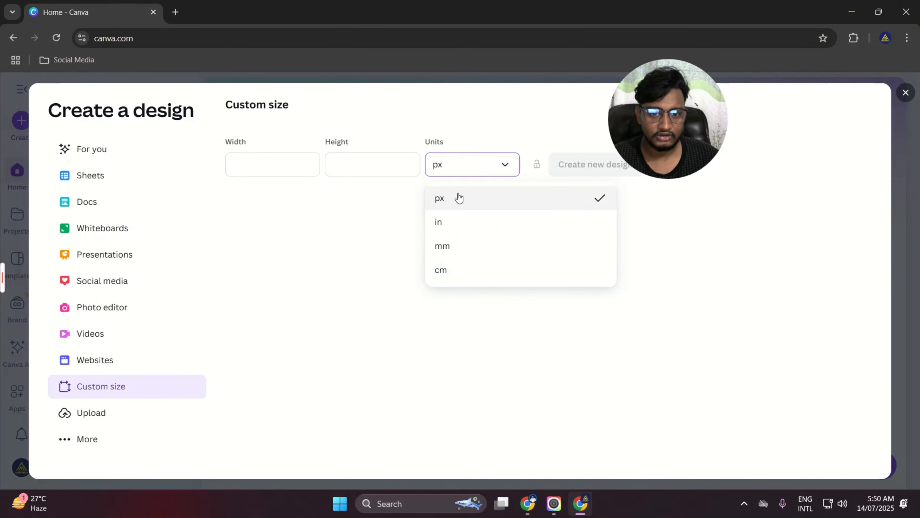
{"action": "left_click", "coordinate": [514, 201]}
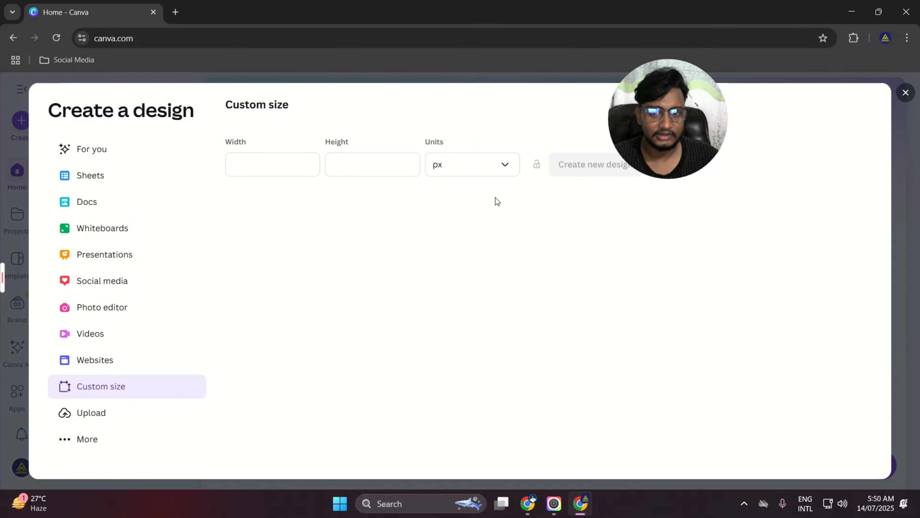
{"action": "left_click", "coordinate": [297, 173]}
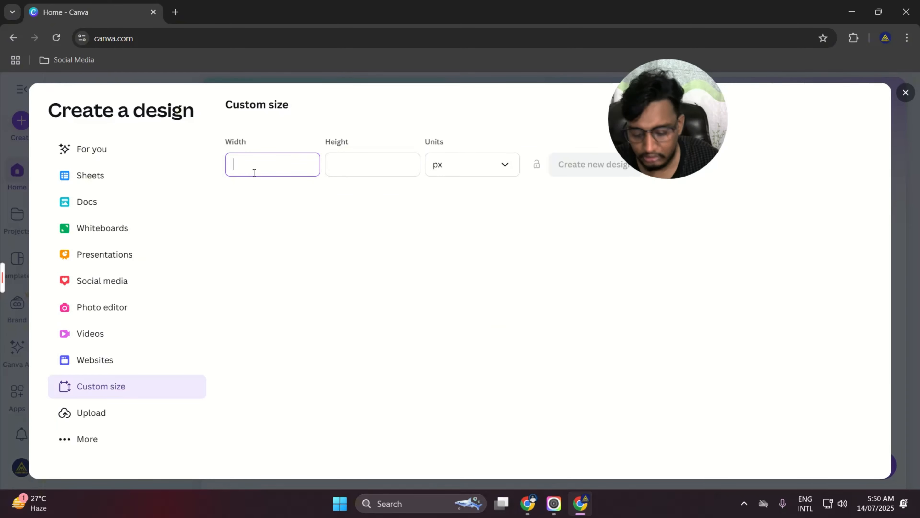
{"action": "type", "text": "500"}
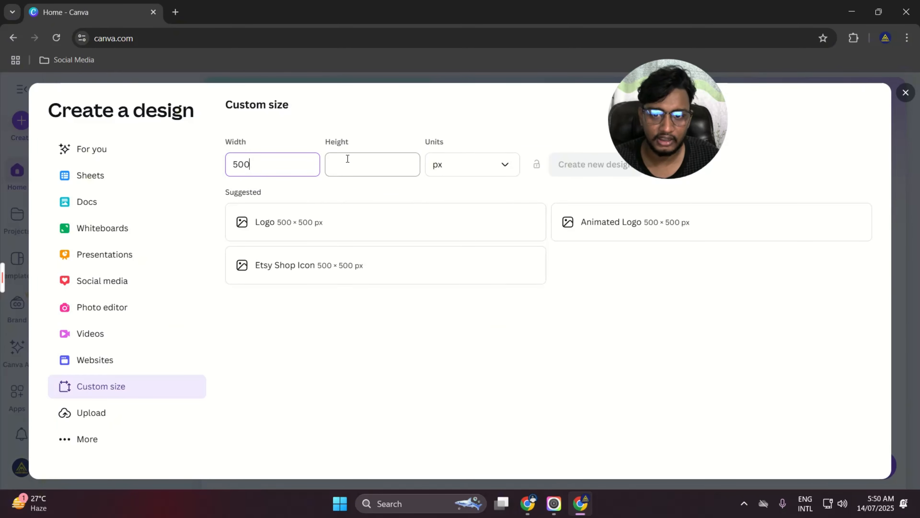
{"action": "left_click", "coordinate": [347, 158]}
{"action": "type", "text": "500"}
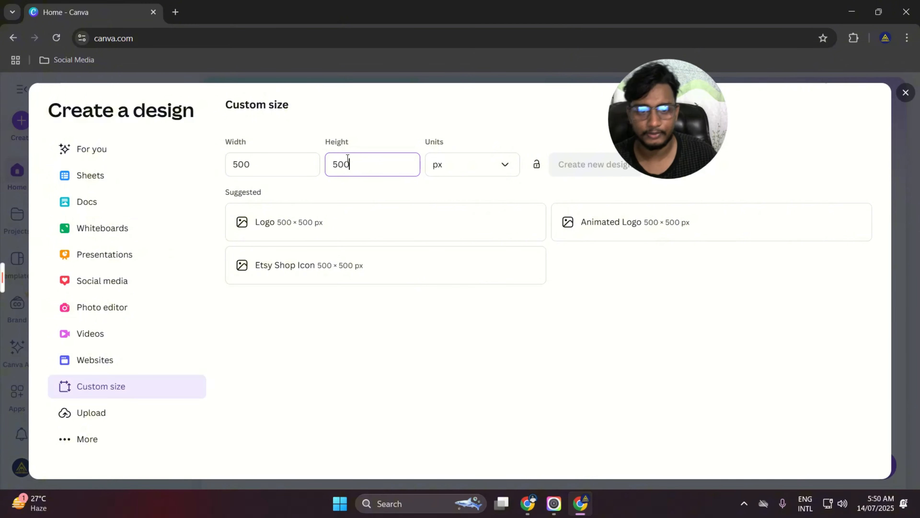
{"action": "left_click_drag", "start_coordinate": [650, 101], "coordinate": [773, 116]}
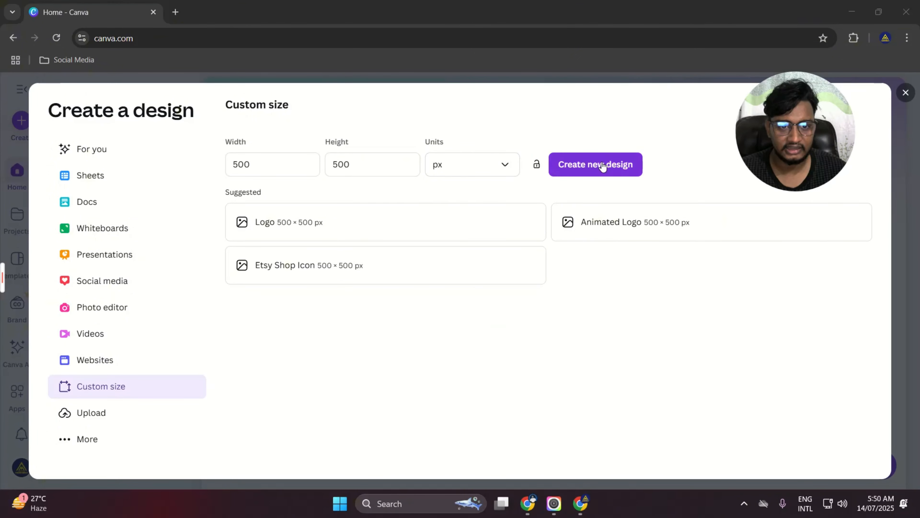
{"action": "left_click", "coordinate": [590, 166]}
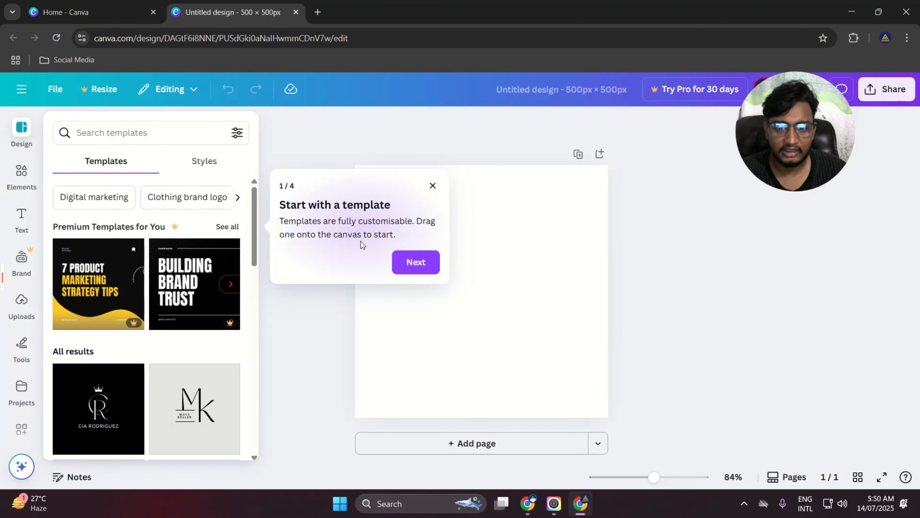
Go through the four introductory tips on templates, text, uploads and sharing, and dismiss the last one.
{"action": "left_click", "coordinate": [416, 262]}
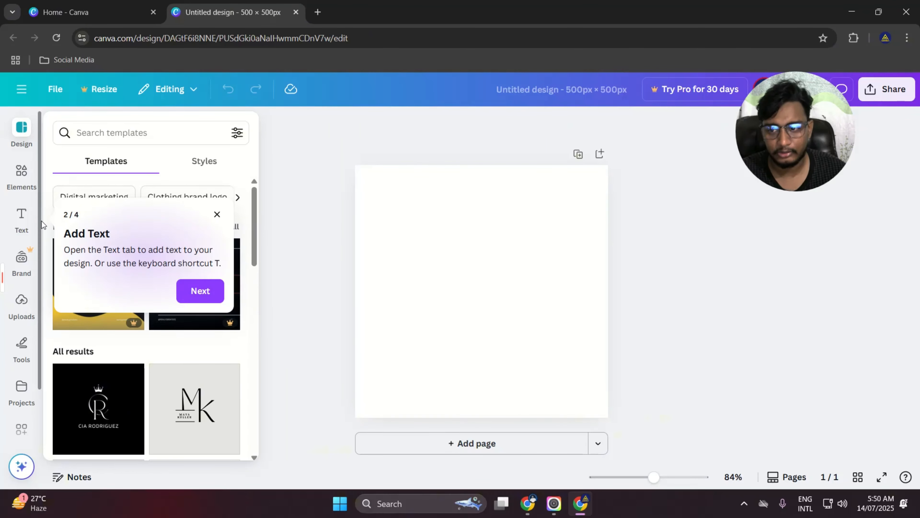
{"action": "left_click", "coordinate": [197, 290]}
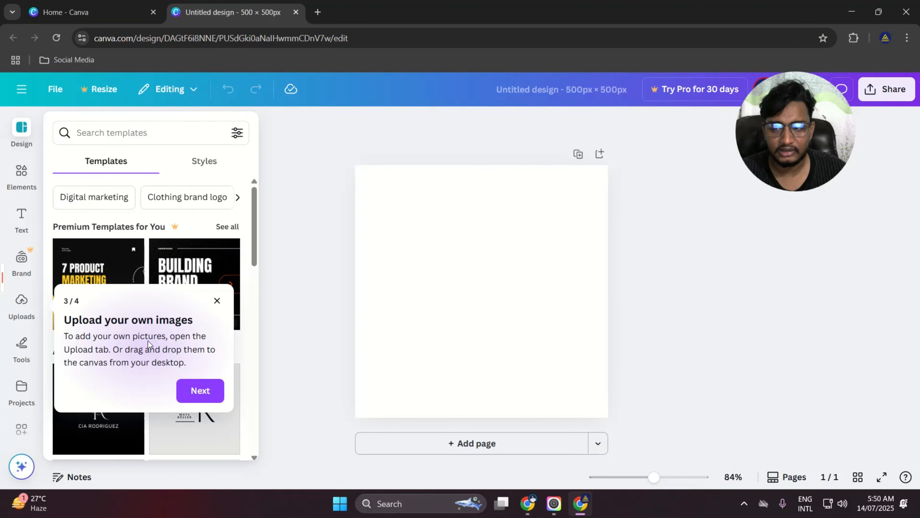
{"action": "left_click", "coordinate": [197, 391]}
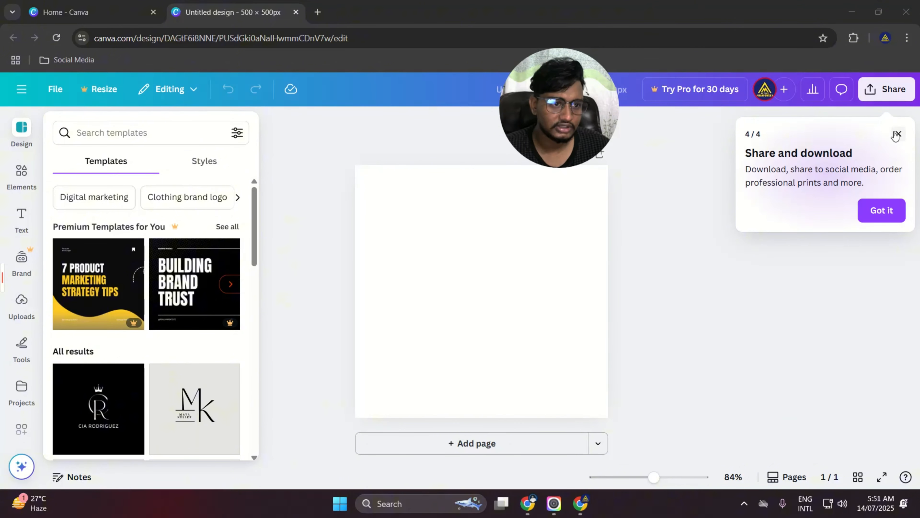
{"action": "left_click", "coordinate": [877, 213]}
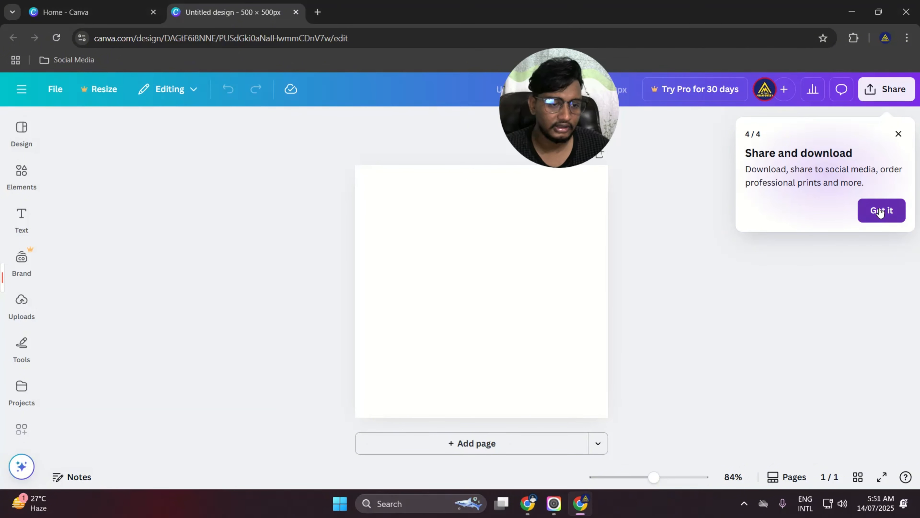
{"action": "left_click_drag", "start_coordinate": [570, 111], "coordinate": [850, 192]}
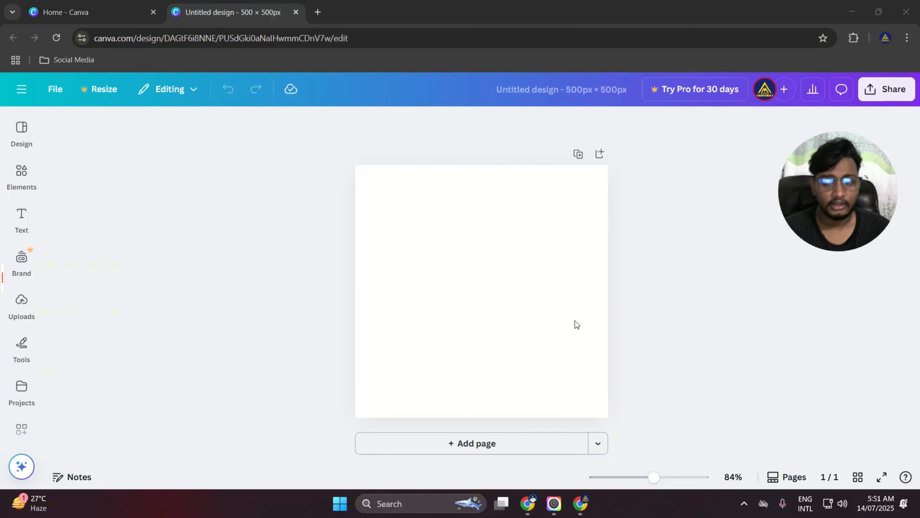
{"action": "left_click", "coordinate": [426, 250]}
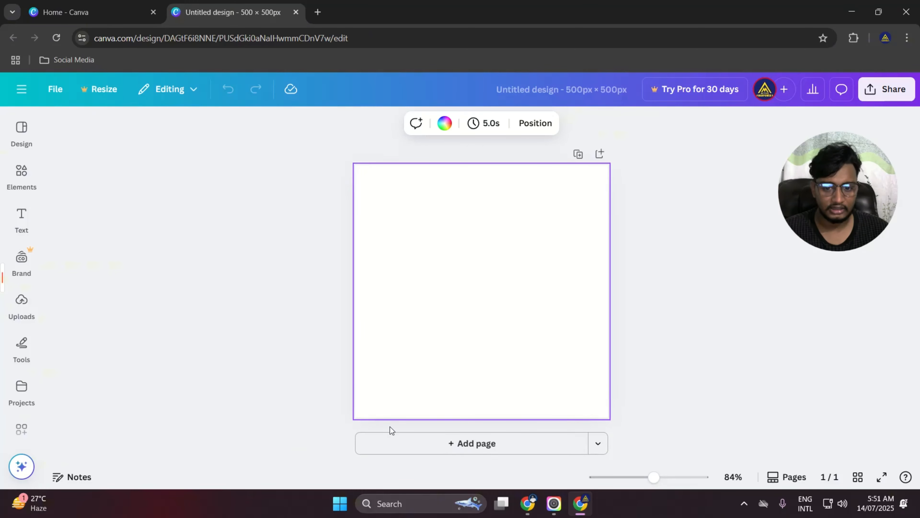
{"action": "left_click", "coordinate": [677, 276]}
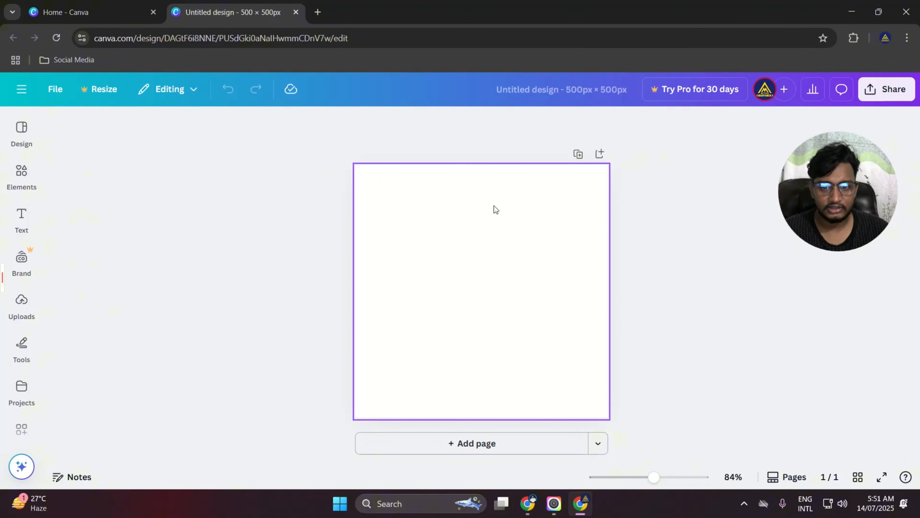
{"action": "left_click", "coordinate": [387, 269]}
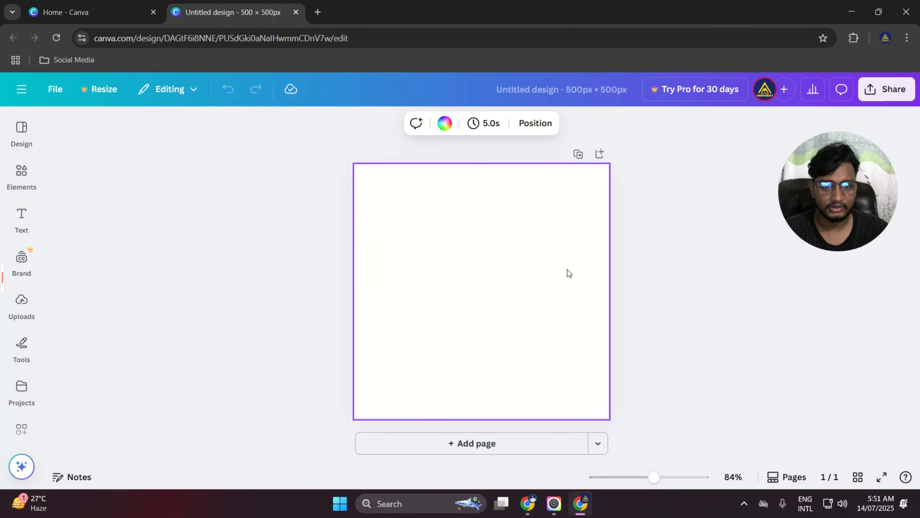
{"action": "left_click", "coordinate": [645, 213]}
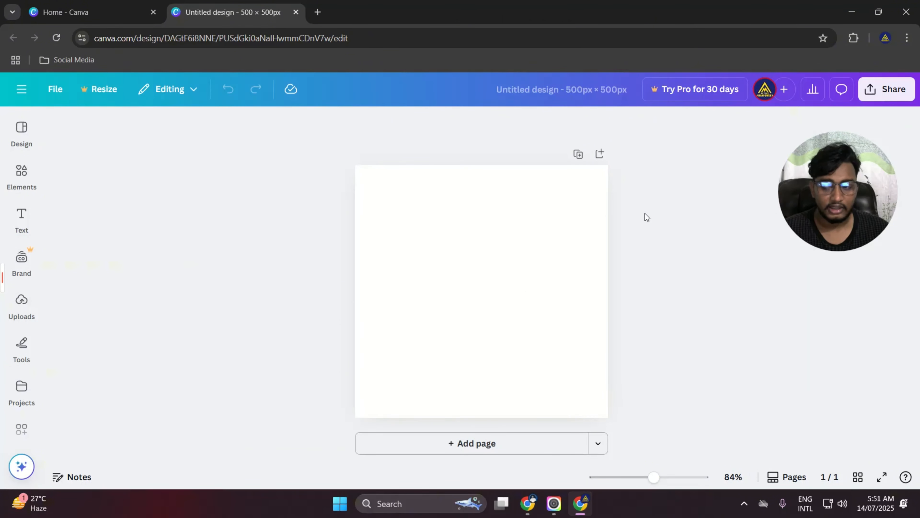
Close the Create a design dialog left open on the Canva home page and return to the untitled design.
{"action": "left_click", "coordinate": [98, 5]}
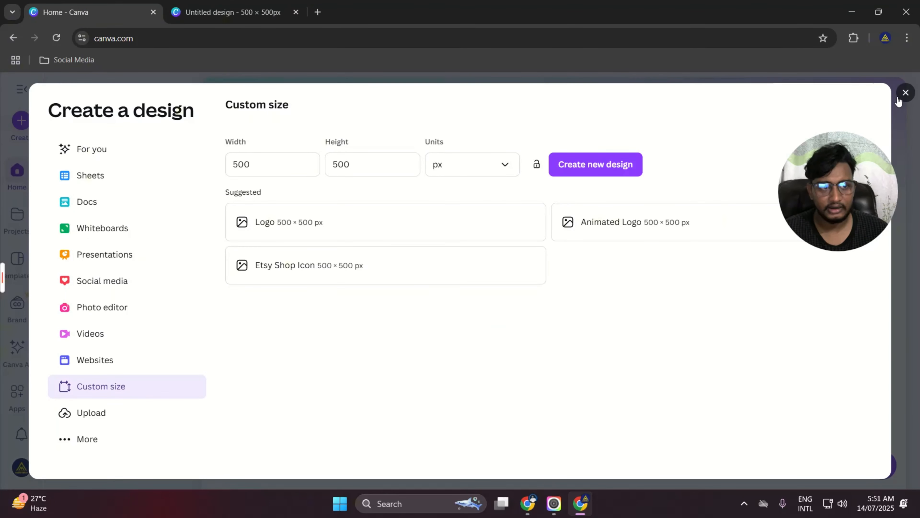
{"action": "left_click", "coordinate": [905, 92]}
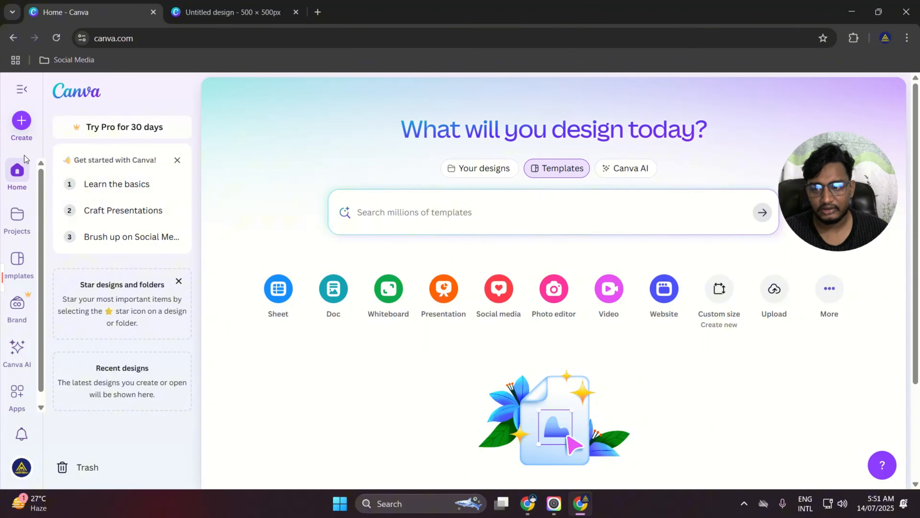
{"action": "scroll", "coordinate": [20, 181], "scroll_direction": "down", "scroll_amount": 1}
{"action": "scroll", "coordinate": [19, 466], "scroll_direction": "down", "scroll_amount": 1}
{"action": "scroll", "coordinate": [19, 466], "scroll_direction": "up", "scroll_amount": 1}
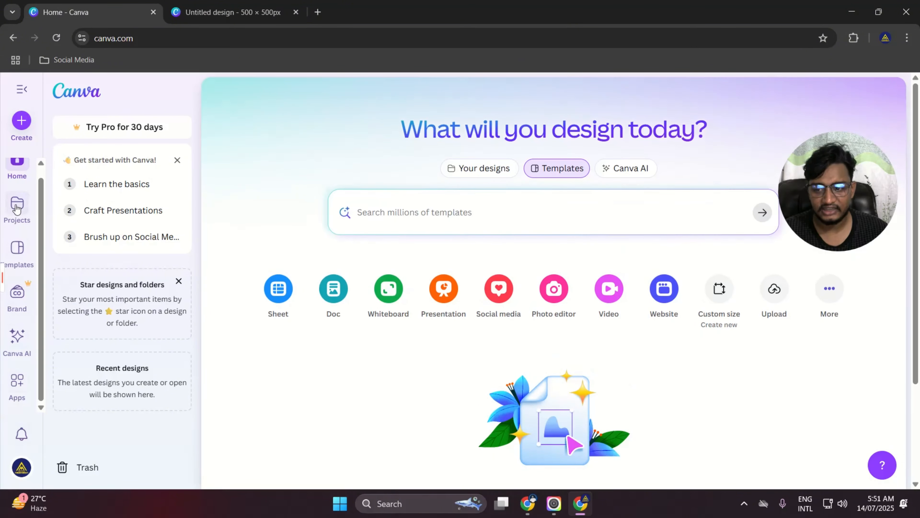
{"action": "scroll", "coordinate": [17, 206], "scroll_direction": "up", "scroll_amount": 1}
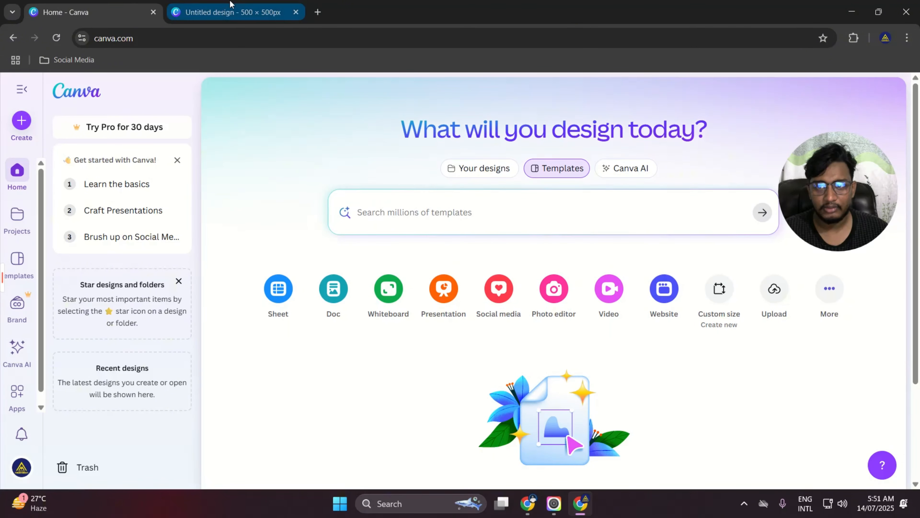
{"action": "left_click", "coordinate": [230, 11]}
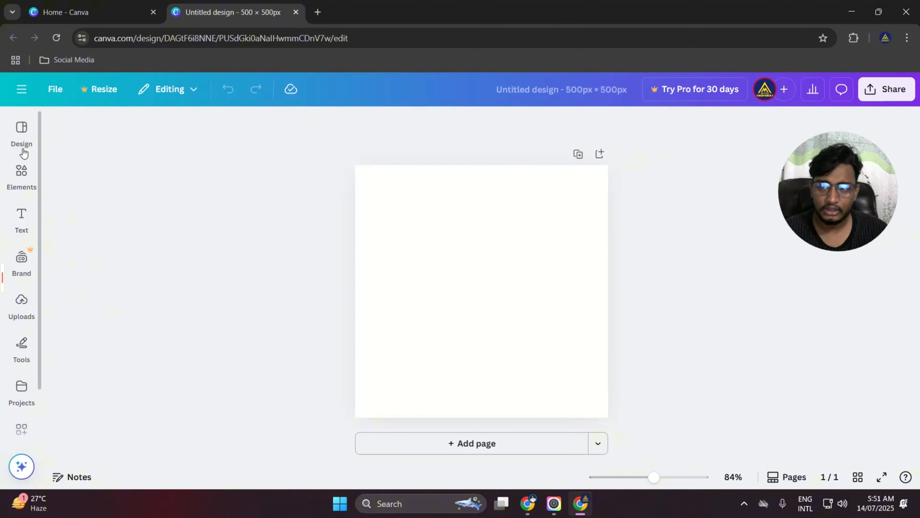
Examine the editor's main navigation menu and the File commands for the blank design, then close them.
{"action": "left_click", "coordinate": [19, 89]}
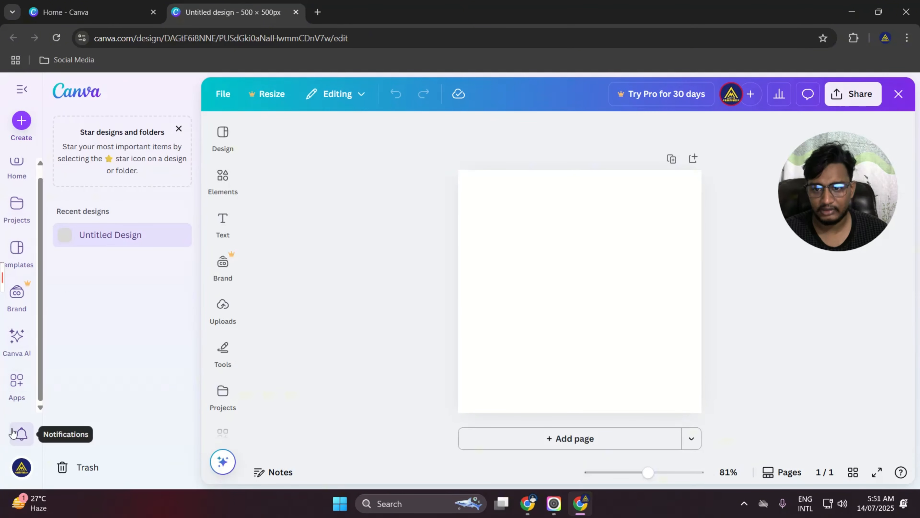
{"action": "left_click", "coordinate": [27, 91]}
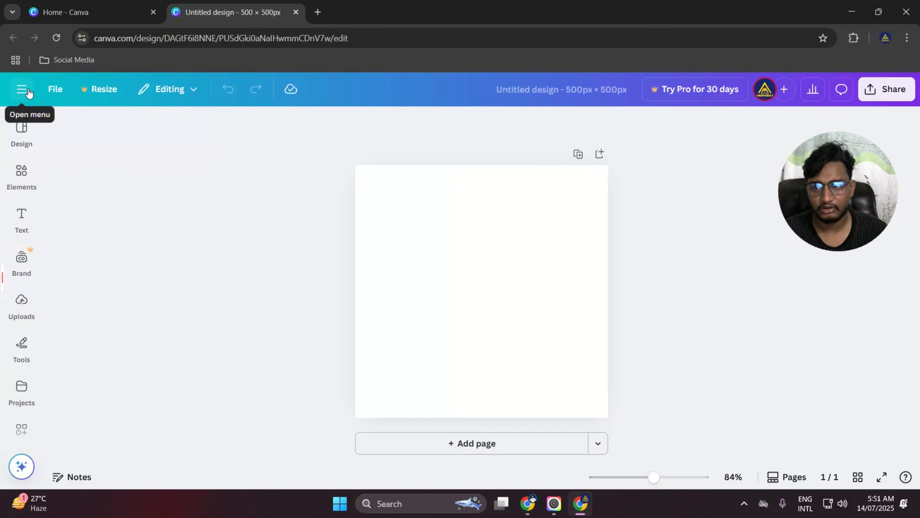
{"action": "left_click", "coordinate": [59, 91]}
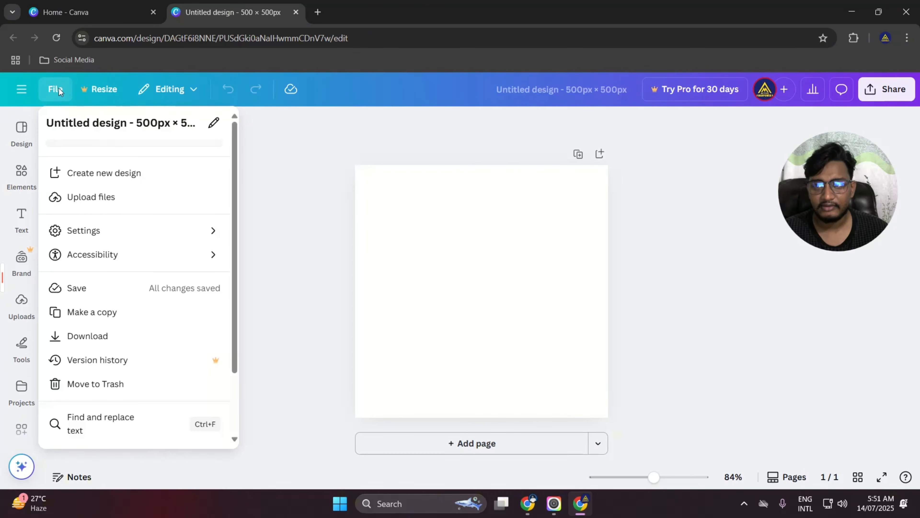
{"action": "scroll", "coordinate": [123, 161], "scroll_direction": "down", "scroll_amount": 3}
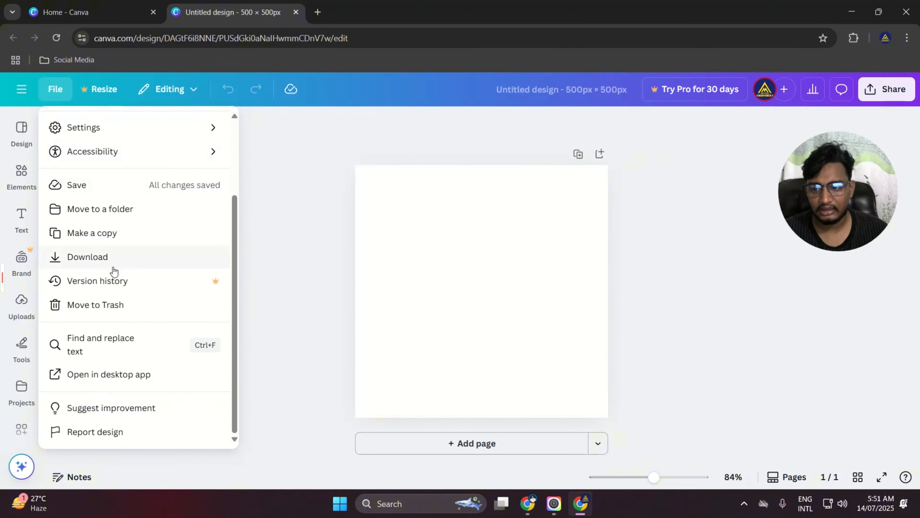
{"action": "scroll", "coordinate": [107, 275], "scroll_direction": "up", "scroll_amount": 3}
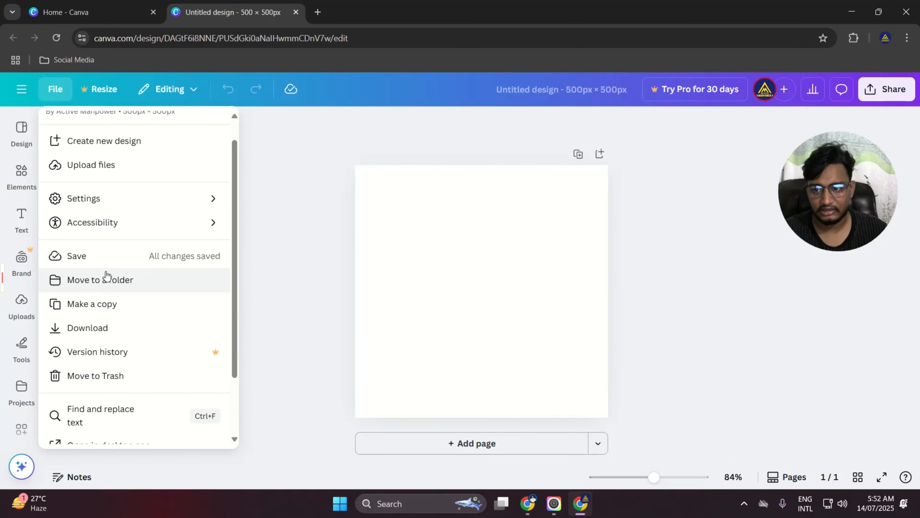
{"action": "scroll", "coordinate": [111, 218], "scroll_direction": "down", "scroll_amount": 3}
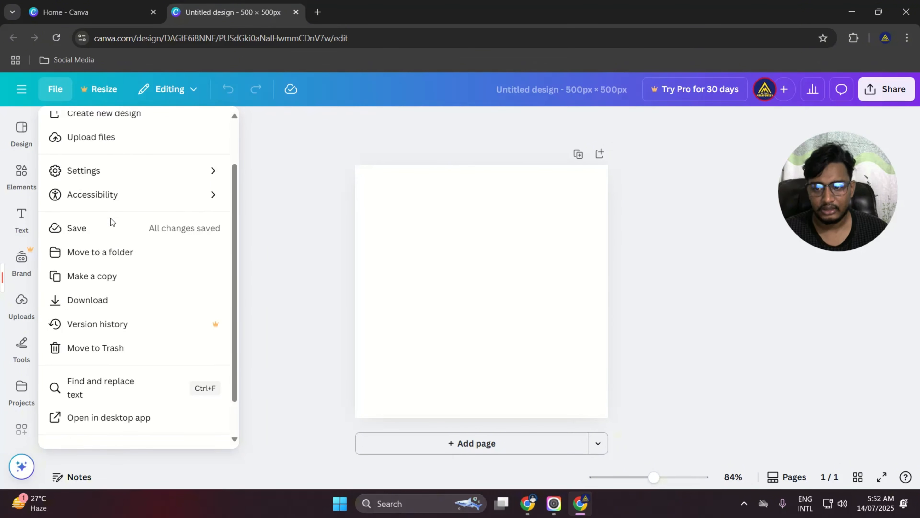
{"action": "scroll", "coordinate": [111, 218], "scroll_direction": "up", "scroll_amount": 3}
{"action": "left_click", "coordinate": [66, 91]}
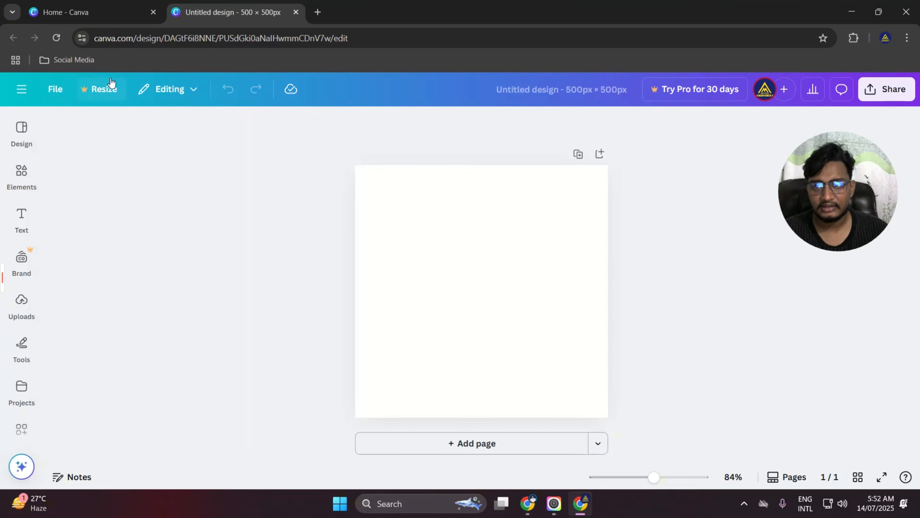
Look at the Resize options and the Editing, Commenting and Viewing modes without changing the design.
{"action": "left_click", "coordinate": [111, 89]}
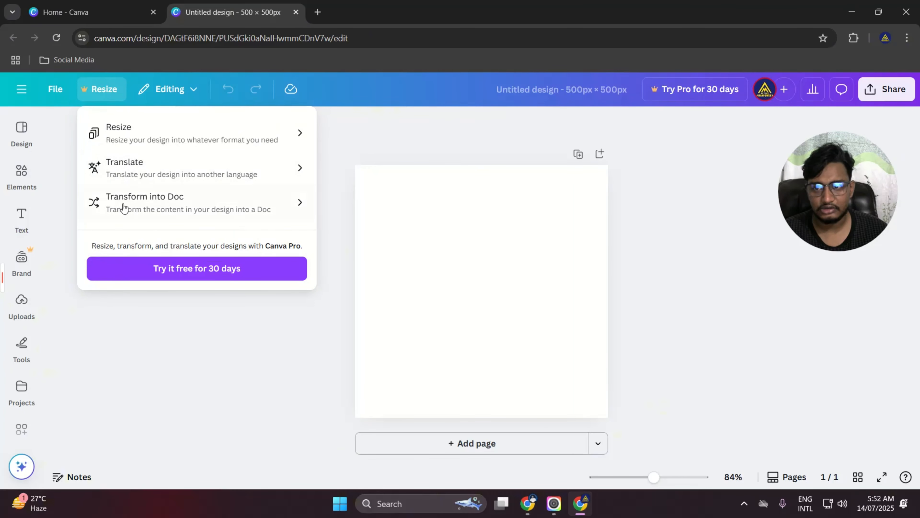
{"action": "left_click", "coordinate": [110, 87]}
{"action": "left_click", "coordinate": [177, 89]}
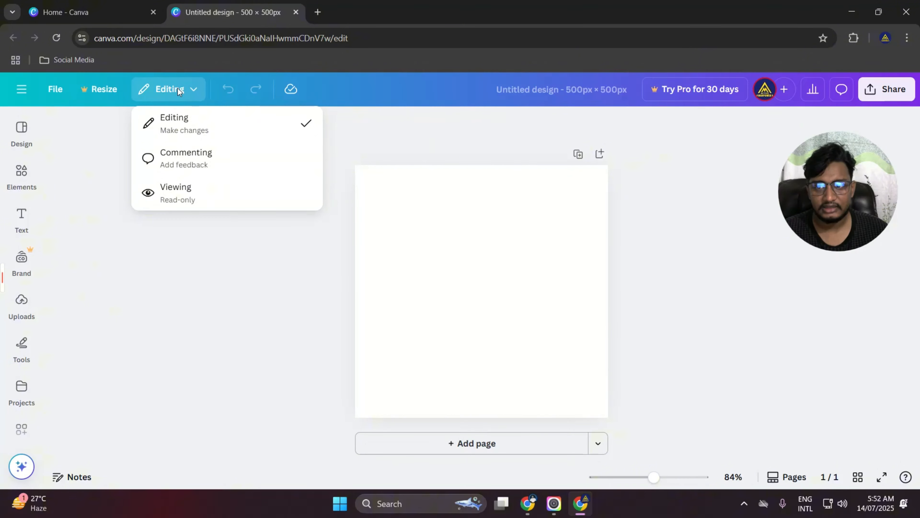
{"action": "left_click", "coordinate": [177, 88]}
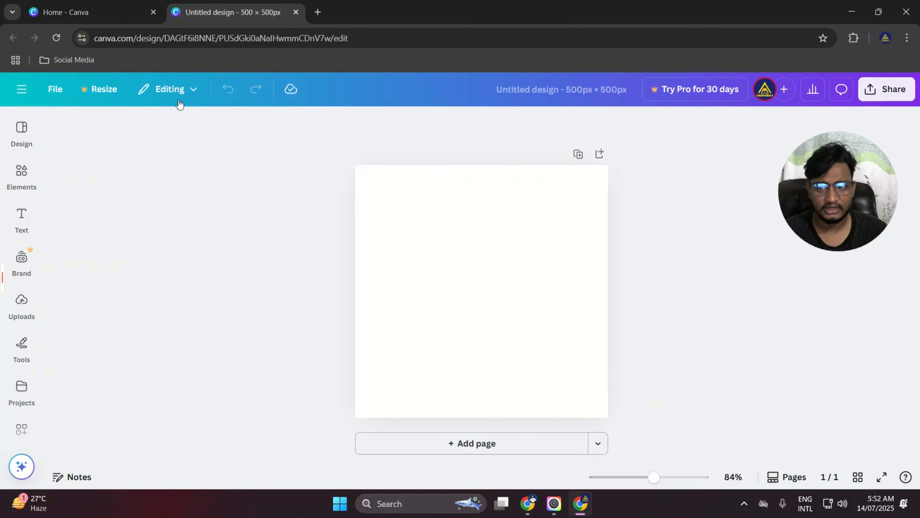
{"action": "left_click", "coordinate": [181, 88]}
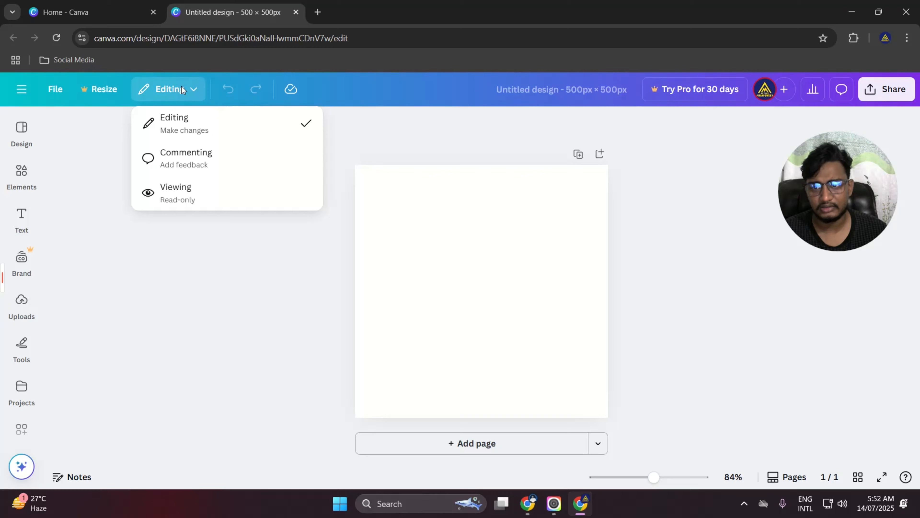
{"action": "left_click", "coordinate": [126, 283]}
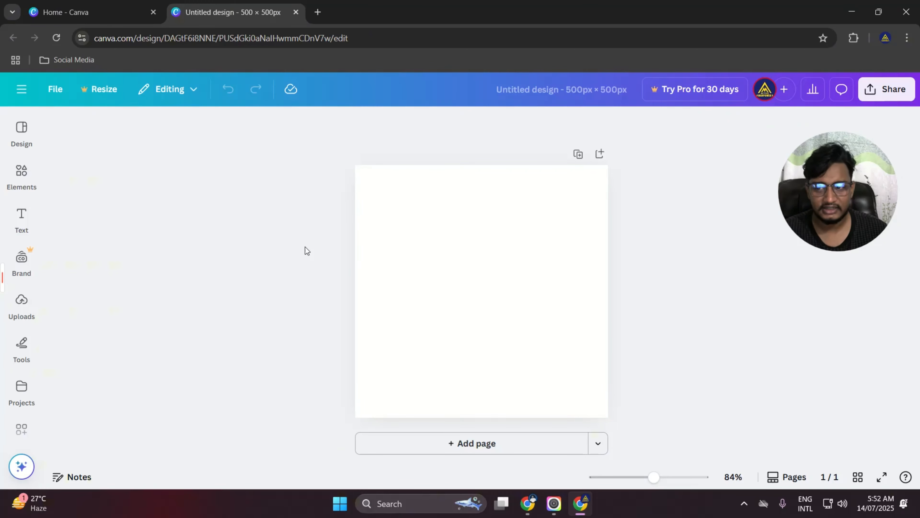
{"action": "mouse_move", "coordinate": [2, 271]}
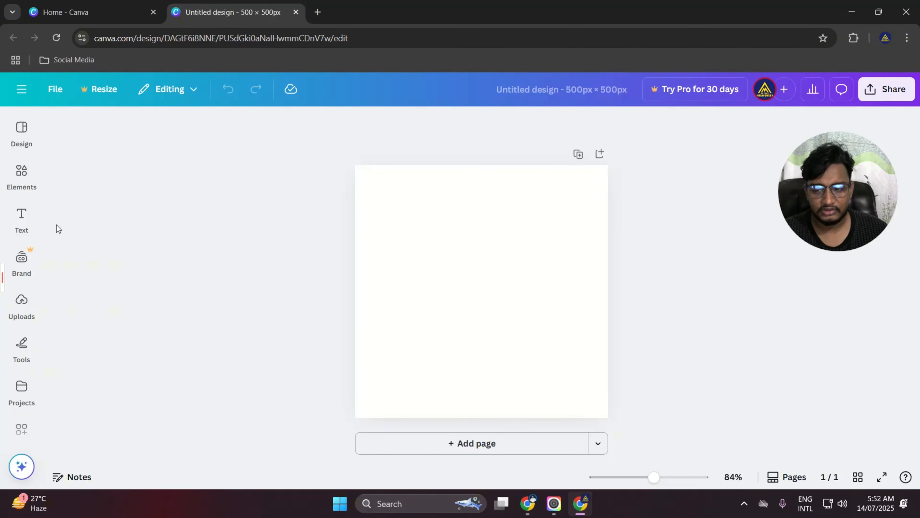
Look through the premium and general design templates offered for the blank 500 × 500 px page.
{"action": "left_click", "coordinate": [14, 151]}
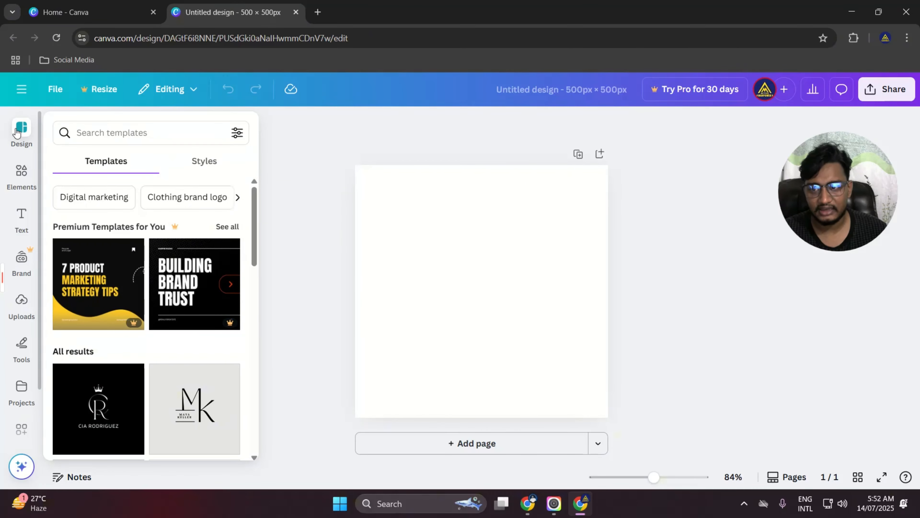
{"action": "scroll", "coordinate": [98, 285], "scroll_direction": "down", "scroll_amount": 5}
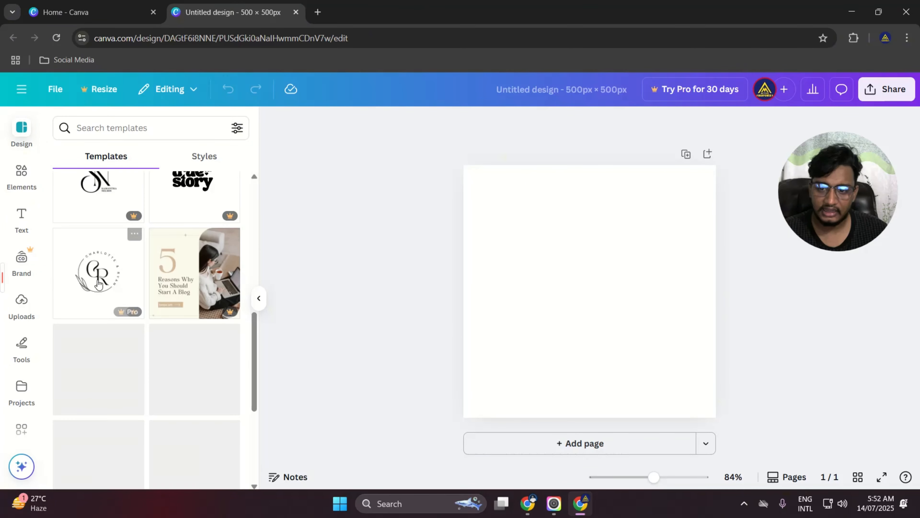
{"action": "scroll", "coordinate": [99, 285], "scroll_direction": "down", "scroll_amount": 10}
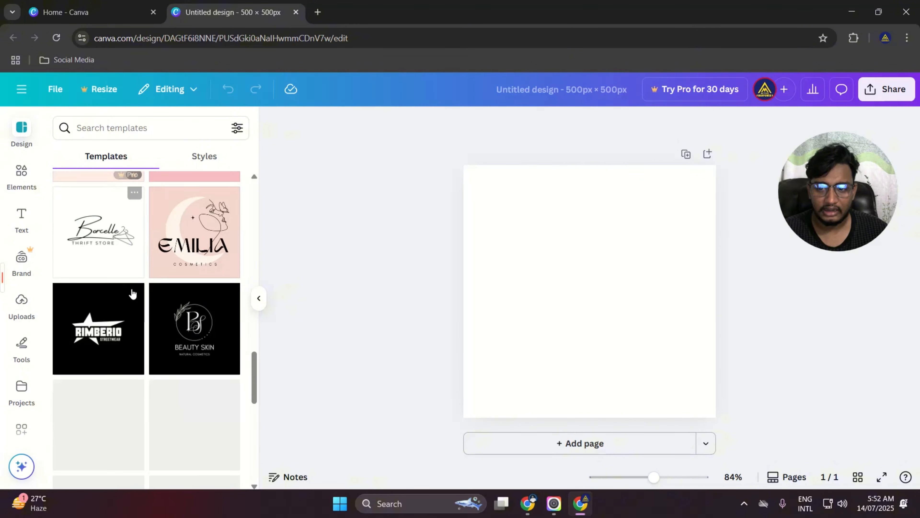
{"action": "scroll", "coordinate": [132, 294], "scroll_direction": "down", "scroll_amount": 8}
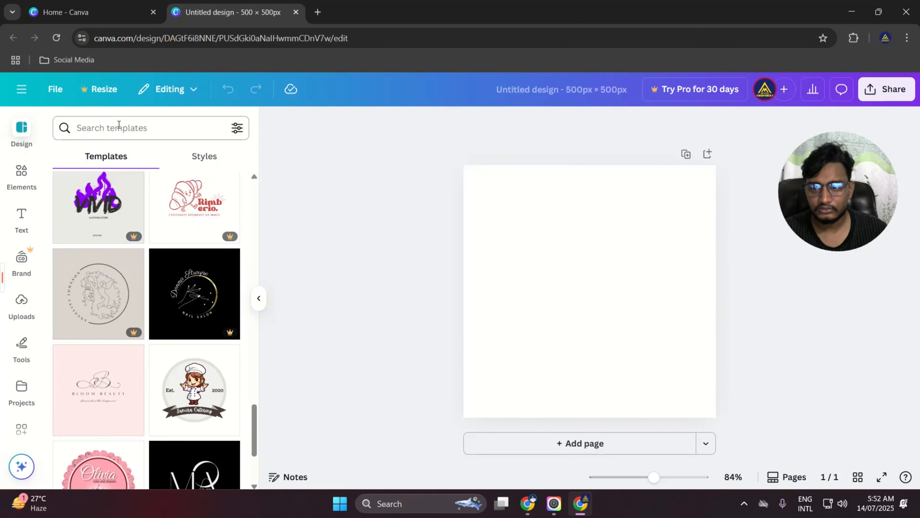
Search the templates for "logo", look through the matching designs, and clear the search to return to all templates.
{"action": "left_click", "coordinate": [117, 125]}
{"action": "type", "text": "logo"}
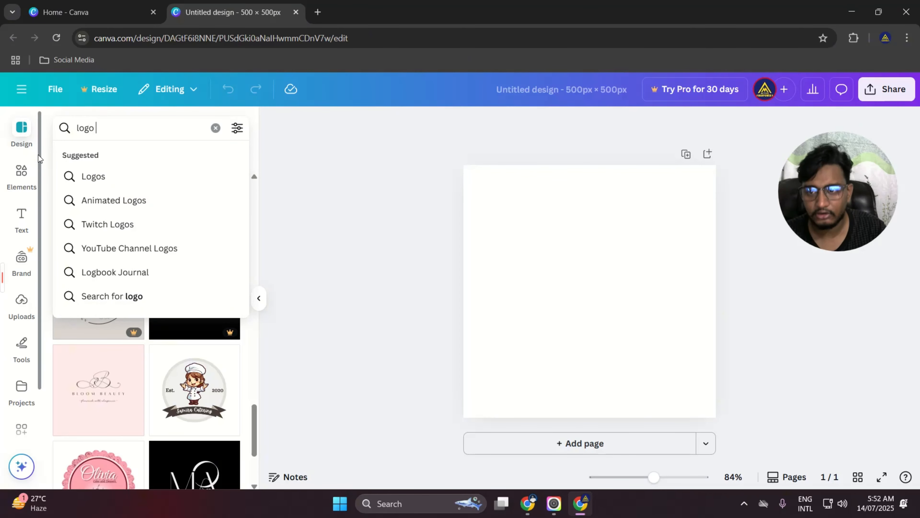
{"action": "key", "text": "Return"}
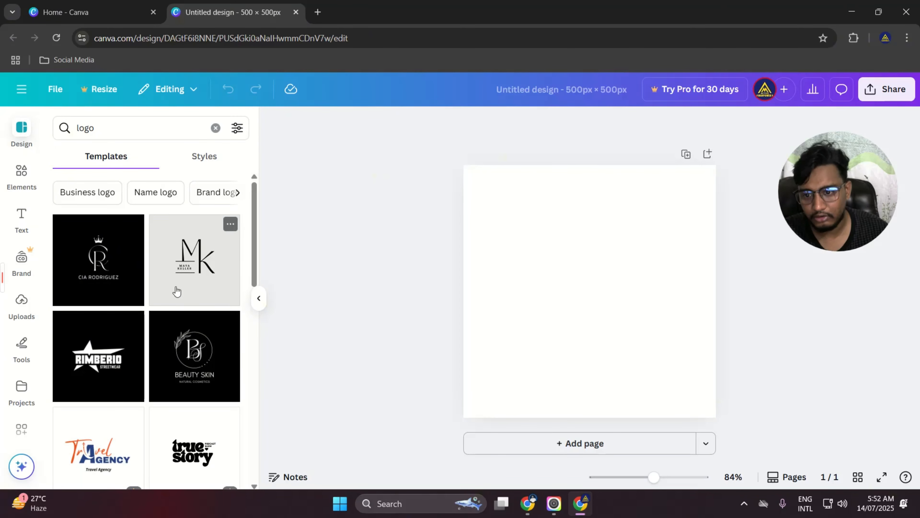
{"action": "scroll", "coordinate": [150, 300], "scroll_direction": "down", "scroll_amount": 10}
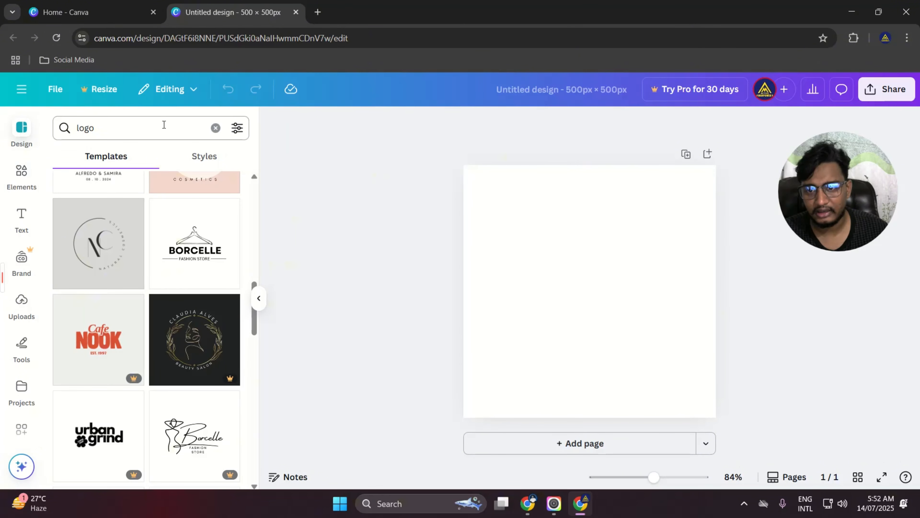
{"action": "left_click", "coordinate": [215, 129]}
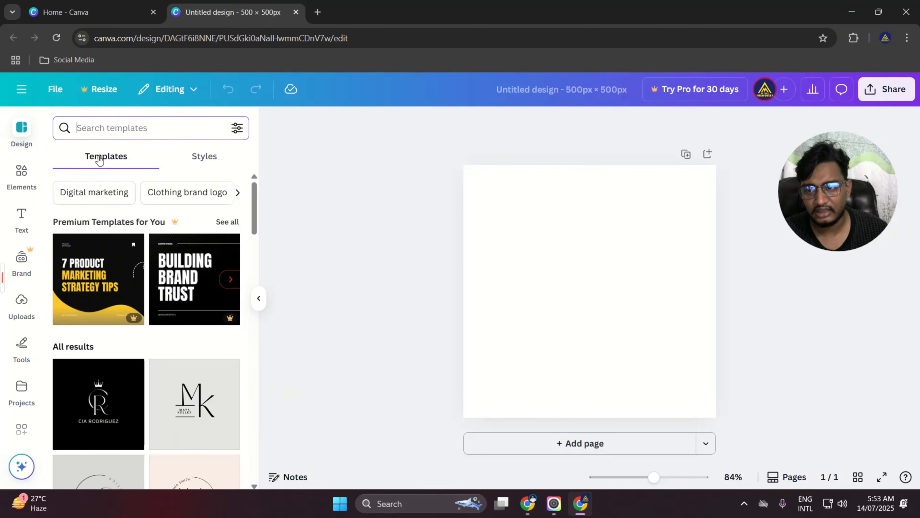
{"action": "scroll", "coordinate": [156, 238], "scroll_direction": "down", "scroll_amount": 10}
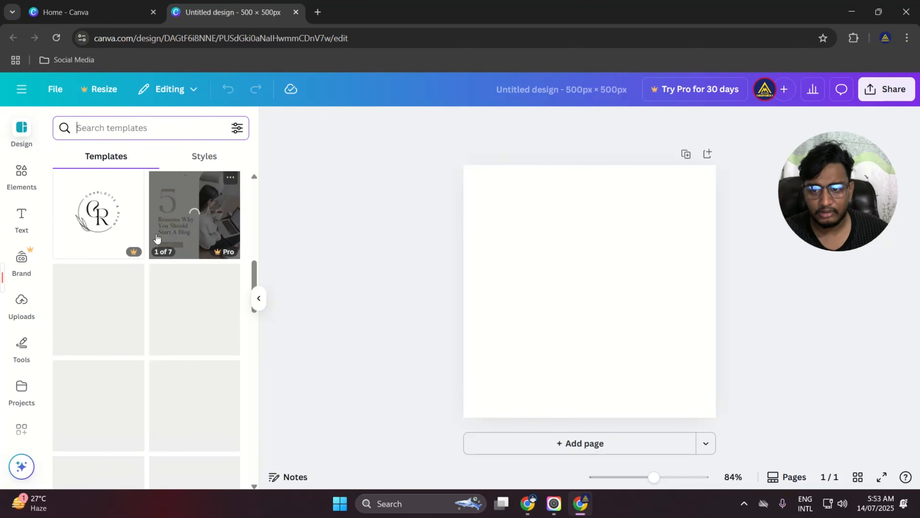
{"action": "scroll", "coordinate": [156, 238], "scroll_direction": "down", "scroll_amount": 2}
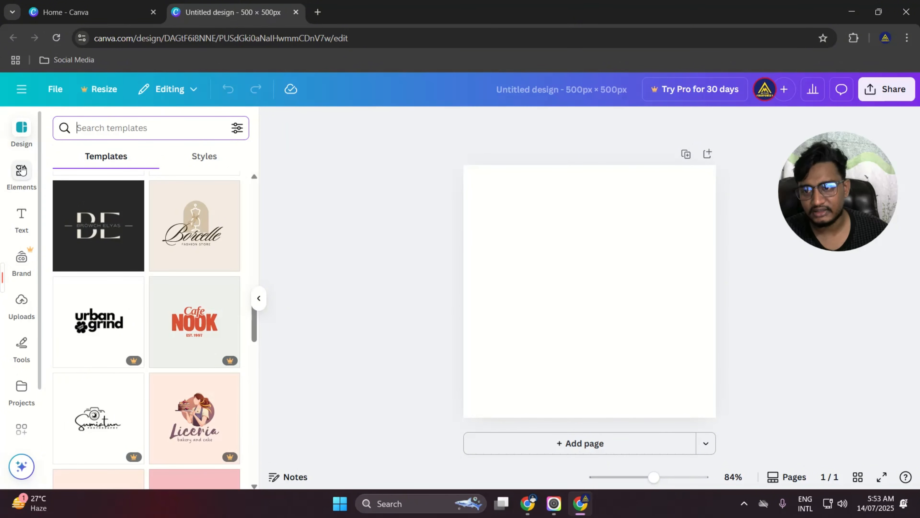
Look over the first element categories, including shapes, graphics, stickers and the AI image generator.
{"action": "left_click", "coordinate": [21, 169]}
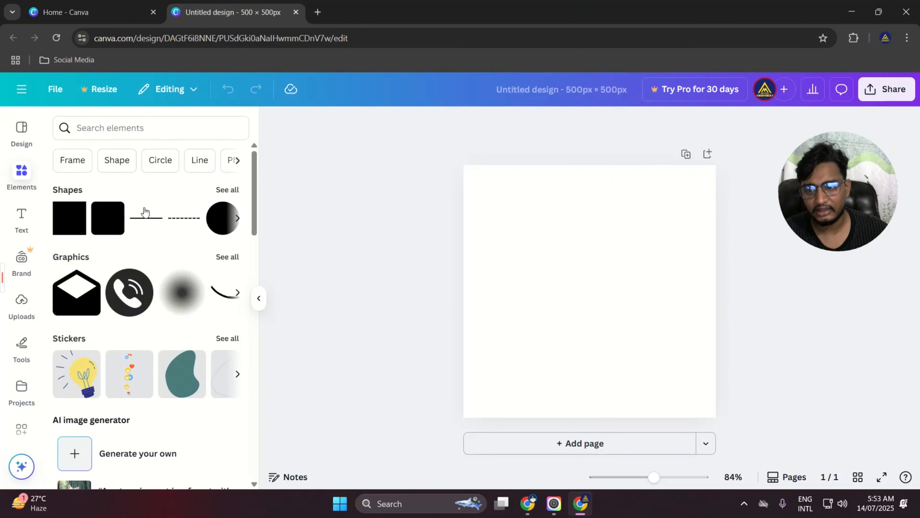
{"action": "scroll", "coordinate": [145, 218], "scroll_direction": "down", "scroll_amount": 5}
{"action": "scroll", "coordinate": [148, 308], "scroll_direction": "up", "scroll_amount": 3}
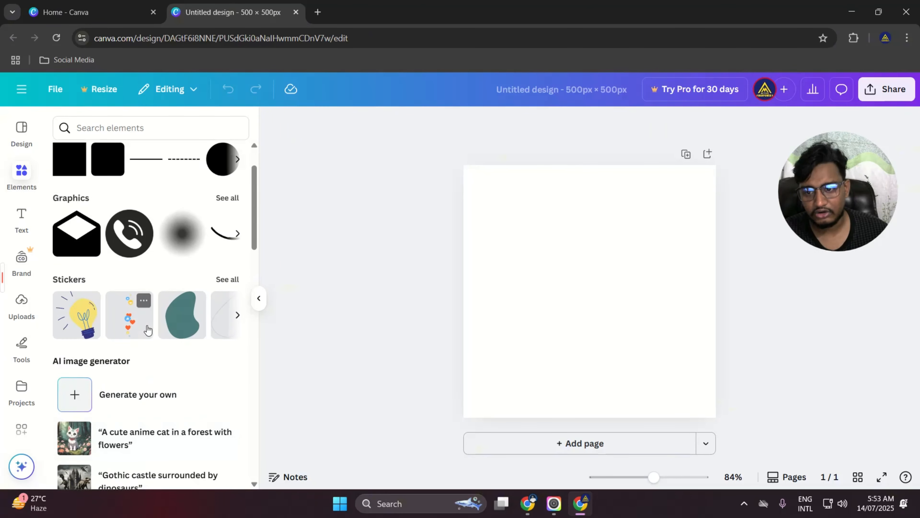
{"action": "scroll", "coordinate": [147, 326], "scroll_direction": "up", "scroll_amount": 2}
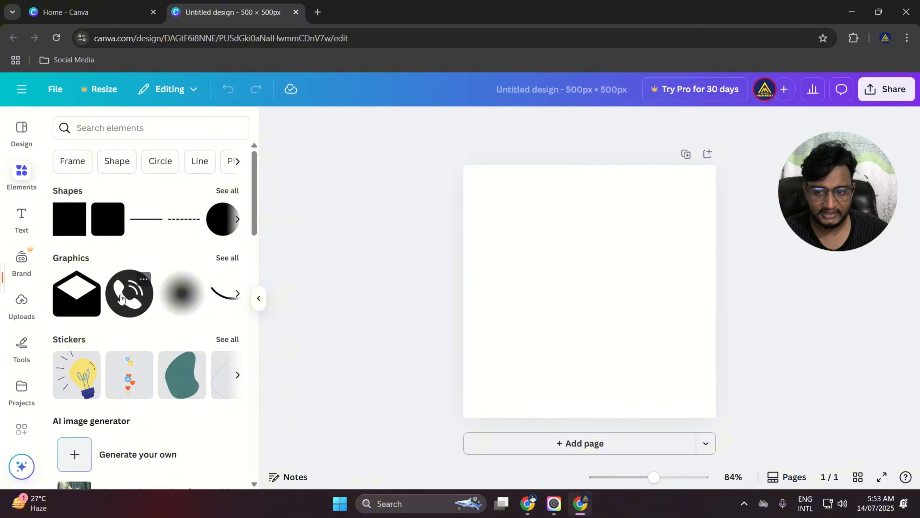
Examine the full collection of lines and shapes, and return to the element categories.
{"action": "left_click", "coordinate": [226, 191]}
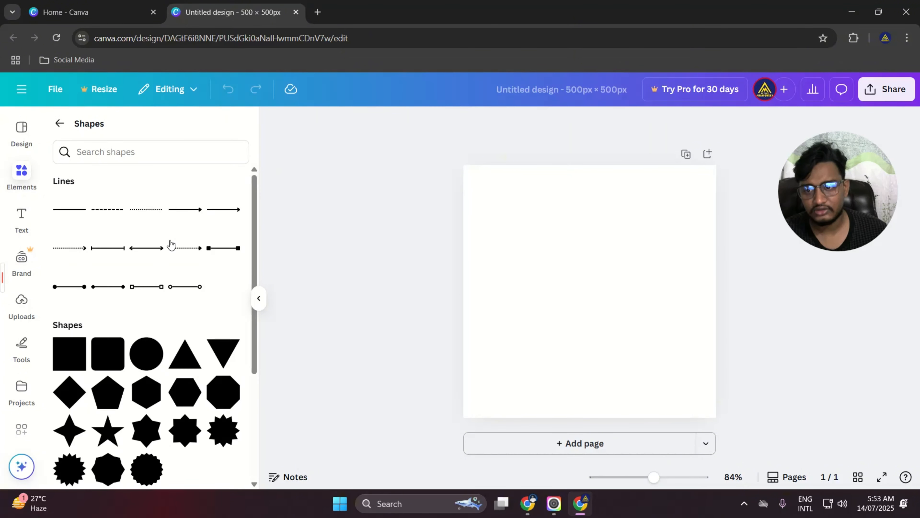
{"action": "scroll", "coordinate": [171, 366], "scroll_direction": "down", "scroll_amount": 5}
{"action": "scroll", "coordinate": [134, 301], "scroll_direction": "up", "scroll_amount": 5}
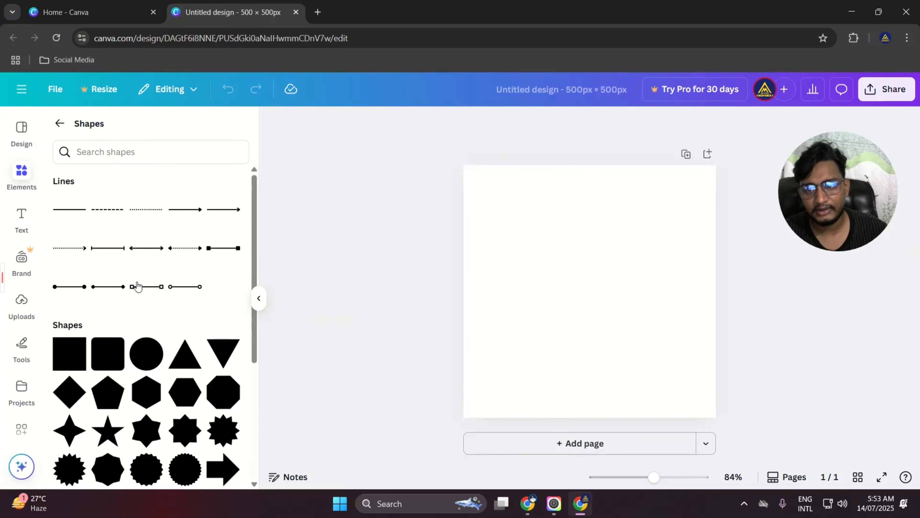
{"action": "scroll", "coordinate": [140, 288], "scroll_direction": "down", "scroll_amount": 5}
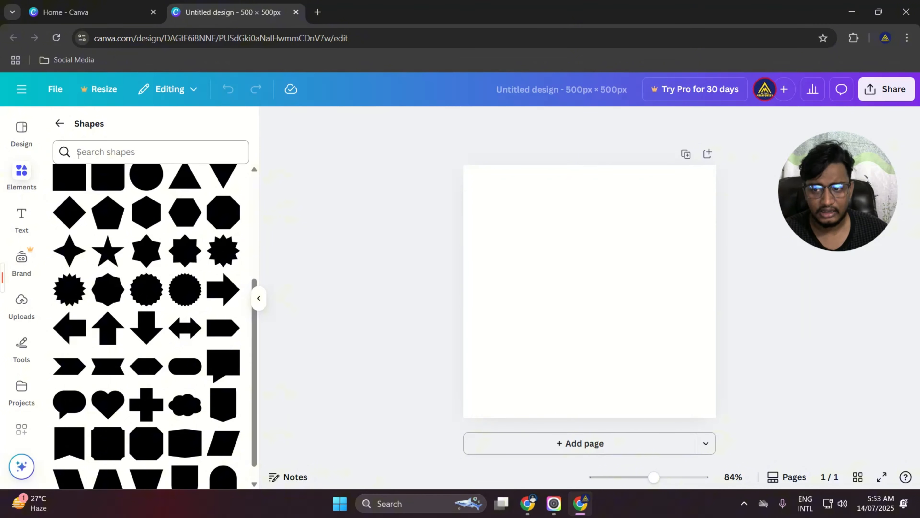
{"action": "left_click", "coordinate": [59, 123]}
Examine the full Graphics collection, including featured items, gradients, stickers and themed collections, and return to the element categories.
{"action": "scroll", "coordinate": [102, 265], "scroll_direction": "down", "scroll_amount": 2}
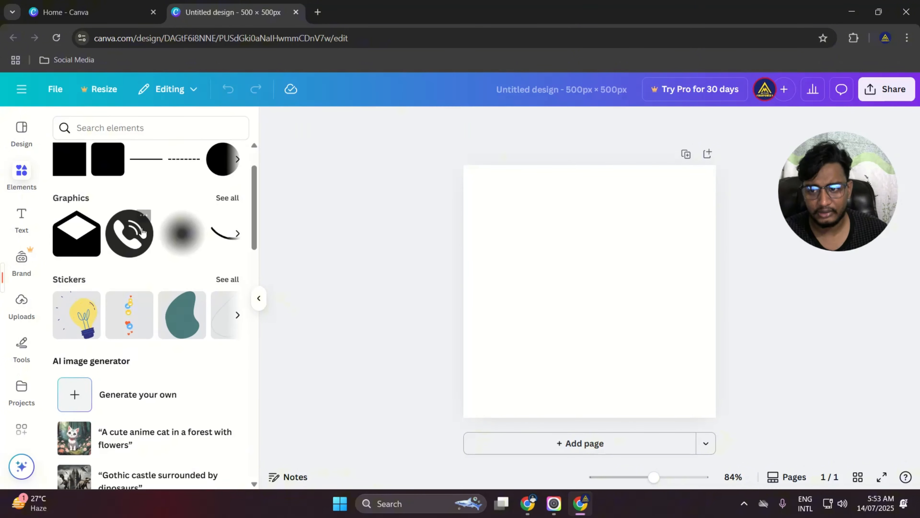
{"action": "left_click", "coordinate": [226, 198]}
{"action": "scroll", "coordinate": [194, 286], "scroll_direction": "down", "scroll_amount": 3}
{"action": "scroll", "coordinate": [195, 287], "scroll_direction": "down", "scroll_amount": 8}
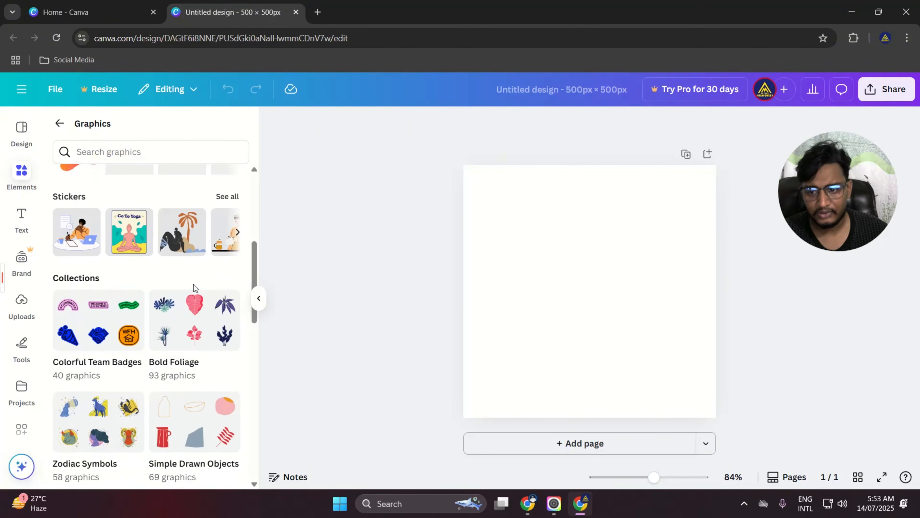
{"action": "scroll", "coordinate": [145, 337], "scroll_direction": "up", "scroll_amount": 9}
{"action": "scroll", "coordinate": [145, 337], "scroll_direction": "up", "scroll_amount": 3}
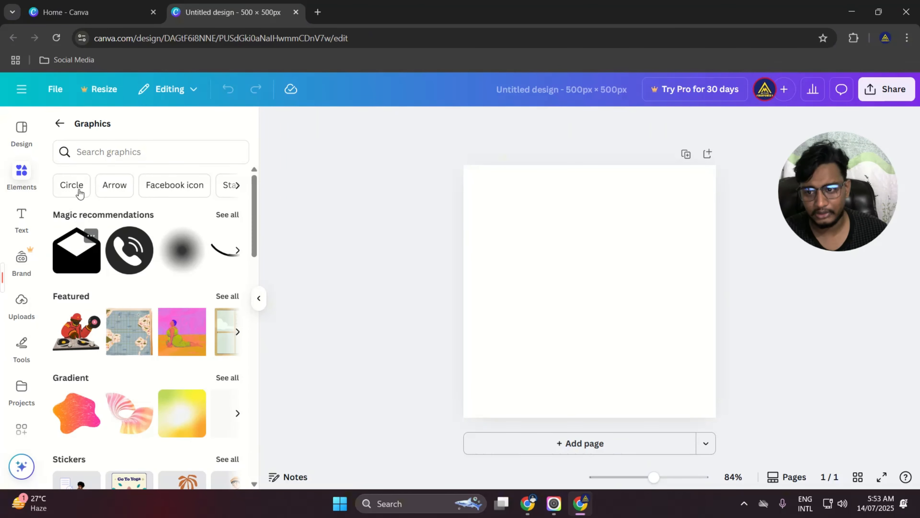
{"action": "left_click", "coordinate": [59, 125]}
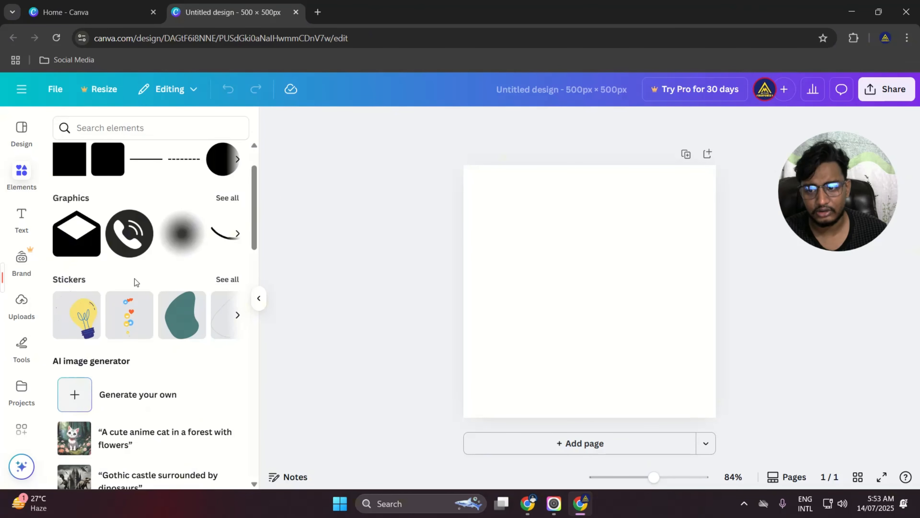
Look through the remaining element categories, from photos and videos to charts, polls and sheets.
{"action": "scroll", "coordinate": [145, 312], "scroll_direction": "down", "scroll_amount": 10}
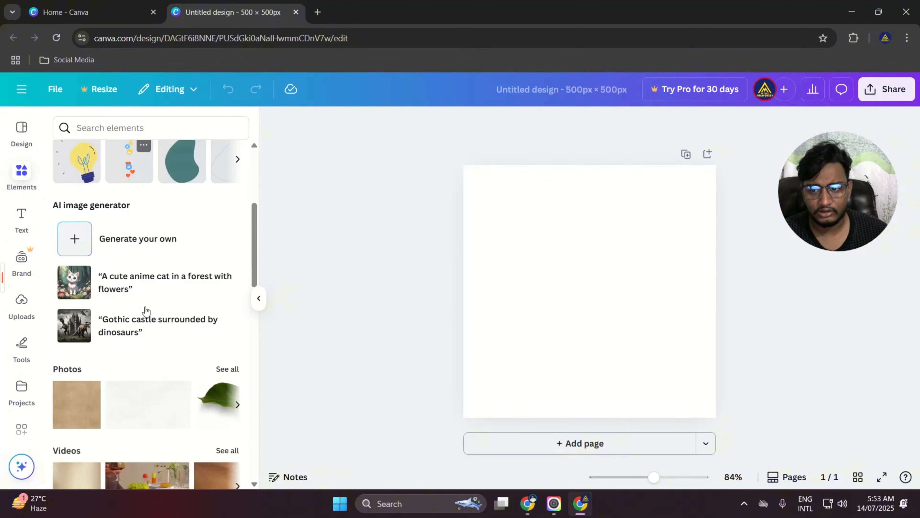
{"action": "scroll", "coordinate": [146, 309], "scroll_direction": "down", "scroll_amount": 5}
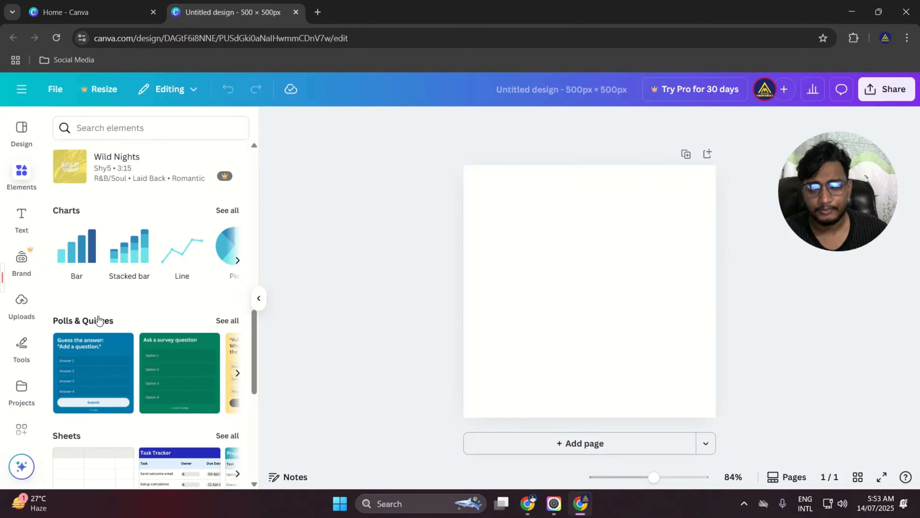
{"action": "scroll", "coordinate": [91, 321], "scroll_direction": "up", "scroll_amount": 15}
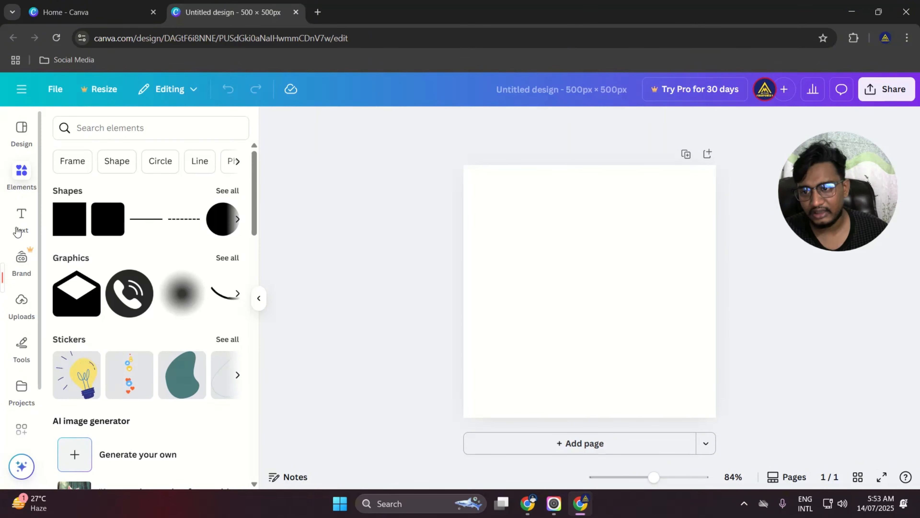
Look through the default text styles and the ready-made font combinations.
{"action": "left_click", "coordinate": [20, 217]}
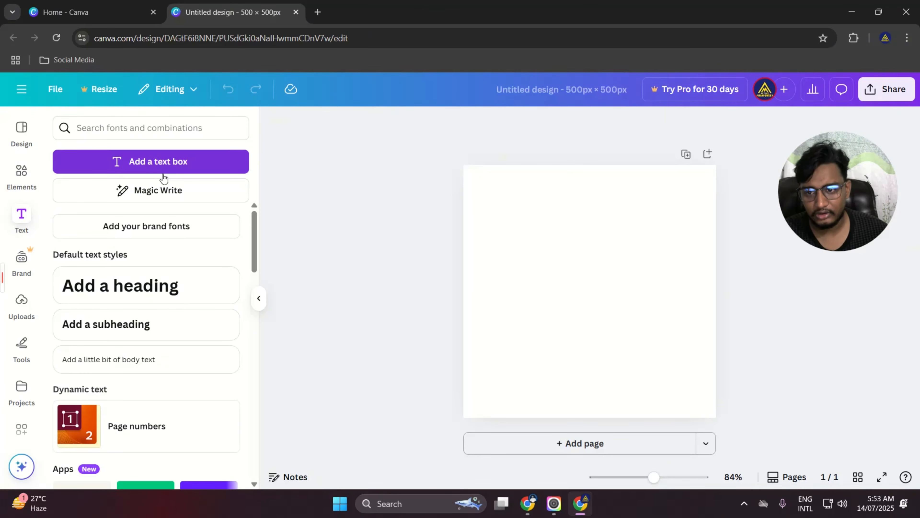
{"action": "scroll", "coordinate": [153, 314], "scroll_direction": "down", "scroll_amount": 15}
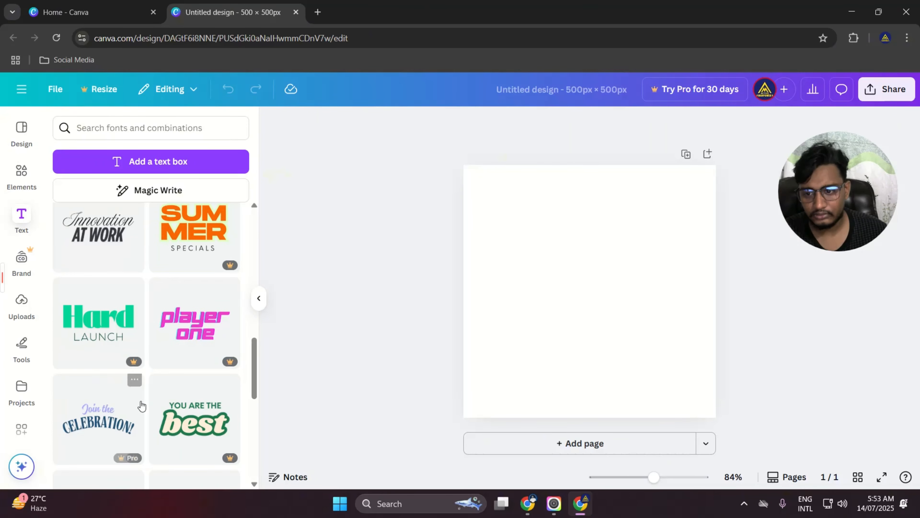
{"action": "scroll", "coordinate": [141, 406], "scroll_direction": "up", "scroll_amount": 5}
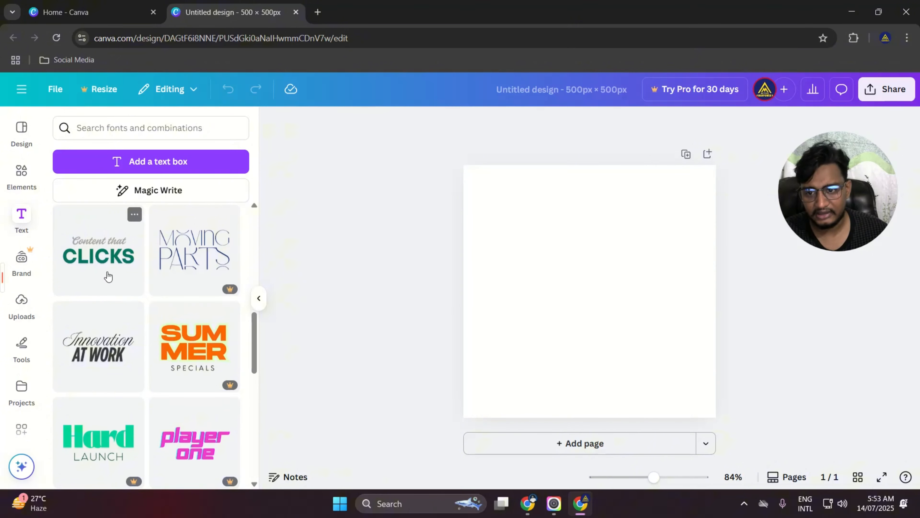
{"action": "scroll", "coordinate": [108, 277], "scroll_direction": "up", "scroll_amount": 2}
Try the "Content that CLICKS" font combination on the blank page and delete it again.
{"action": "left_click_drag", "start_coordinate": [104, 318], "coordinate": [550, 309]}
{"action": "left_click", "coordinate": [647, 273]}
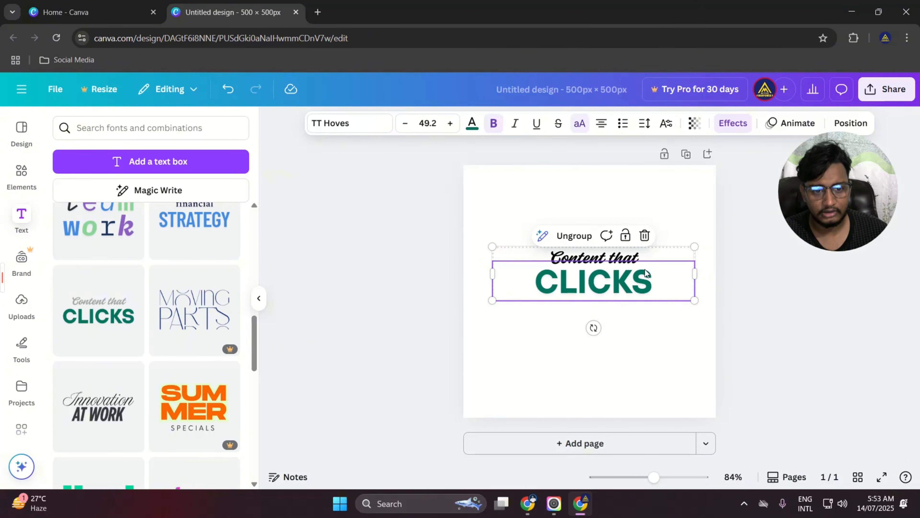
{"action": "double_click", "coordinate": [643, 270]}
{"action": "left_click", "coordinate": [744, 271]}
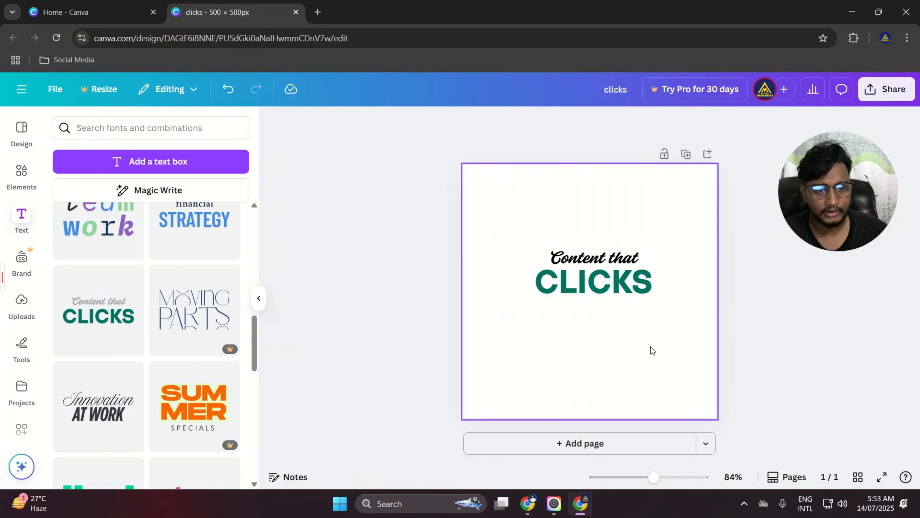
{"action": "left_click_drag", "start_coordinate": [651, 349], "coordinate": [587, 224]}
{"action": "left_click", "coordinate": [645, 222]}
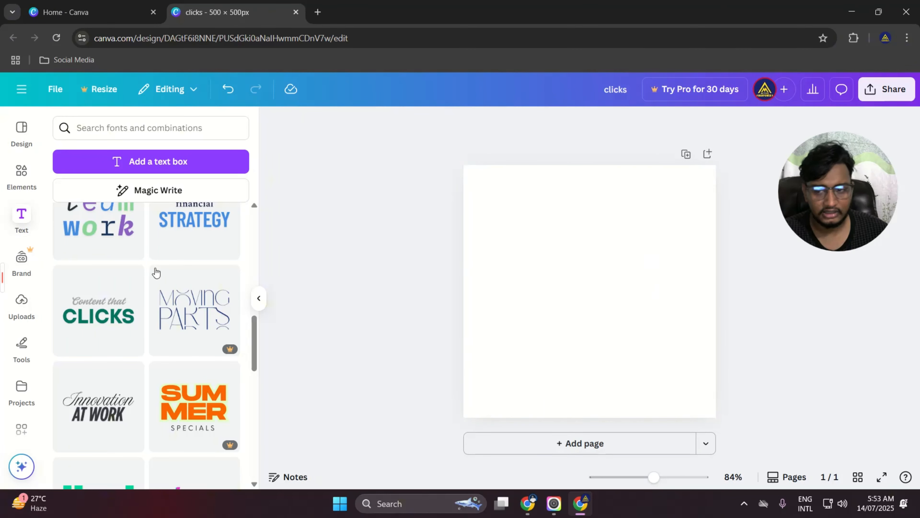
Look through more font combinations and the Brand Kit and Brand Templates options.
{"action": "scroll", "coordinate": [142, 300], "scroll_direction": "down", "scroll_amount": 10}
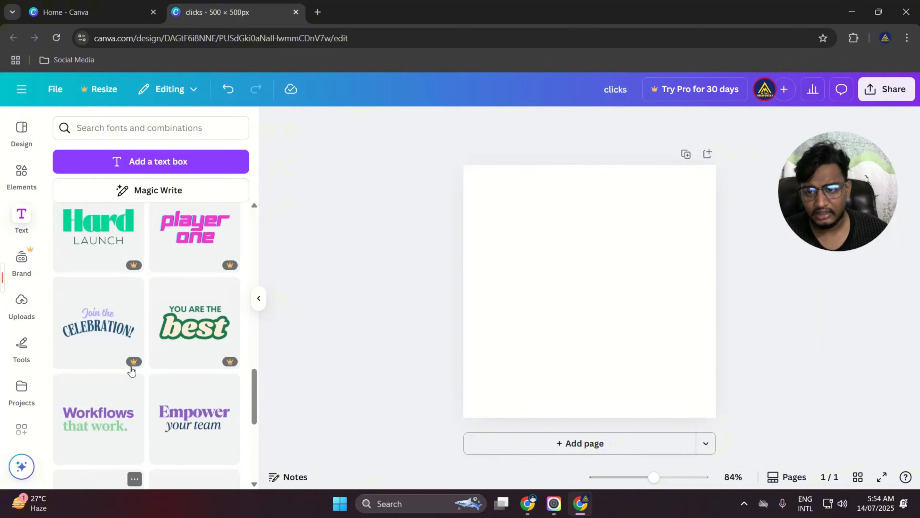
{"action": "scroll", "coordinate": [130, 370], "scroll_direction": "up", "scroll_amount": 20}
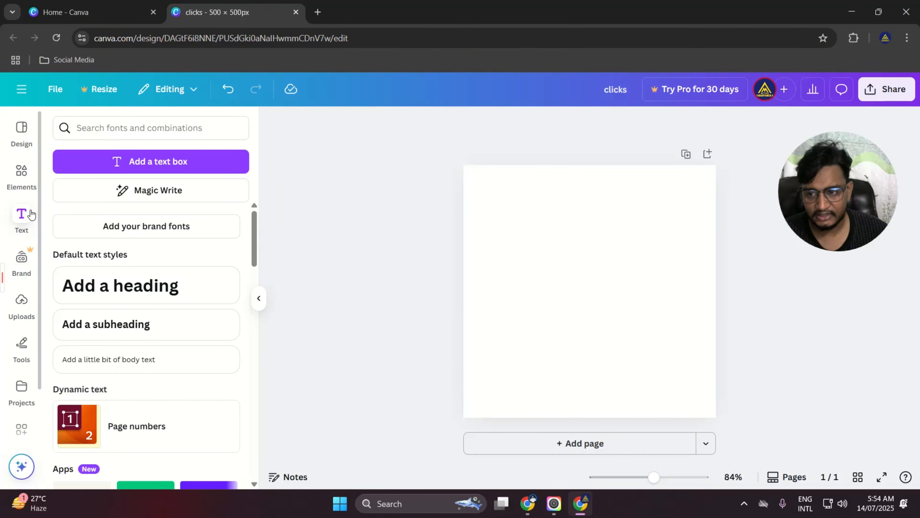
{"action": "left_click", "coordinate": [21, 260]}
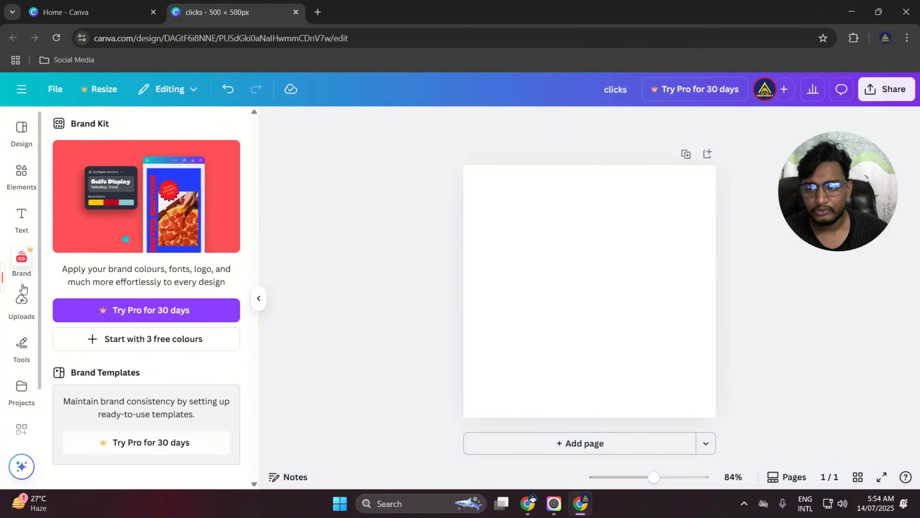
Upload the freepik portrait of the suited man at a desk beneath the fibian logo from the Downloads folder.
{"action": "left_click", "coordinate": [25, 308]}
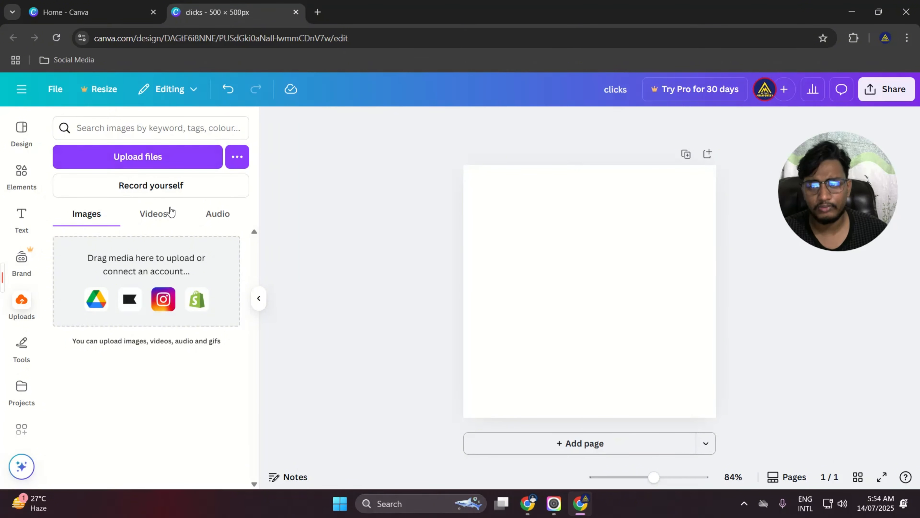
{"action": "left_click", "coordinate": [153, 158]}
{"action": "left_click", "coordinate": [33, 182]}
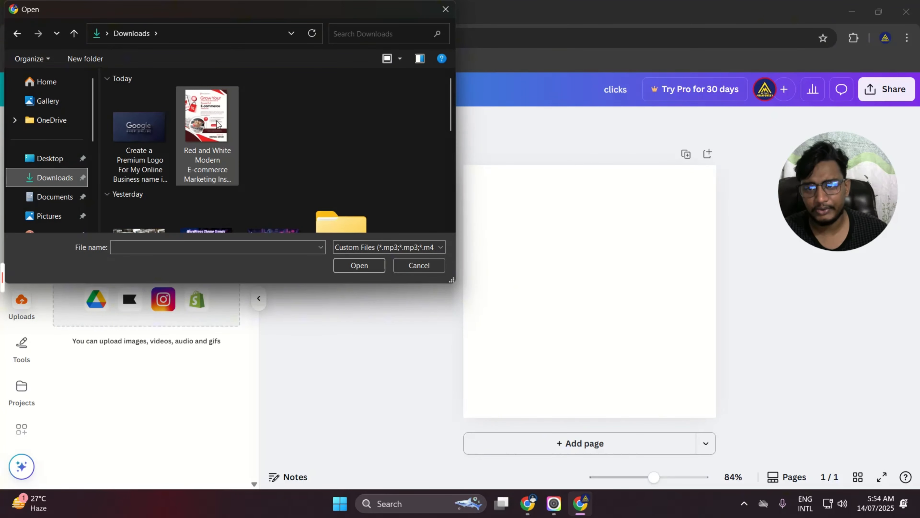
{"action": "scroll", "coordinate": [232, 116], "scroll_direction": "down", "scroll_amount": 5}
{"action": "scroll", "coordinate": [252, 127], "scroll_direction": "up", "scroll_amount": 5}
{"action": "scroll", "coordinate": [295, 123], "scroll_direction": "down", "scroll_amount": 5}
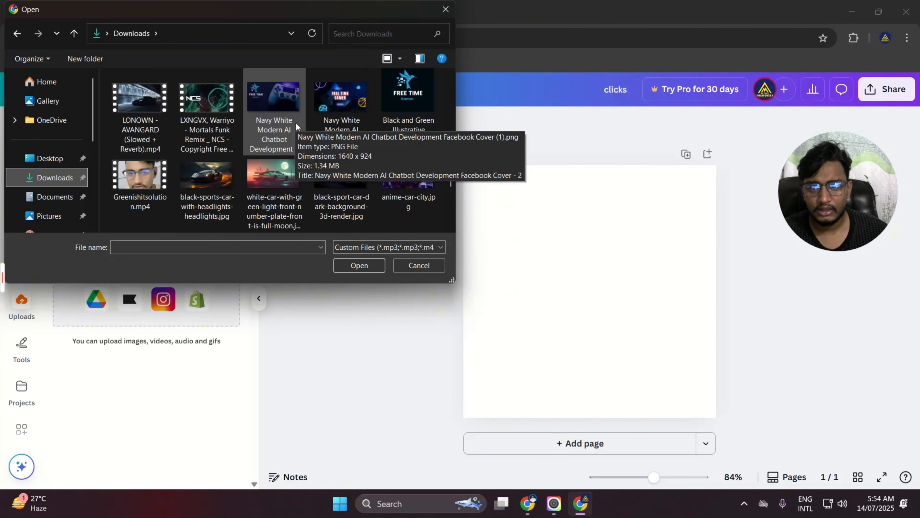
{"action": "scroll", "coordinate": [322, 120], "scroll_direction": "down", "scroll_amount": 5}
{"action": "scroll", "coordinate": [180, 166], "scroll_direction": "up", "scroll_amount": 1}
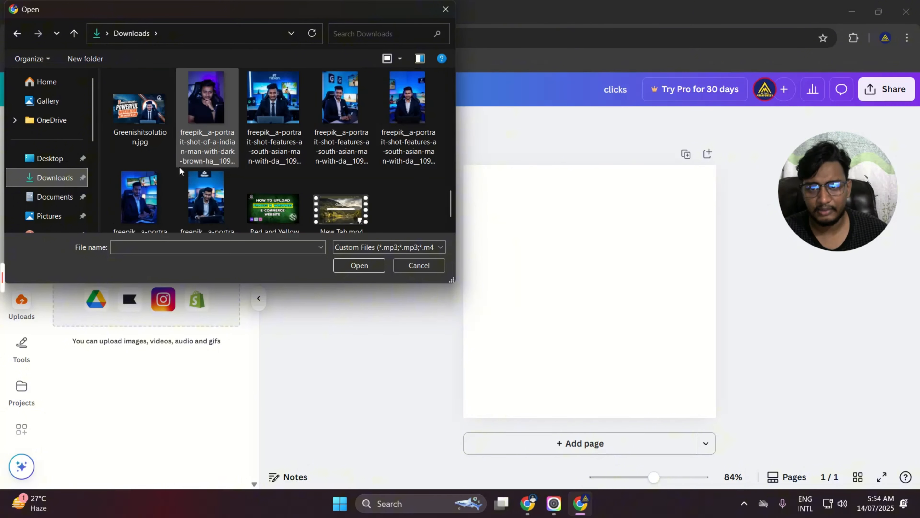
{"action": "left_click", "coordinate": [270, 139]}
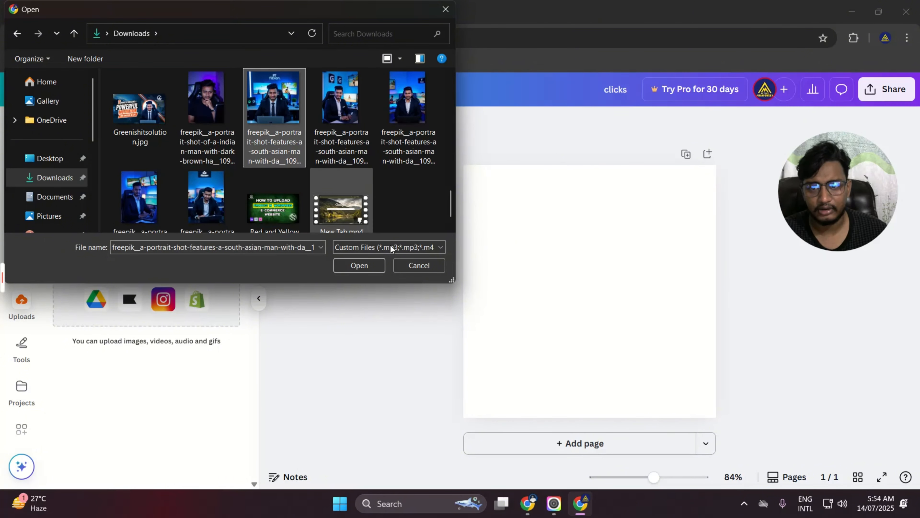
{"action": "left_click", "coordinate": [365, 264]}
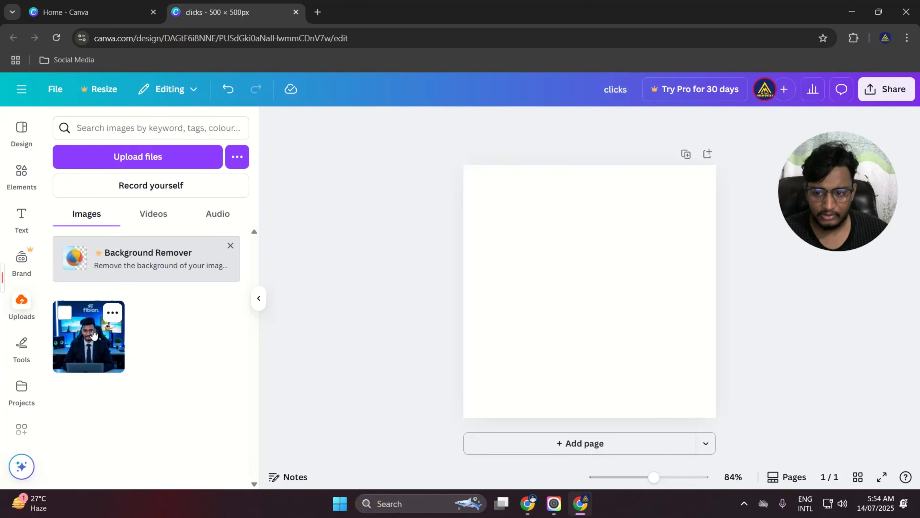
Try the uploaded portrait image on the blank page and delete it again.
{"action": "left_click_drag", "start_coordinate": [94, 334], "coordinate": [544, 249]}
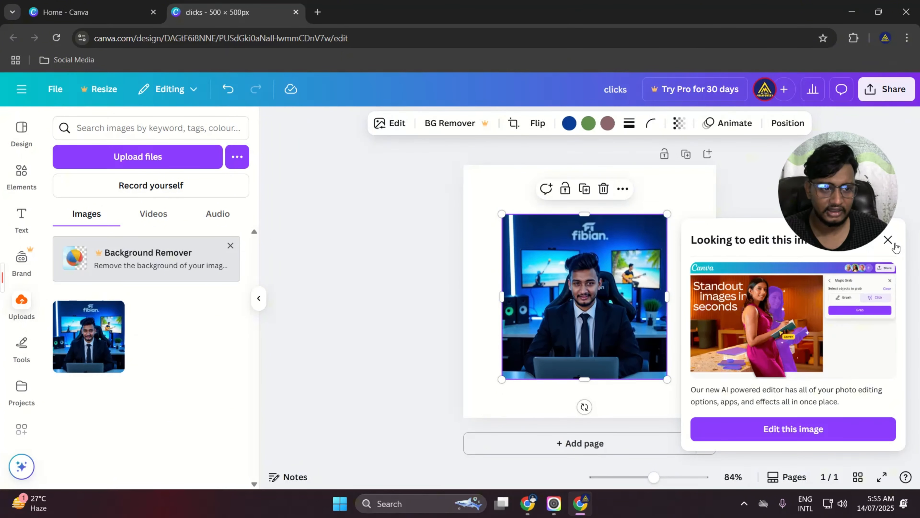
{"action": "left_click", "coordinate": [888, 240]}
{"action": "left_click", "coordinate": [434, 278]}
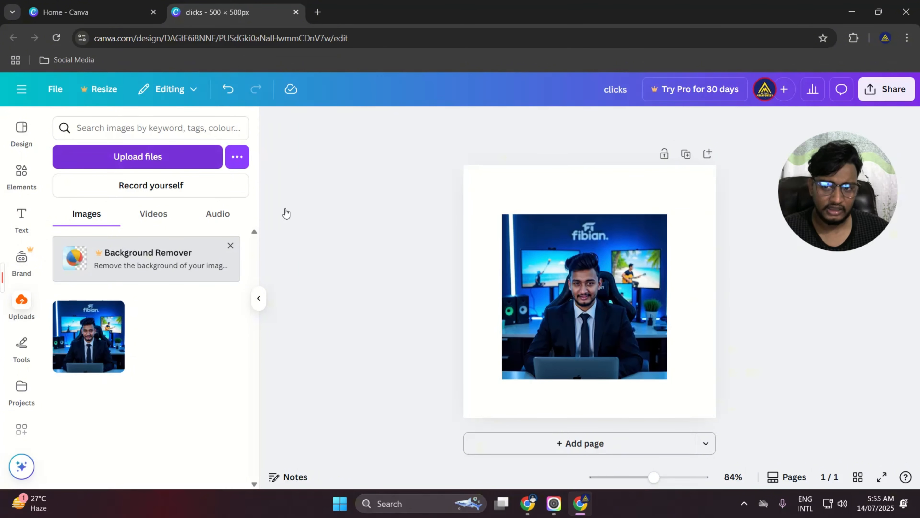
{"action": "left_click", "coordinate": [609, 284]}
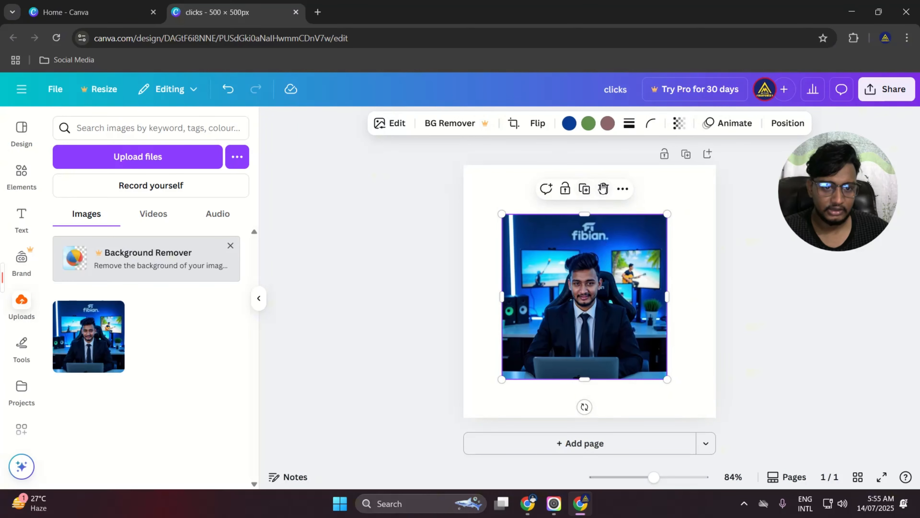
{"action": "left_click", "coordinate": [603, 189]}
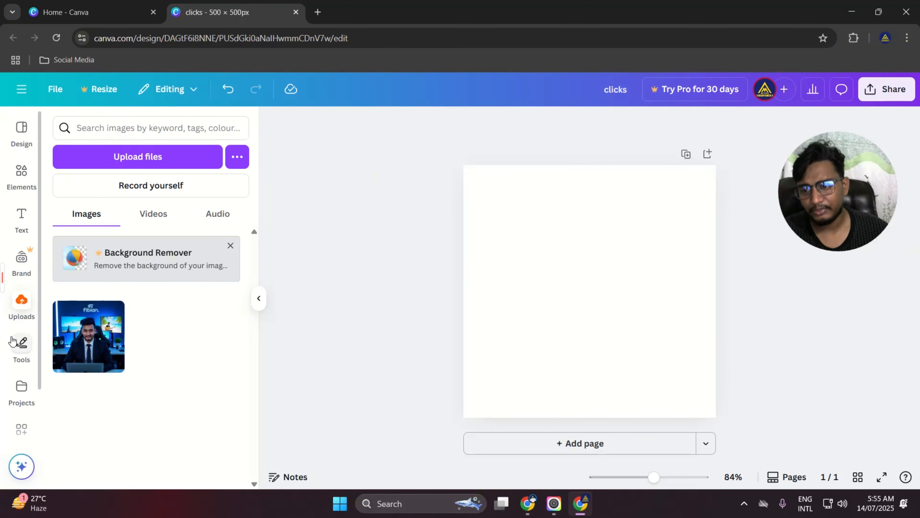
Look through the drawing tools and the designs, folders and images stored in the projects.
{"action": "left_click", "coordinate": [18, 345]}
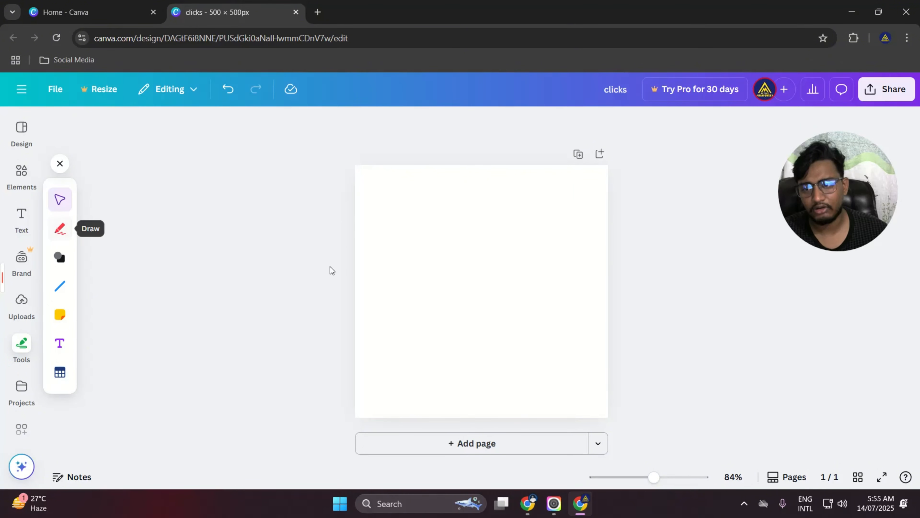
{"action": "scroll", "coordinate": [21, 362], "scroll_direction": "down", "scroll_amount": 2}
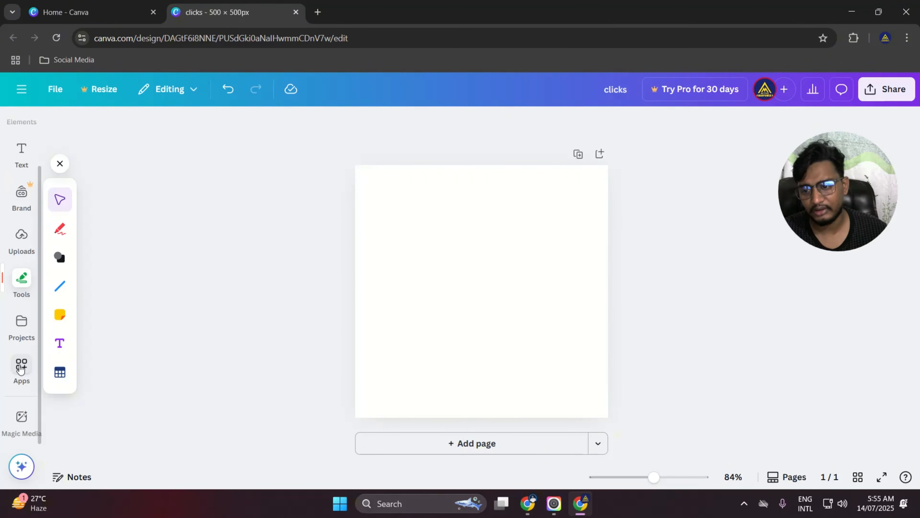
{"action": "left_click", "coordinate": [20, 322]}
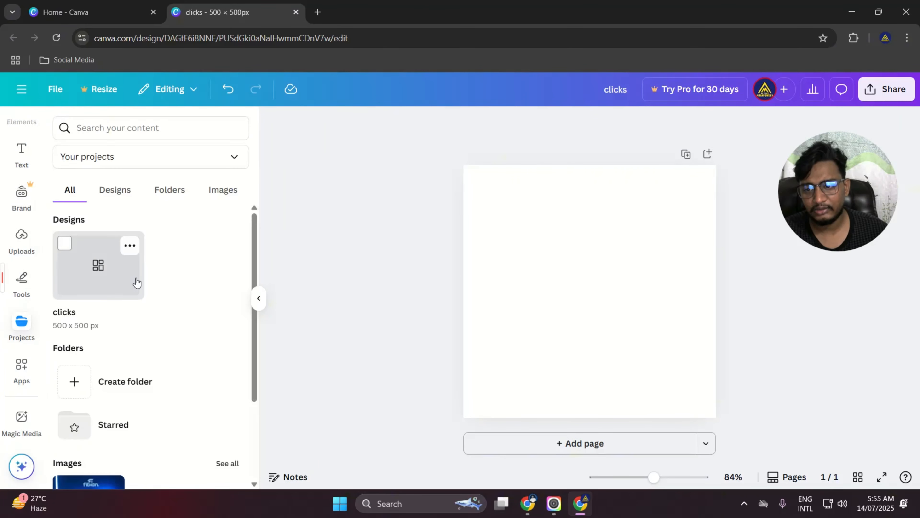
{"action": "scroll", "coordinate": [165, 278], "scroll_direction": "down", "scroll_amount": 2}
{"action": "scroll", "coordinate": [165, 278], "scroll_direction": "down", "scroll_amount": 1}
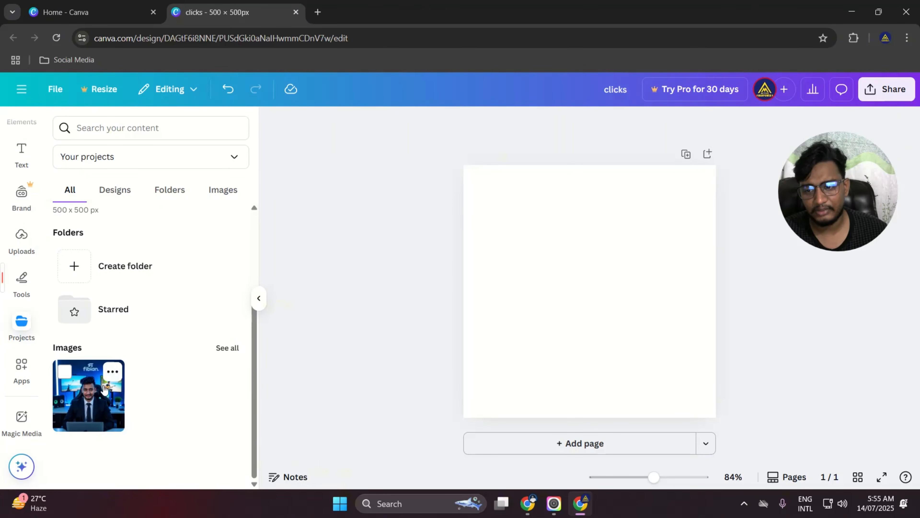
{"action": "mouse_move", "coordinate": [95, 406]}
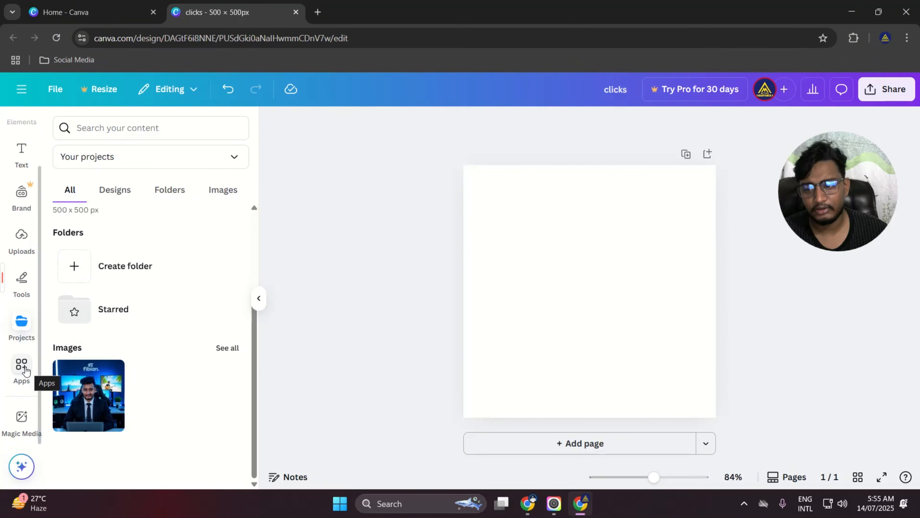
Look through the featured Canva apps and the list of your own apps.
{"action": "left_click", "coordinate": [23, 368]}
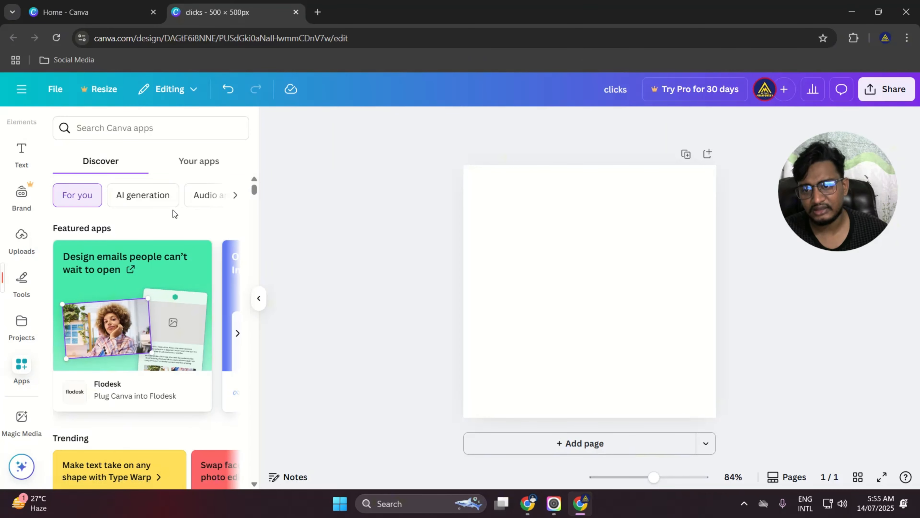
{"action": "scroll", "coordinate": [131, 255], "scroll_direction": "down", "scroll_amount": 9}
{"action": "scroll", "coordinate": [148, 267], "scroll_direction": "up", "scroll_amount": 9}
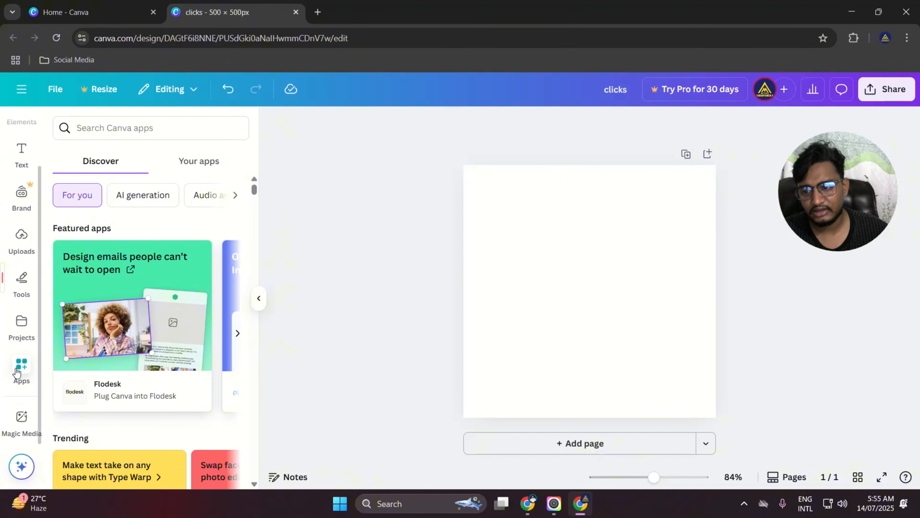
{"action": "left_click", "coordinate": [21, 364]}
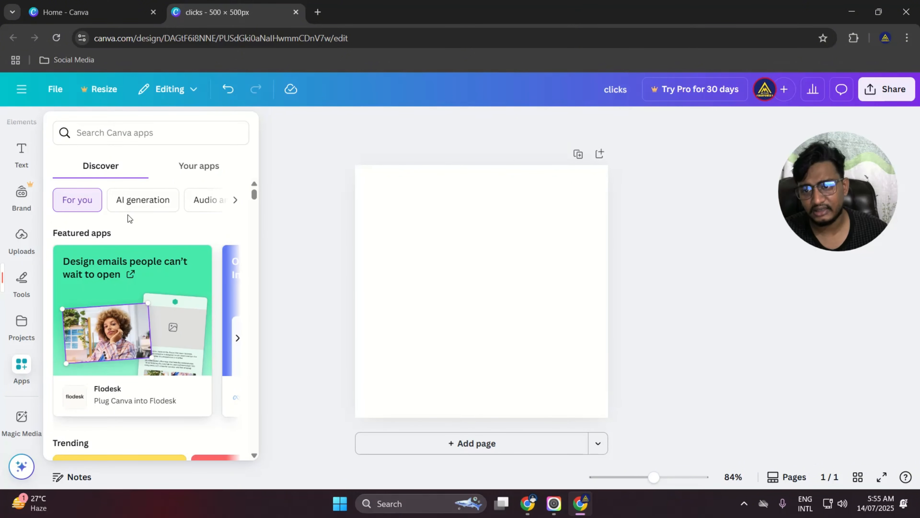
{"action": "left_click", "coordinate": [203, 171]}
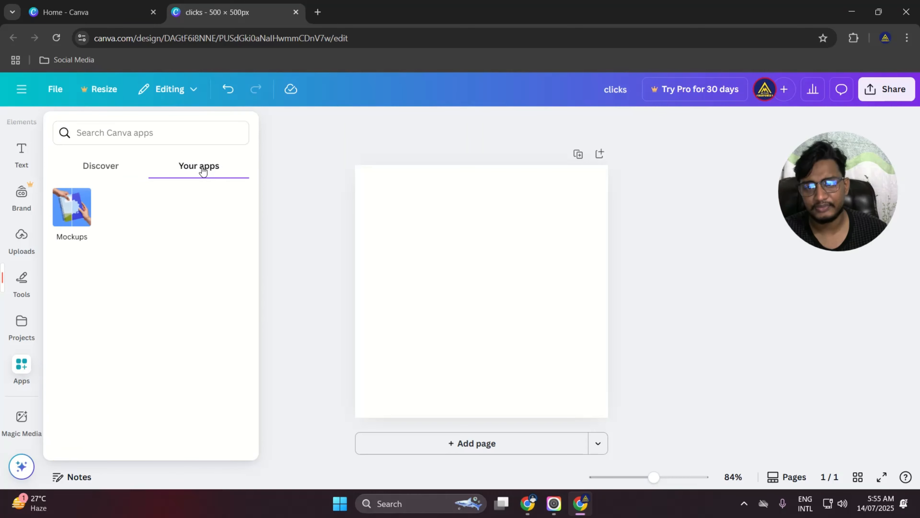
Look through the discoverable apps, examining the More from Canva and Popular groups.
{"action": "left_click", "coordinate": [101, 168]}
{"action": "scroll", "coordinate": [134, 214], "scroll_direction": "down", "scroll_amount": 8}
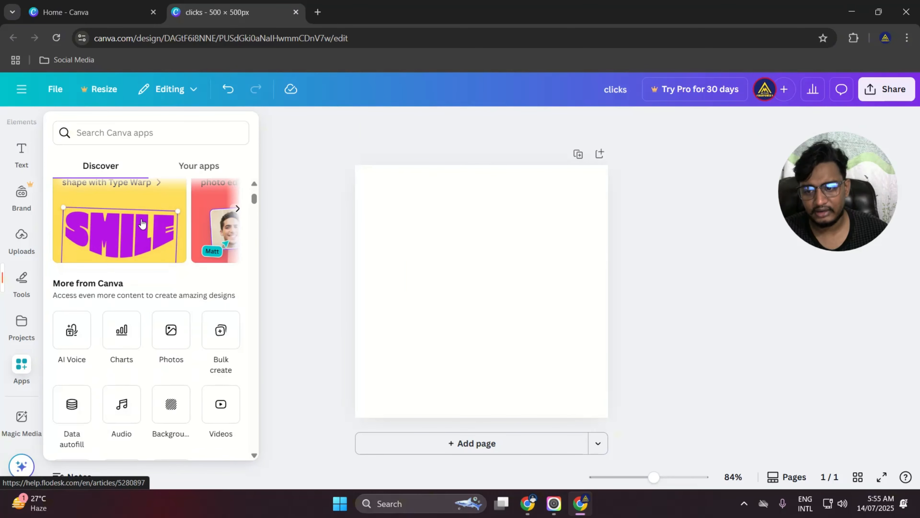
{"action": "scroll", "coordinate": [143, 223], "scroll_direction": "down", "scroll_amount": 3}
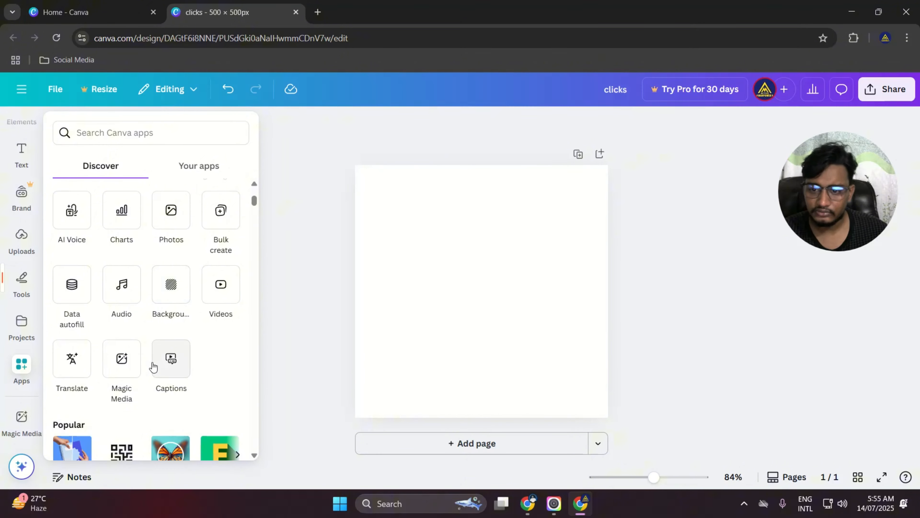
{"action": "scroll", "coordinate": [152, 365], "scroll_direction": "up", "scroll_amount": 2}
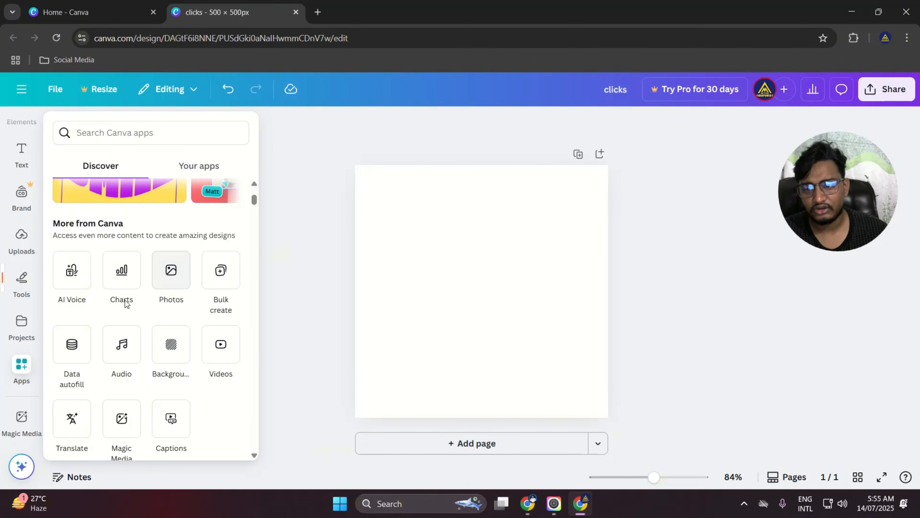
{"action": "scroll", "coordinate": [80, 337], "scroll_direction": "down", "scroll_amount": 3}
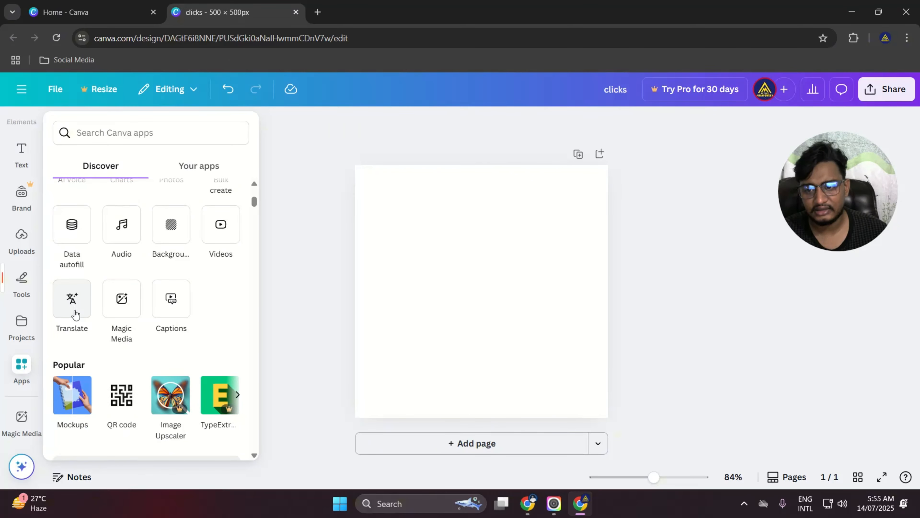
{"action": "scroll", "coordinate": [167, 300], "scroll_direction": "up", "scroll_amount": 2}
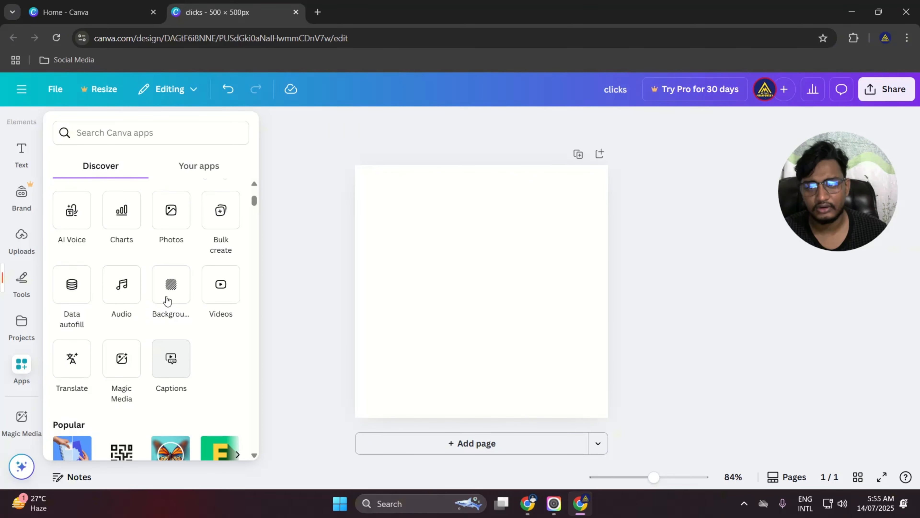
{"action": "scroll", "coordinate": [167, 301], "scroll_direction": "up", "scroll_amount": 2}
Open the Photos app and the Audio app from More from Canva and look through their content.
{"action": "left_click", "coordinate": [180, 276]}
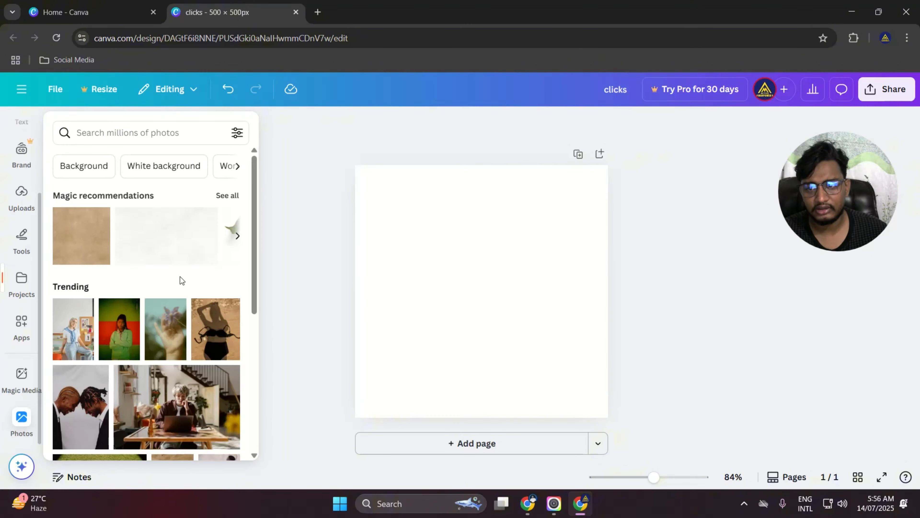
{"action": "left_click", "coordinate": [21, 321]}
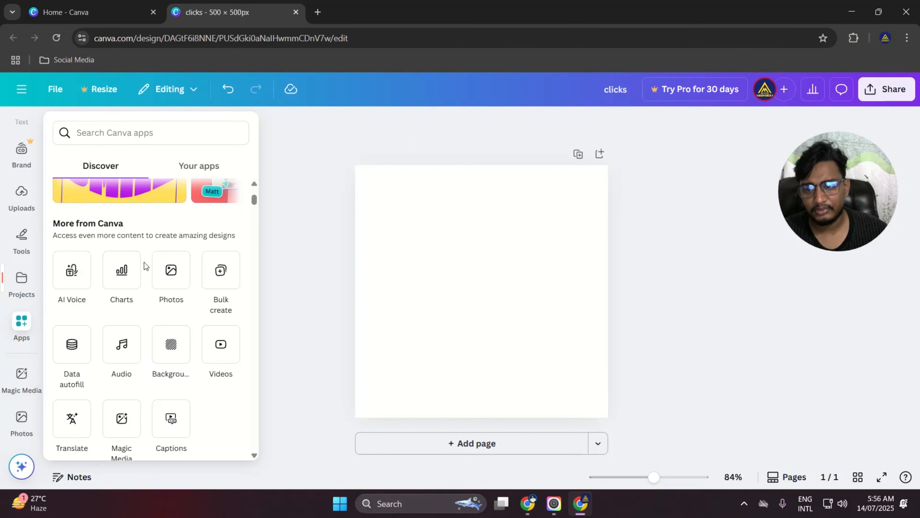
{"action": "scroll", "coordinate": [145, 264], "scroll_direction": "down", "scroll_amount": 2}
{"action": "left_click", "coordinate": [125, 286]}
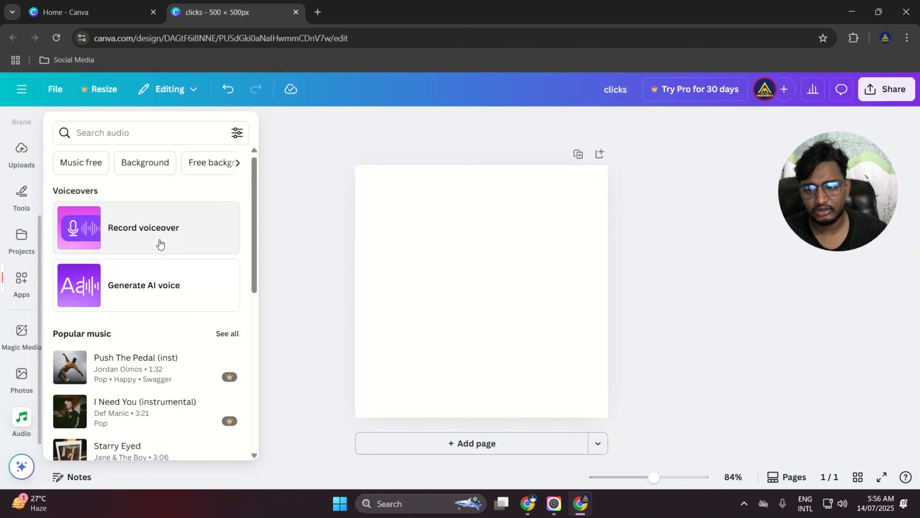
{"action": "scroll", "coordinate": [160, 245], "scroll_direction": "down", "scroll_amount": 2}
{"action": "scroll", "coordinate": [107, 232], "scroll_direction": "up", "scroll_amount": 2}
{"action": "key", "text": "Escape"}
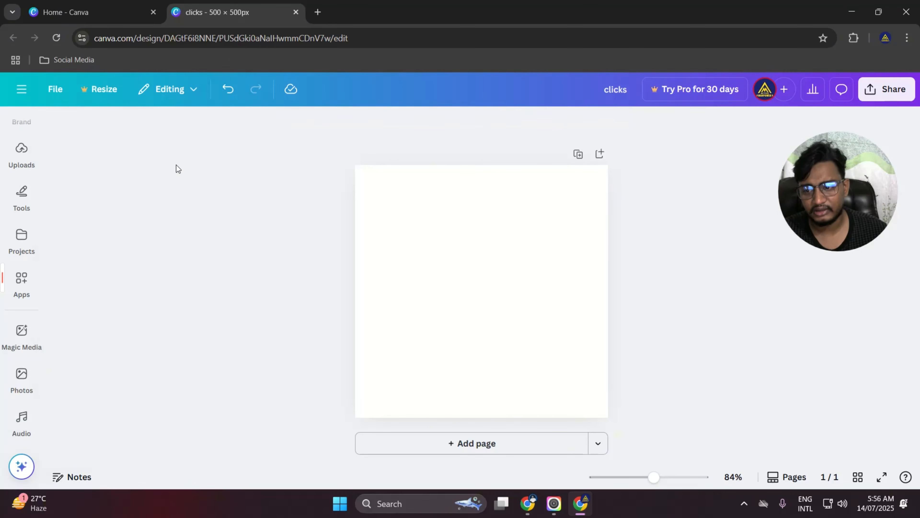
Open the Background app from More from Canva and look at its colours and textures.
{"action": "left_click", "coordinate": [21, 281]}
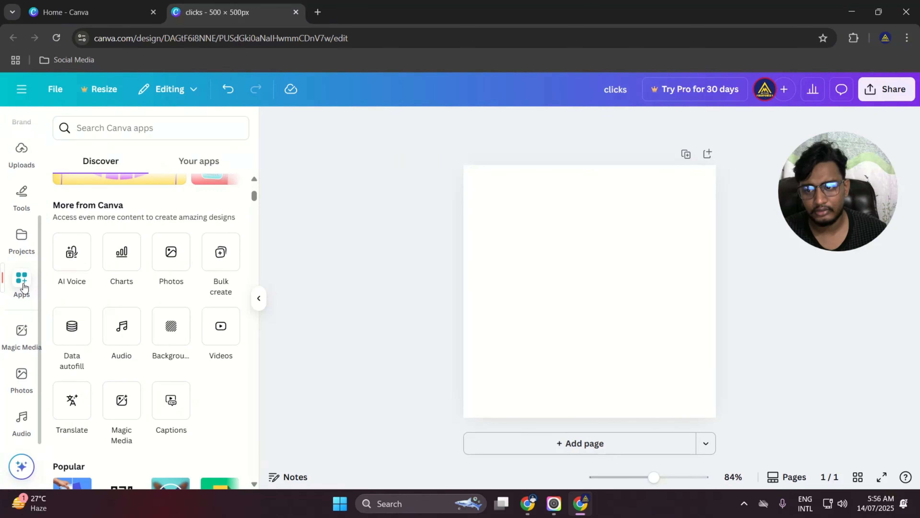
{"action": "scroll", "coordinate": [178, 244], "scroll_direction": "down", "scroll_amount": 2}
{"action": "left_click", "coordinate": [177, 268]}
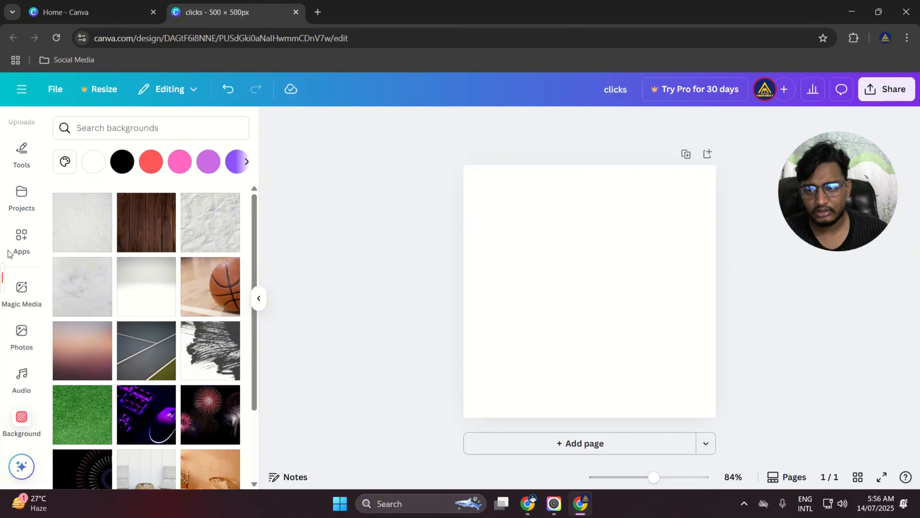
{"action": "scroll", "coordinate": [8, 252], "scroll_direction": "up", "scroll_amount": 5}
{"action": "scroll", "coordinate": [22, 326], "scroll_direction": "down", "scroll_amount": 5}
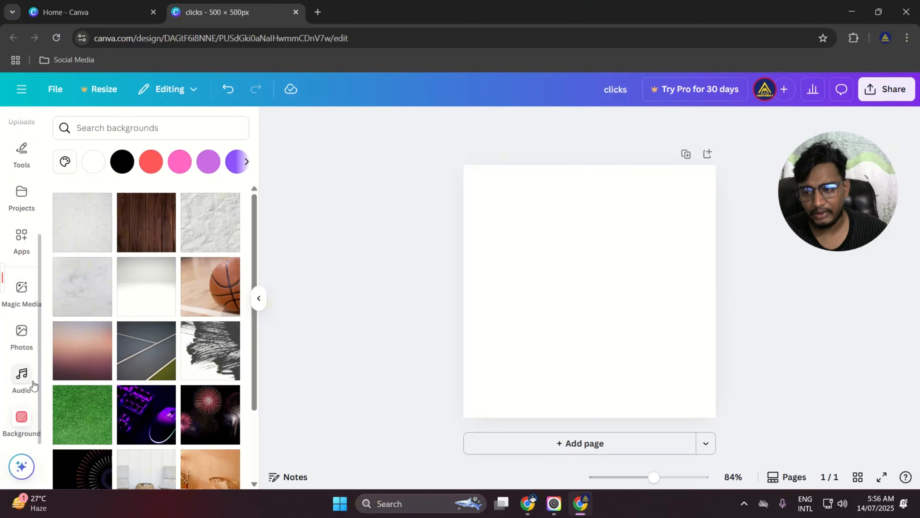
Return to the apps overview and review the trending, More from Canva and popular apps alongside the added shortcuts.
{"action": "left_click", "coordinate": [21, 237]}
{"action": "scroll", "coordinate": [190, 251], "scroll_direction": "down", "scroll_amount": 1}
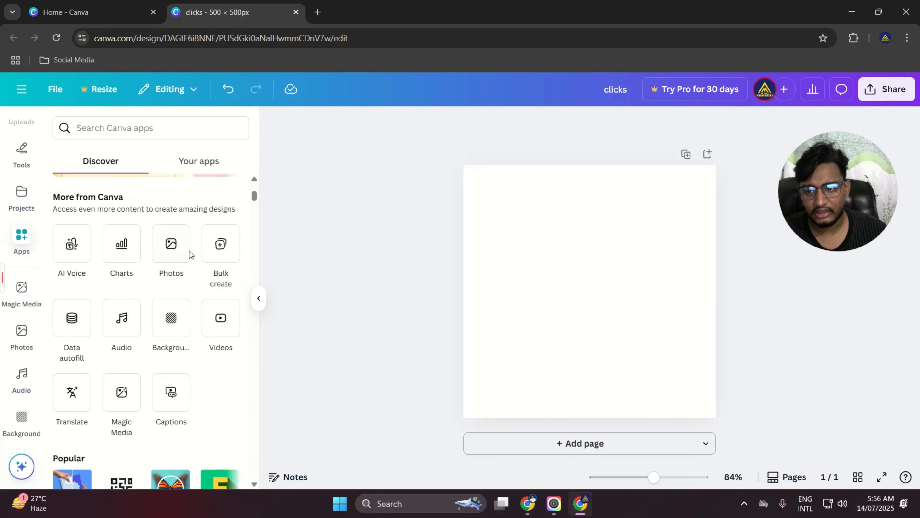
{"action": "scroll", "coordinate": [181, 283], "scroll_direction": "down", "scroll_amount": 5}
{"action": "scroll", "coordinate": [174, 320], "scroll_direction": "up", "scroll_amount": 10}
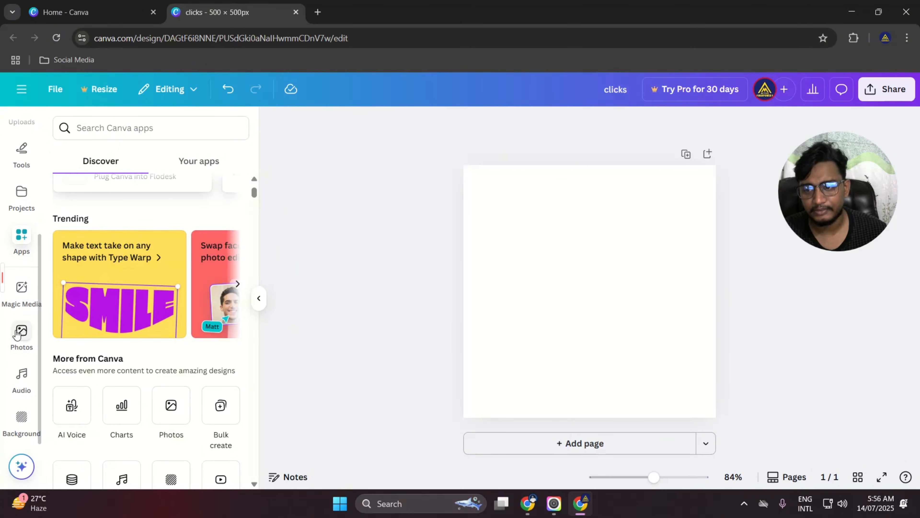
{"action": "scroll", "coordinate": [70, 341], "scroll_direction": "down", "scroll_amount": 5}
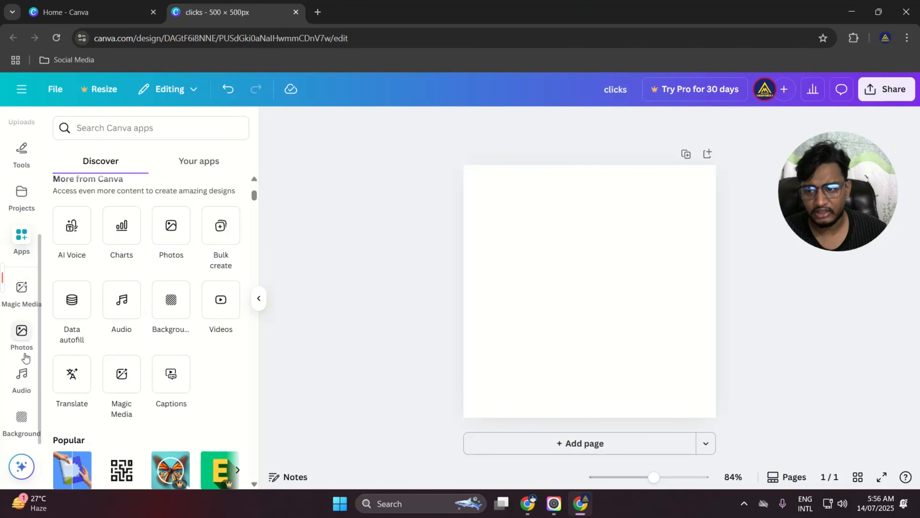
{"action": "scroll", "coordinate": [25, 357], "scroll_direction": "up", "scroll_amount": 4}
{"action": "scroll", "coordinate": [55, 200], "scroll_direction": "up", "scroll_amount": 5}
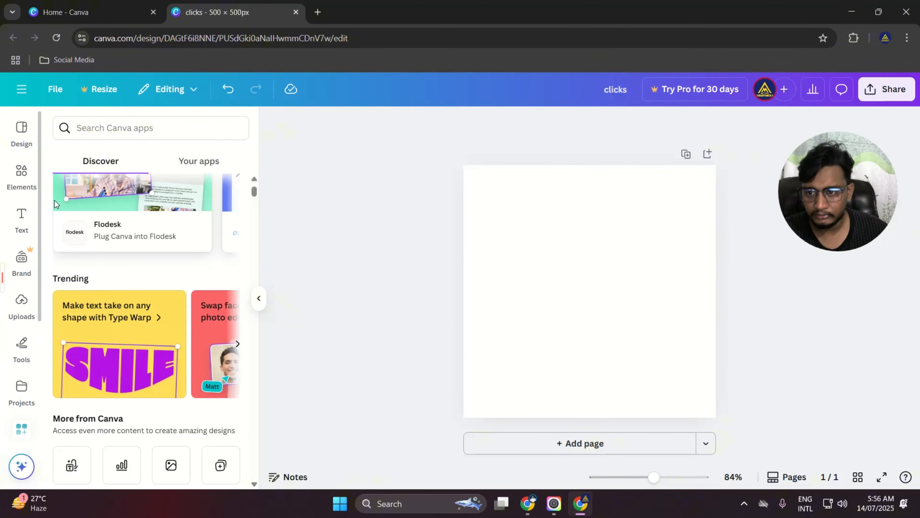
Reopen the Background app among the added app shortcuts and look through its textures, gradients and photos.
{"action": "left_click", "coordinate": [258, 298]}
{"action": "left_click", "coordinate": [28, 171]}
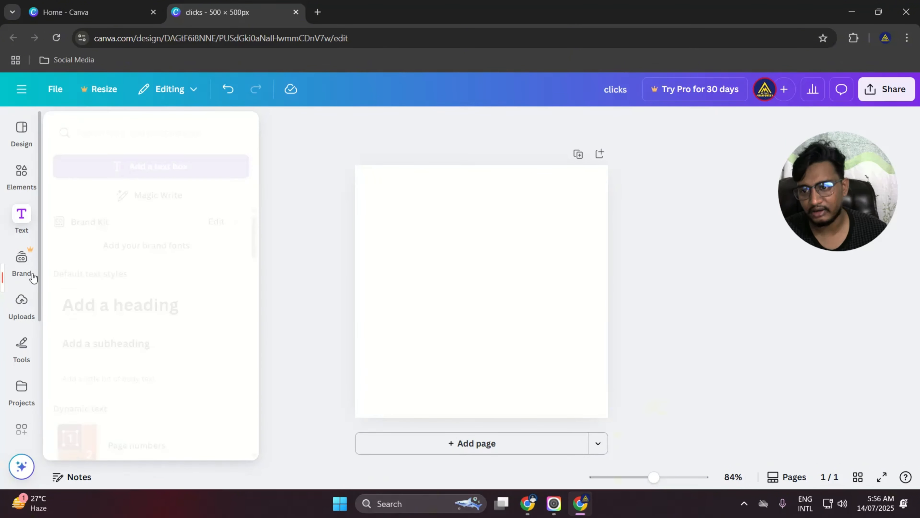
{"action": "scroll", "coordinate": [28, 323], "scroll_direction": "down", "scroll_amount": 4}
{"action": "mouse_move", "coordinate": [23, 392]}
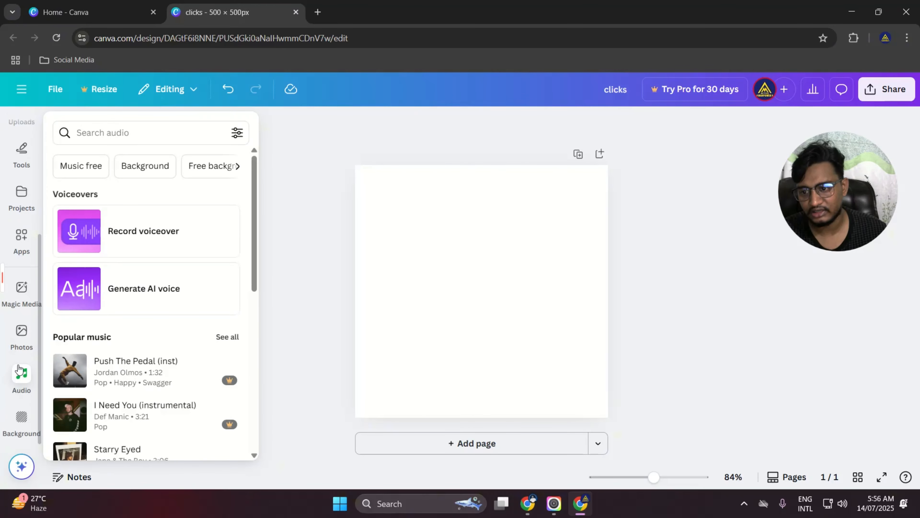
{"action": "left_click", "coordinate": [19, 420]}
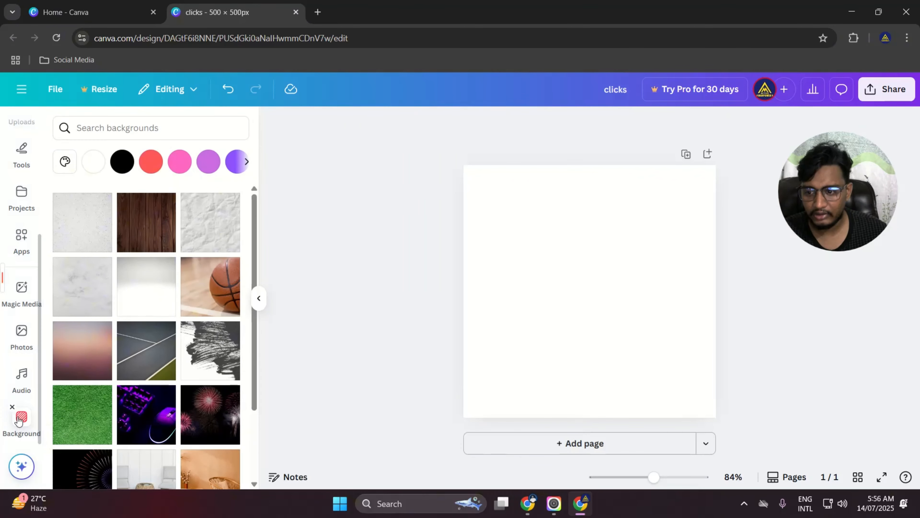
{"action": "scroll", "coordinate": [98, 224], "scroll_direction": "down", "scroll_amount": 5}
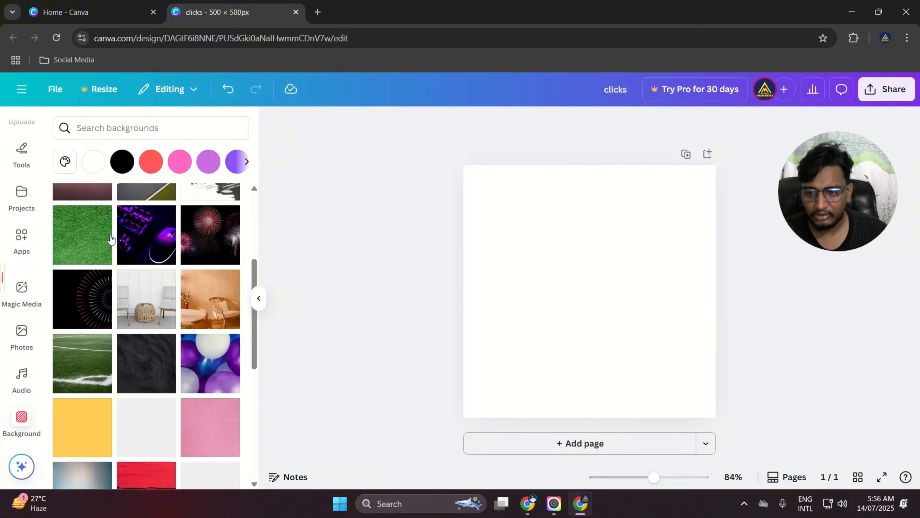
{"action": "scroll", "coordinate": [140, 284], "scroll_direction": "down", "scroll_amount": 8}
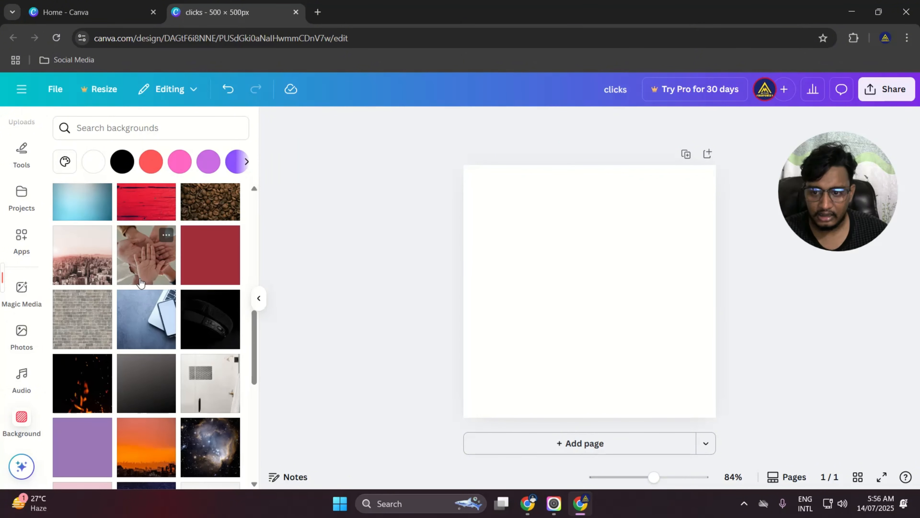
{"action": "scroll", "coordinate": [140, 283], "scroll_direction": "down", "scroll_amount": 8}
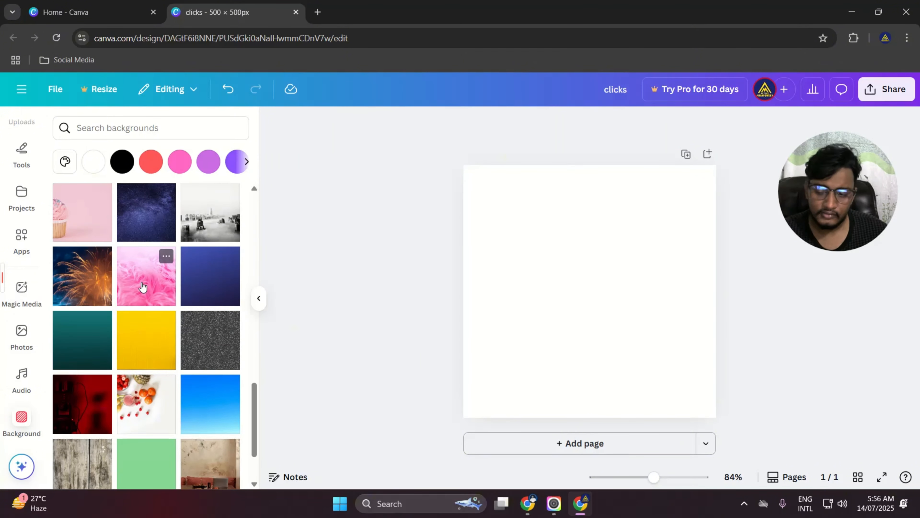
{"action": "scroll", "coordinate": [142, 286], "scroll_direction": "down", "scroll_amount": 10}
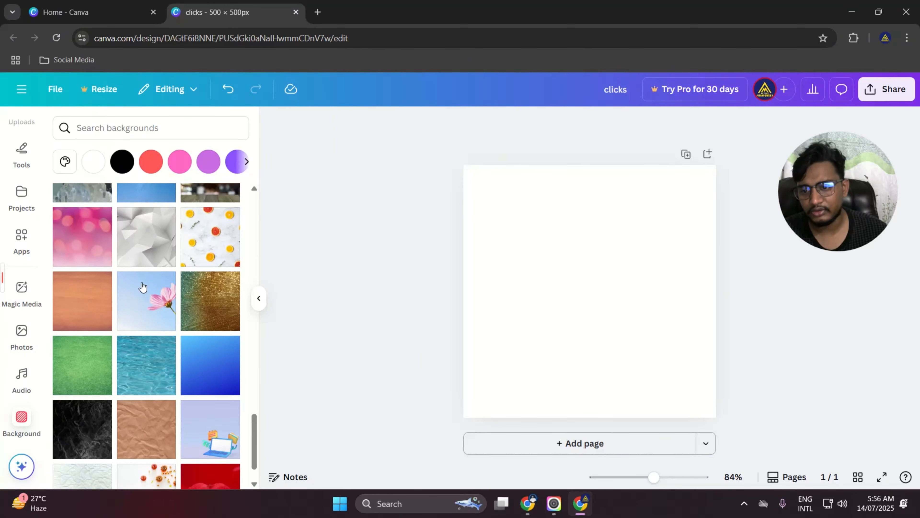
{"action": "scroll", "coordinate": [143, 286], "scroll_direction": "down", "scroll_amount": 10}
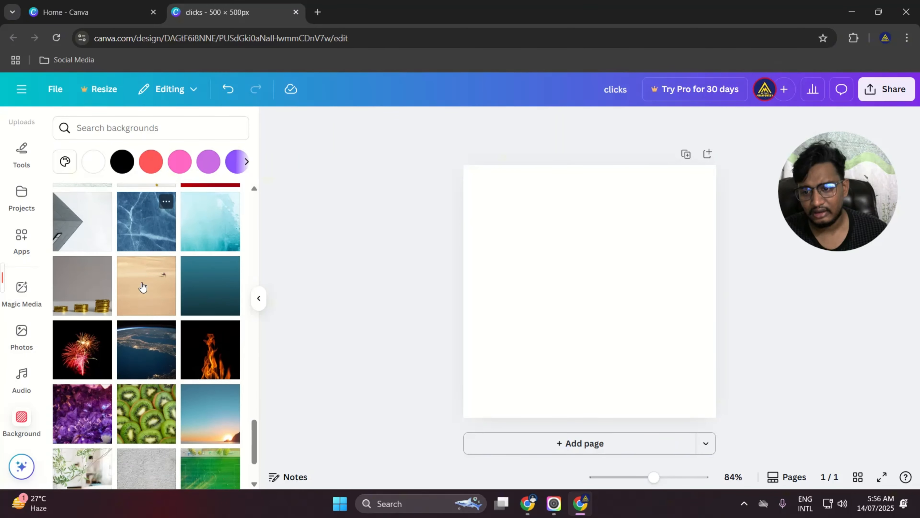
{"action": "scroll", "coordinate": [142, 286], "scroll_direction": "down", "scroll_amount": 5}
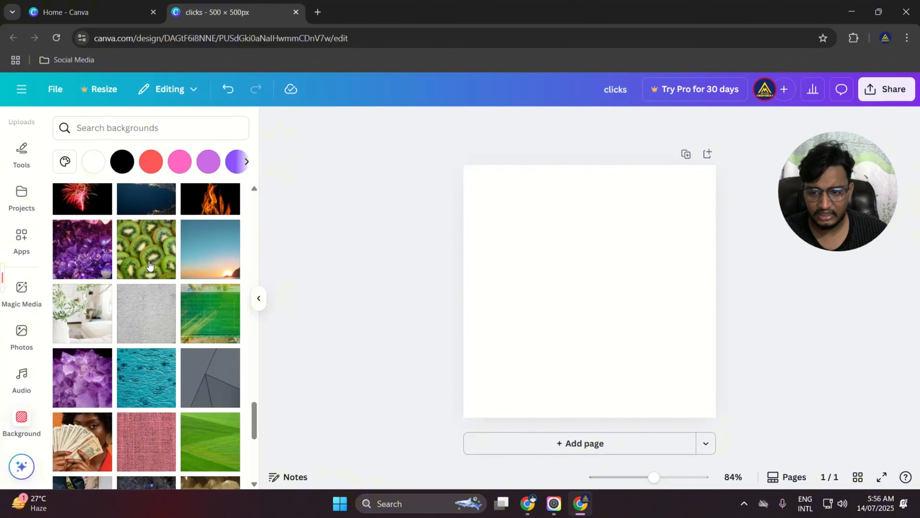
{"action": "scroll", "coordinate": [150, 266], "scroll_direction": "down", "scroll_amount": 10}
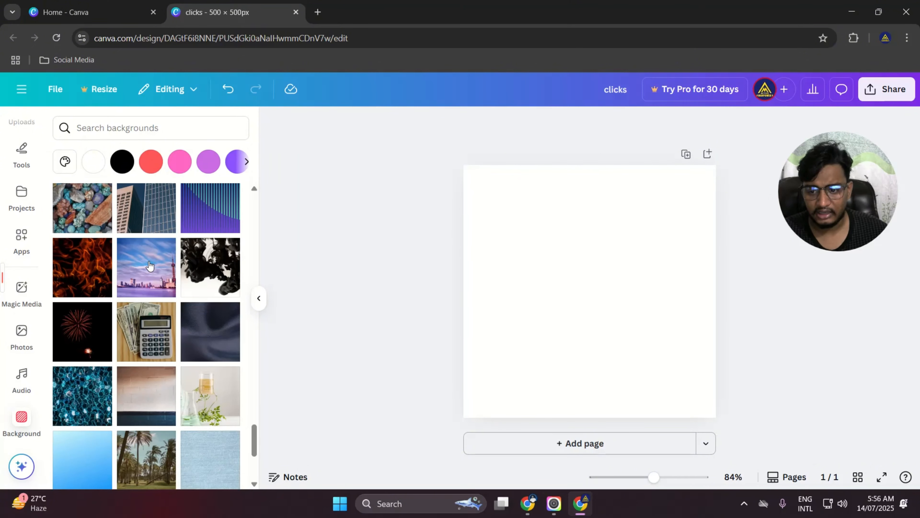
Try the light-to-dark blue gradient and the turquoise water photo as the page background.
{"action": "scroll", "coordinate": [150, 266], "scroll_direction": "down", "scroll_amount": 5}
{"action": "left_click_drag", "start_coordinate": [75, 289], "coordinate": [518, 223]}
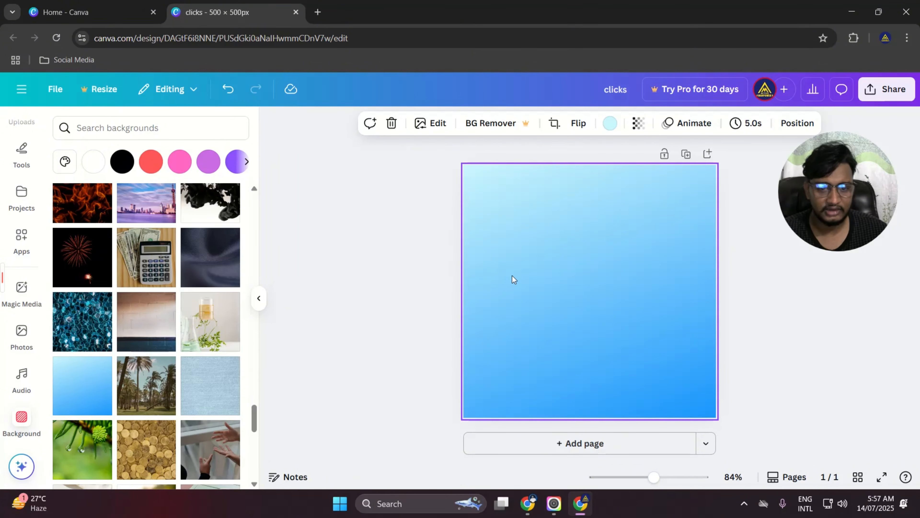
{"action": "scroll", "coordinate": [174, 351], "scroll_direction": "down", "scroll_amount": 5}
{"action": "scroll", "coordinate": [174, 350], "scroll_direction": "down", "scroll_amount": 5}
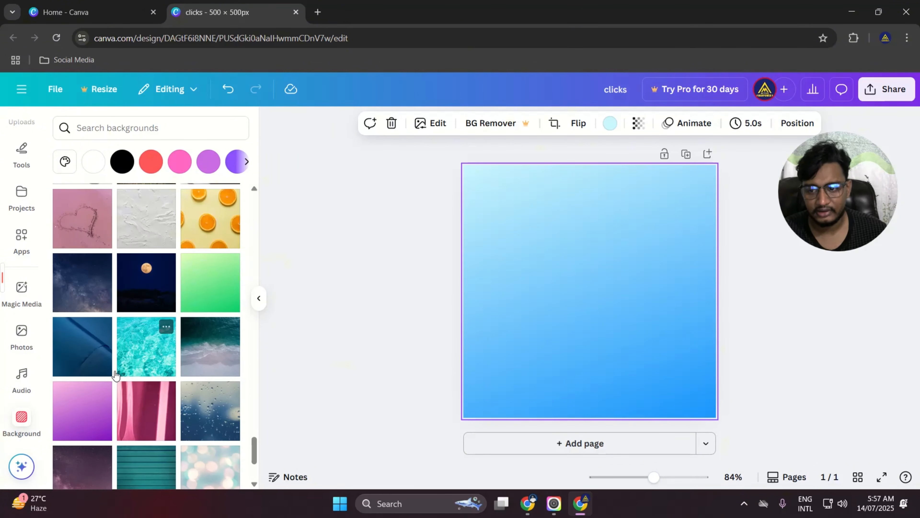
{"action": "left_click_drag", "start_coordinate": [136, 363], "coordinate": [509, 231]}
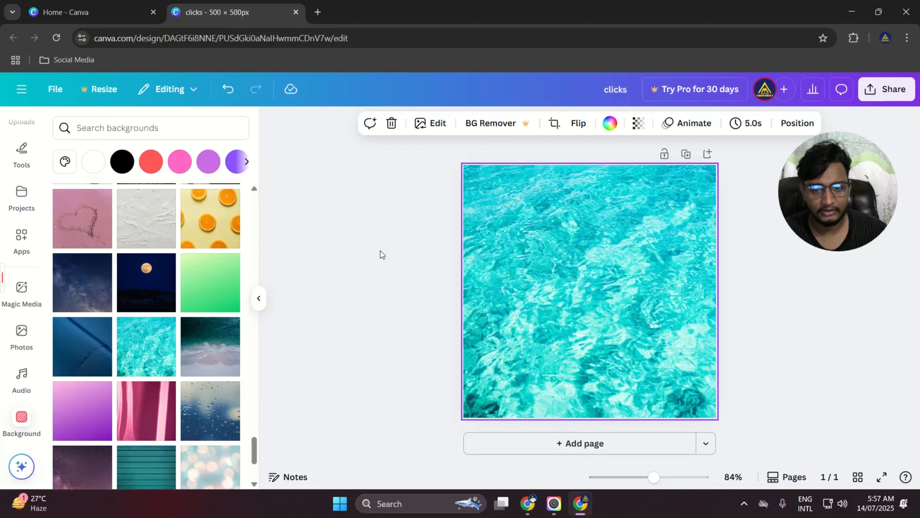
Try the starry Milky Way, aerial forest road and pebble stones photos as the page background.
{"action": "scroll", "coordinate": [176, 345], "scroll_direction": "down", "scroll_amount": 5}
{"action": "left_click_drag", "start_coordinate": [89, 320], "coordinate": [528, 227]}
{"action": "scroll", "coordinate": [163, 364], "scroll_direction": "down", "scroll_amount": 4}
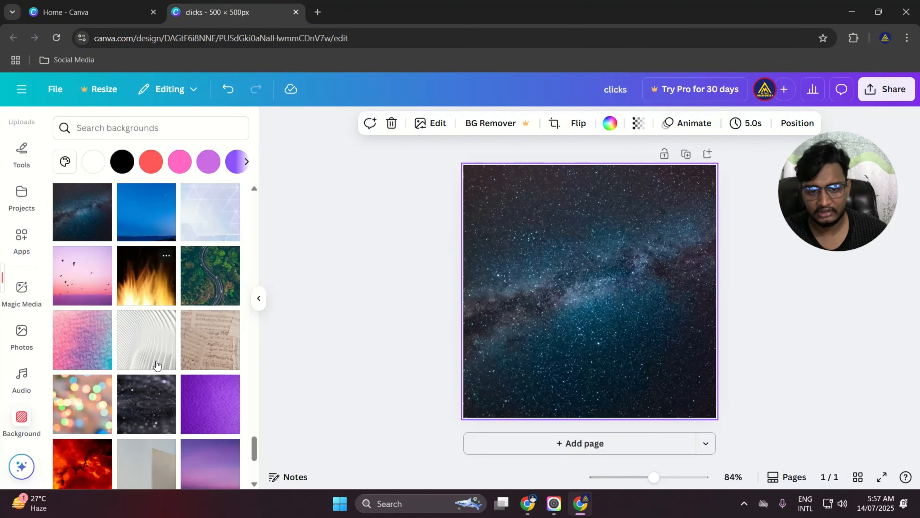
{"action": "left_click_drag", "start_coordinate": [195, 214], "coordinate": [501, 240]}
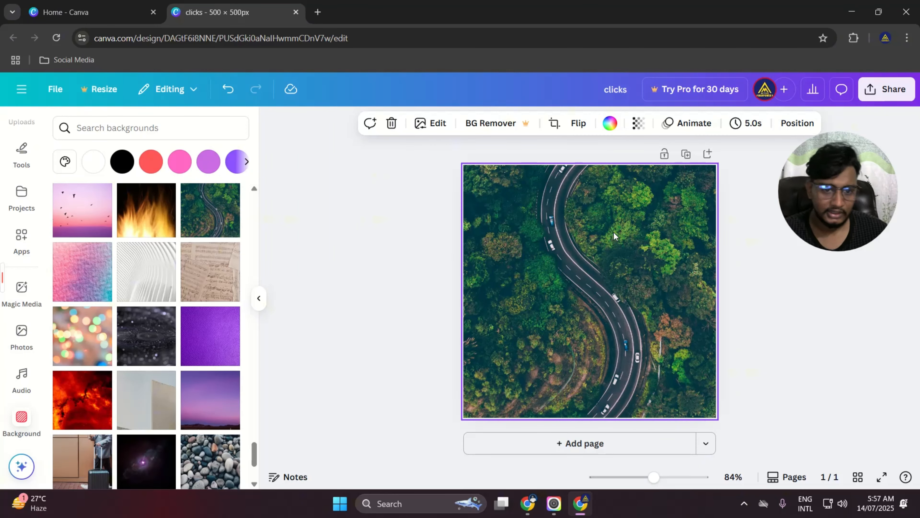
{"action": "scroll", "coordinate": [147, 336], "scroll_direction": "down", "scroll_amount": 3}
{"action": "left_click_drag", "start_coordinate": [210, 344], "coordinate": [526, 220]}
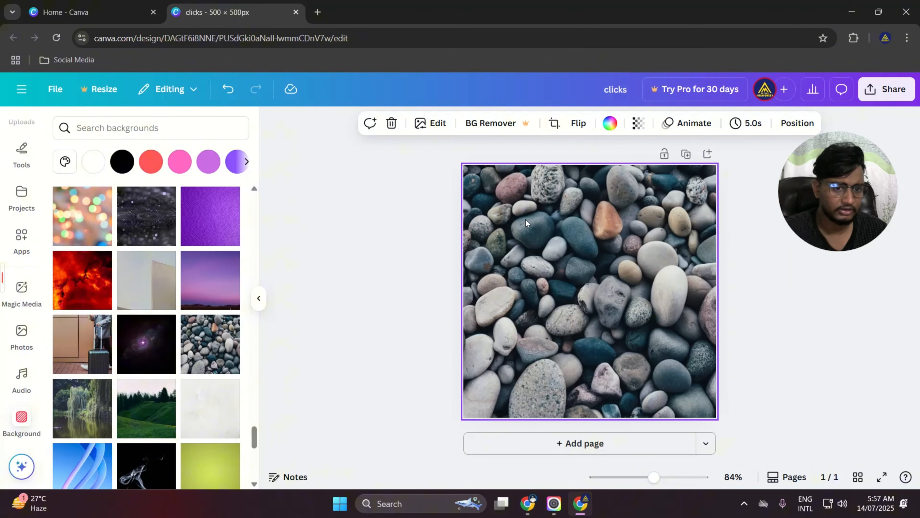
Detach the pebble stones image from the background and delete it from the page.
{"action": "left_click", "coordinate": [435, 231]}
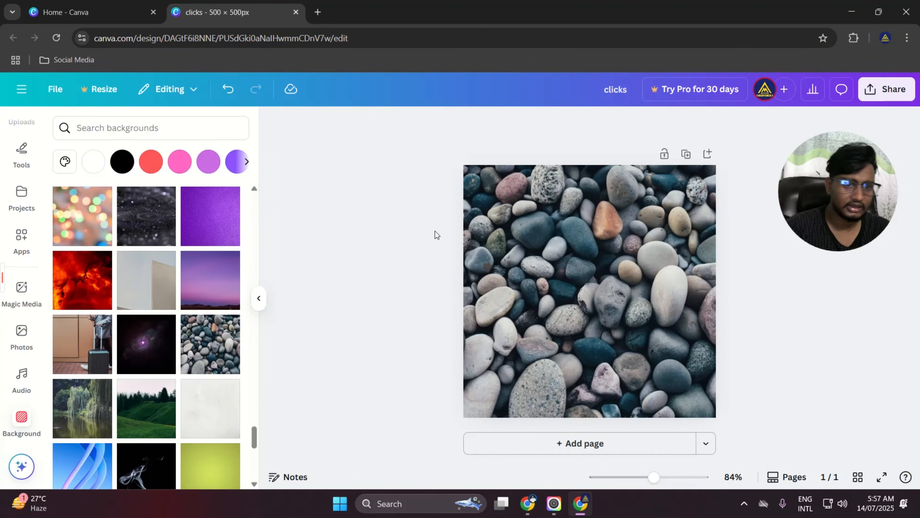
{"action": "left_click", "coordinate": [561, 255]}
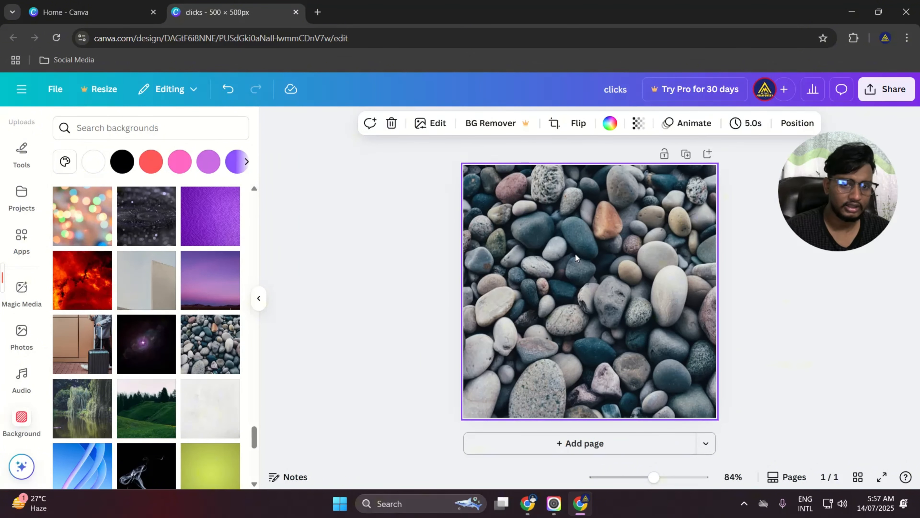
{"action": "right_click", "coordinate": [588, 284]}
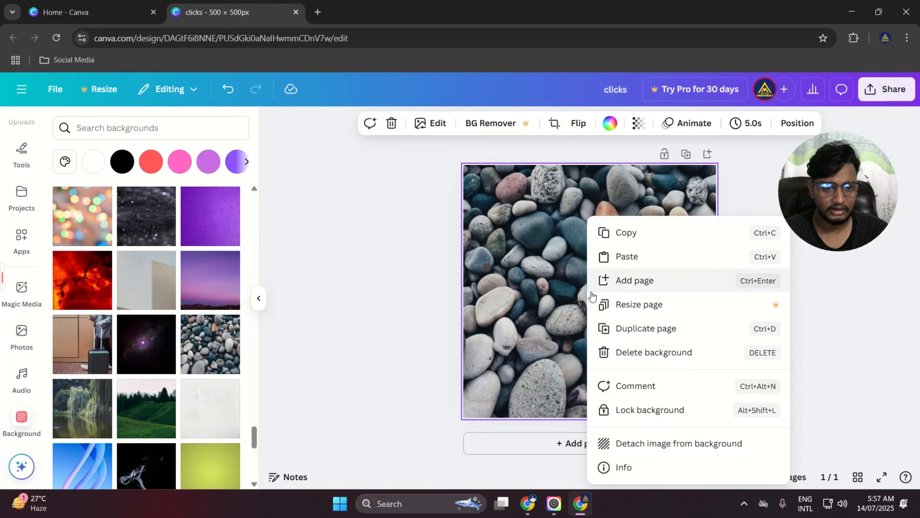
{"action": "left_click", "coordinate": [619, 443]}
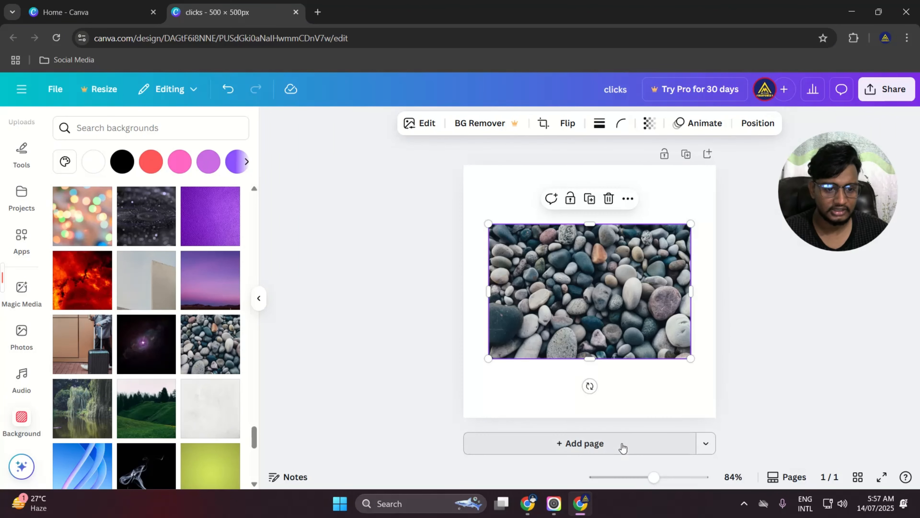
{"action": "left_click", "coordinate": [609, 199]}
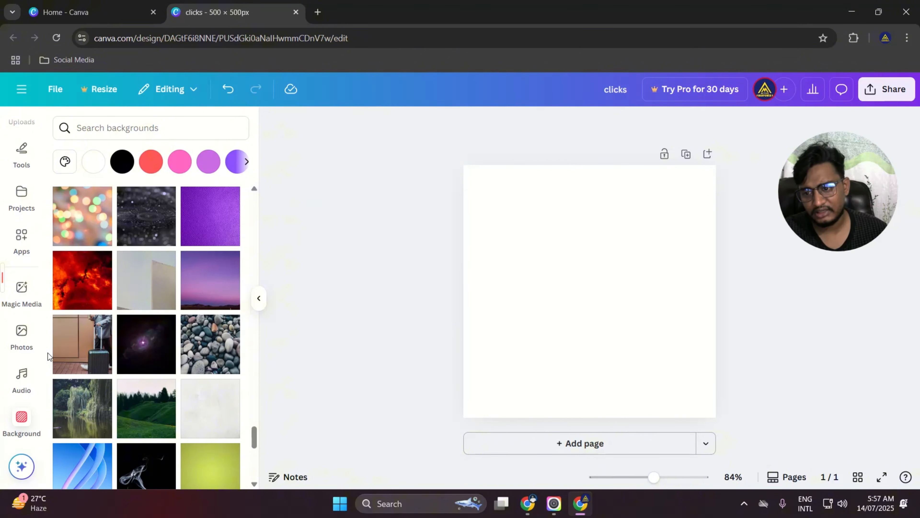
Search the design templates for "shop logo".
{"action": "scroll", "coordinate": [20, 406], "scroll_direction": "up", "scroll_amount": 4}
{"action": "scroll", "coordinate": [19, 406], "scroll_direction": "up", "scroll_amount": 1}
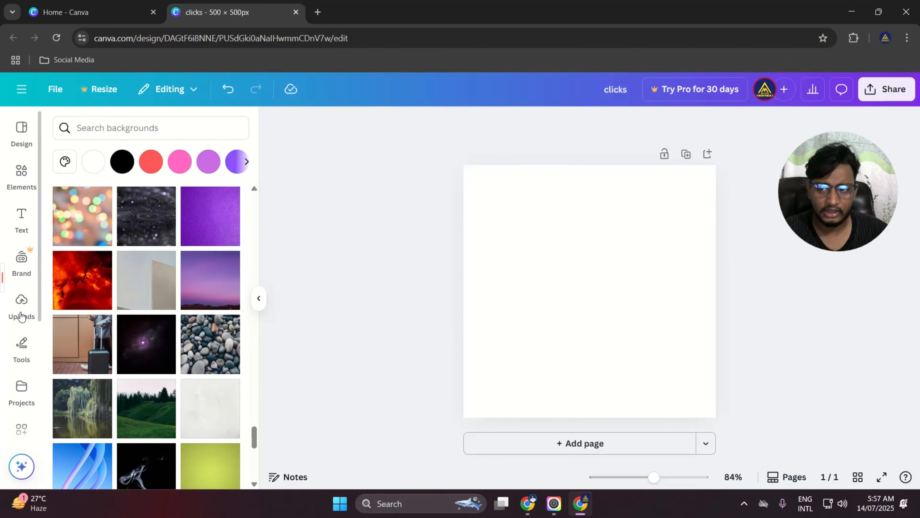
{"action": "mouse_move", "coordinate": [2, 288]}
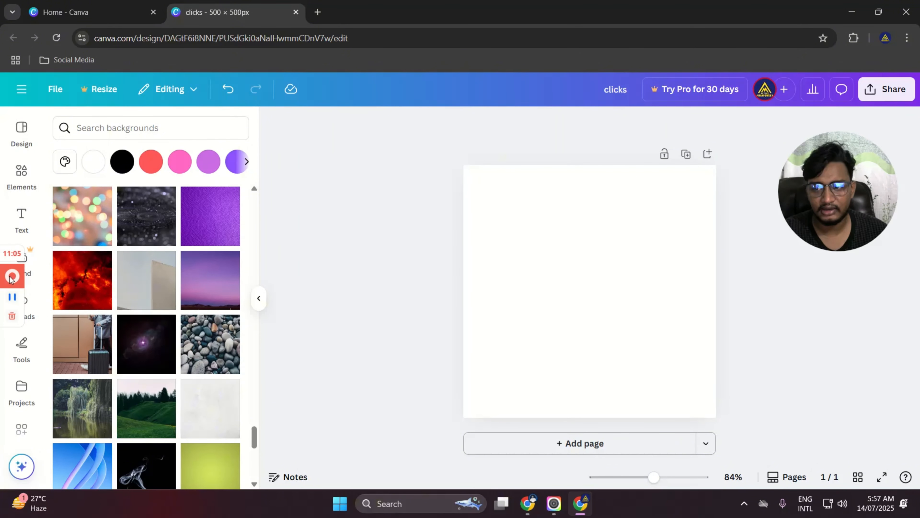
{"action": "left_click", "coordinate": [21, 131]}
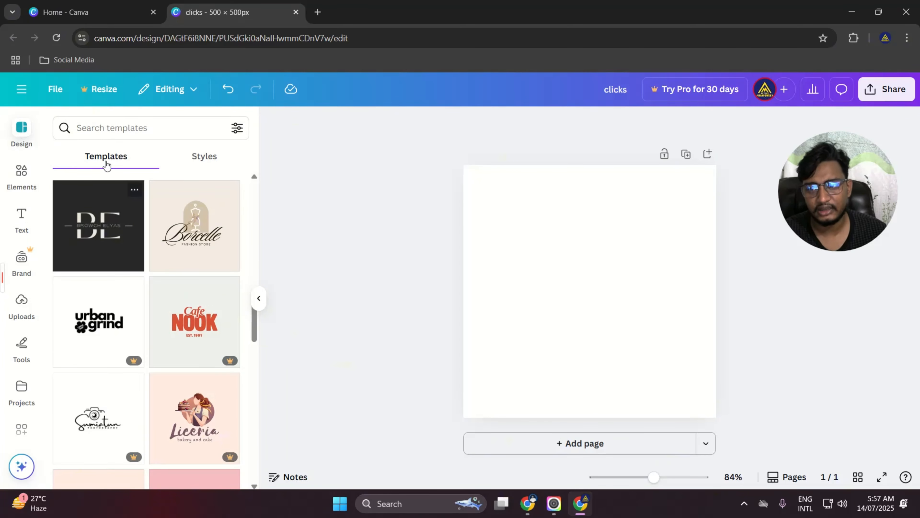
{"action": "left_click", "coordinate": [113, 131]}
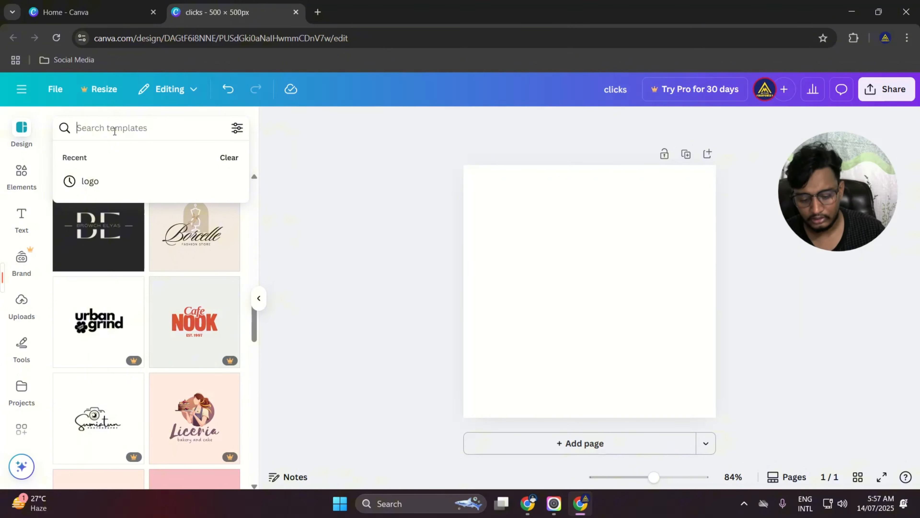
{"action": "type", "text": "logo"}
{"action": "key", "text": "BackSpace"}
{"action": "key", "text": "BackSpace"}
{"action": "key", "text": "BackSpace"}
{"action": "key", "text": "BackSpace"}
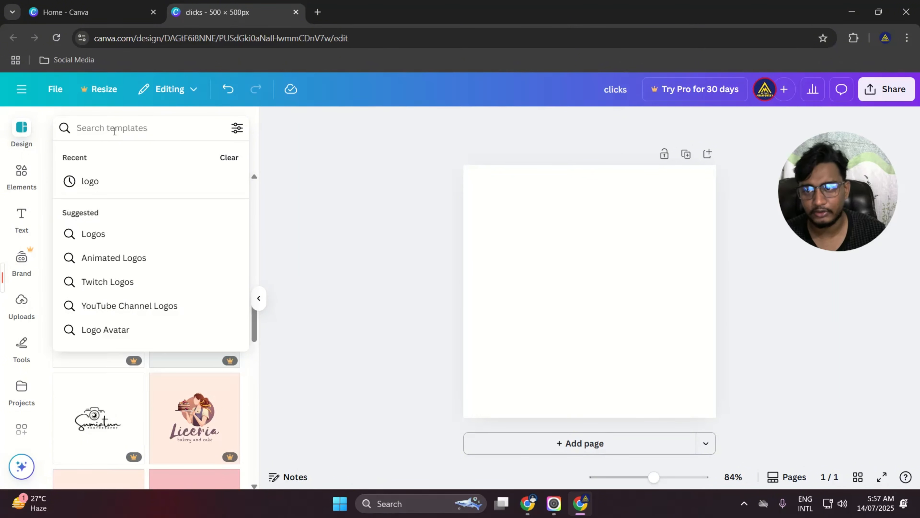
{"action": "type", "text": "shop"}
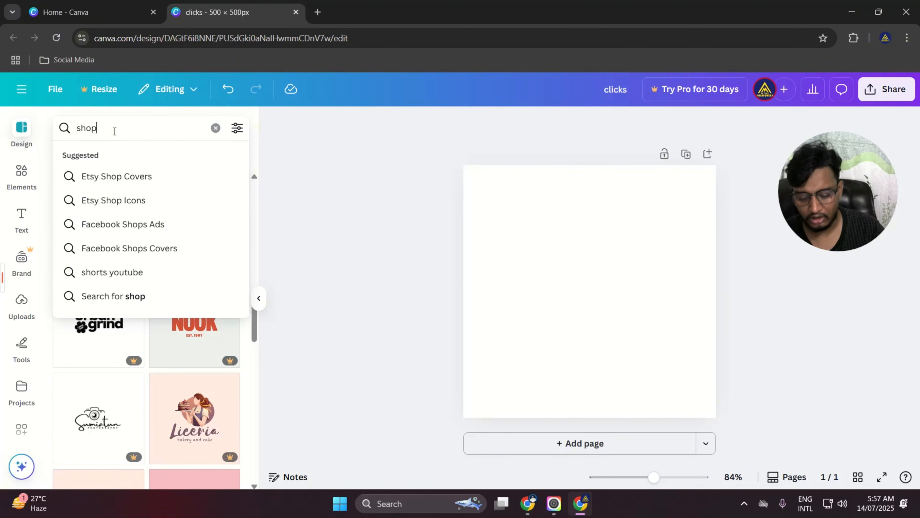
{"action": "type", "text": " lof"}
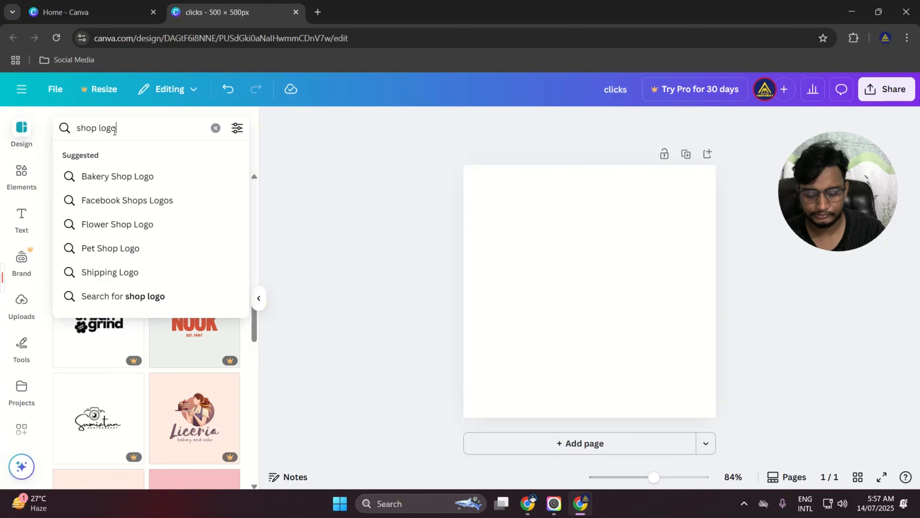
{"action": "type", "text": "o"}
{"action": "key", "text": "Return"}
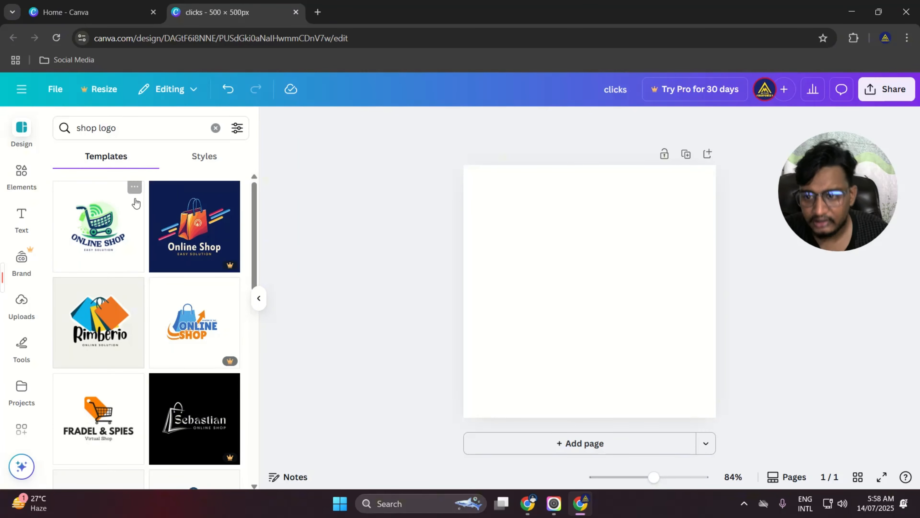
Browse the shop logo templates and apply the green and navy Online Shop cart template to the page.
{"action": "scroll", "coordinate": [114, 305], "scroll_direction": "down", "scroll_amount": 2}
{"action": "scroll", "coordinate": [122, 316], "scroll_direction": "down", "scroll_amount": 10}
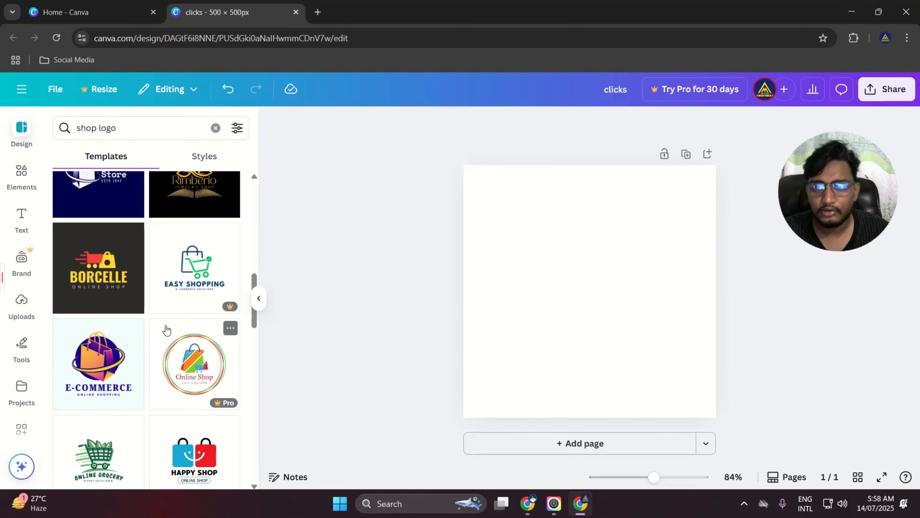
{"action": "scroll", "coordinate": [166, 326], "scroll_direction": "up", "scroll_amount": 10}
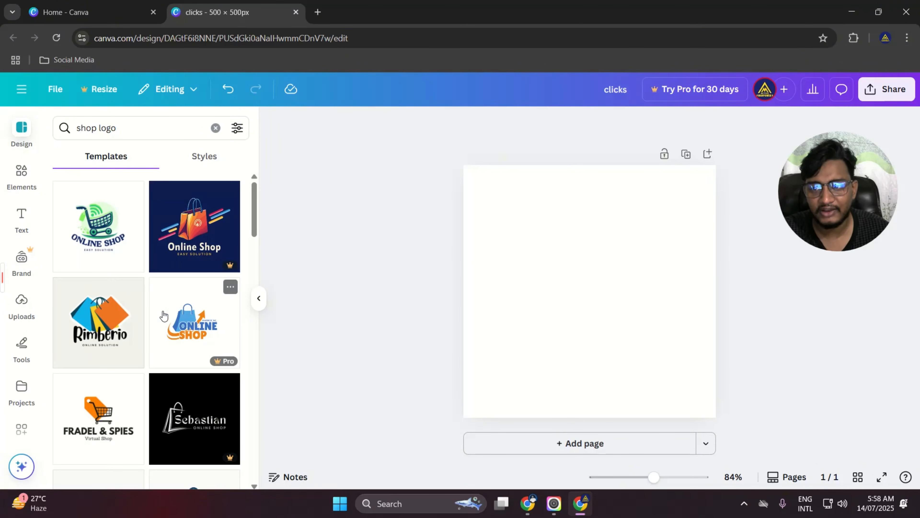
{"action": "left_click_drag", "start_coordinate": [94, 228], "coordinate": [526, 242]}
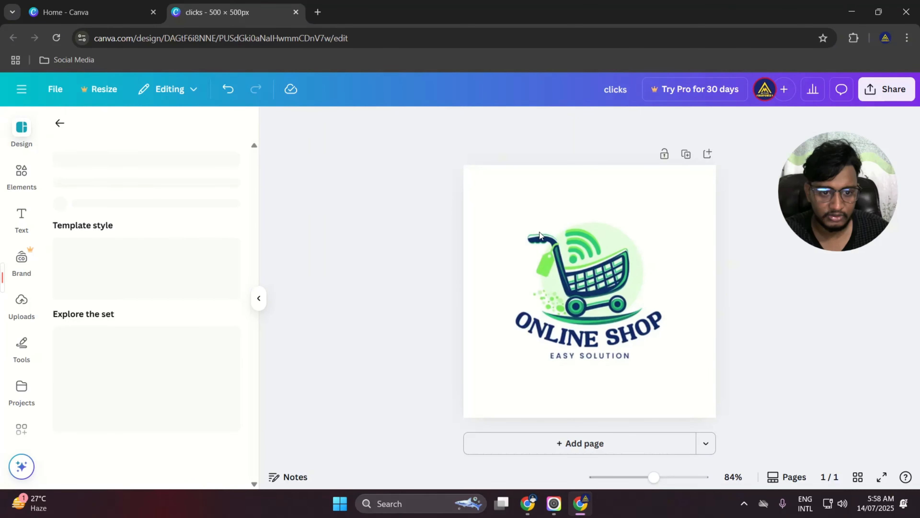
Recolour the cart graphic, changing its navy to red, its medium green to white and its light green to the document's navy.
{"action": "scroll", "coordinate": [171, 384], "scroll_direction": "down", "scroll_amount": 2}
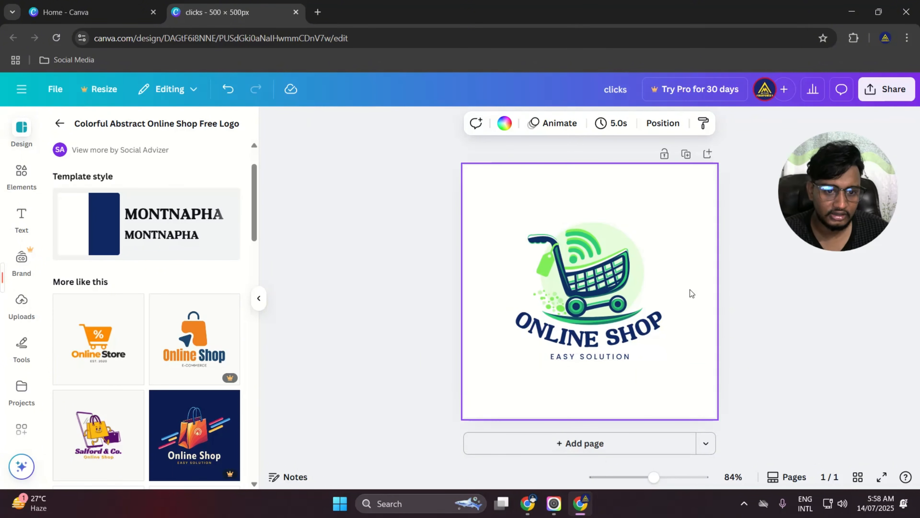
{"action": "scroll", "coordinate": [169, 388], "scroll_direction": "down", "scroll_amount": 4}
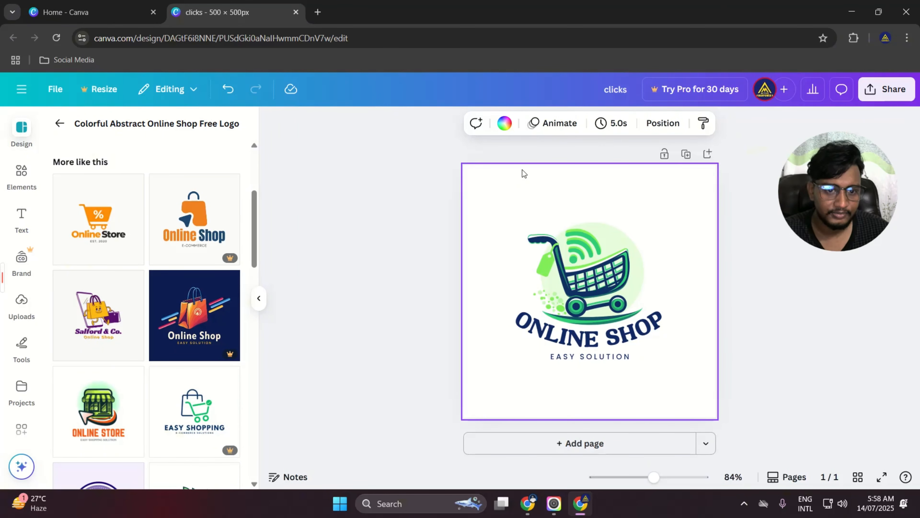
{"action": "left_click", "coordinate": [574, 265]}
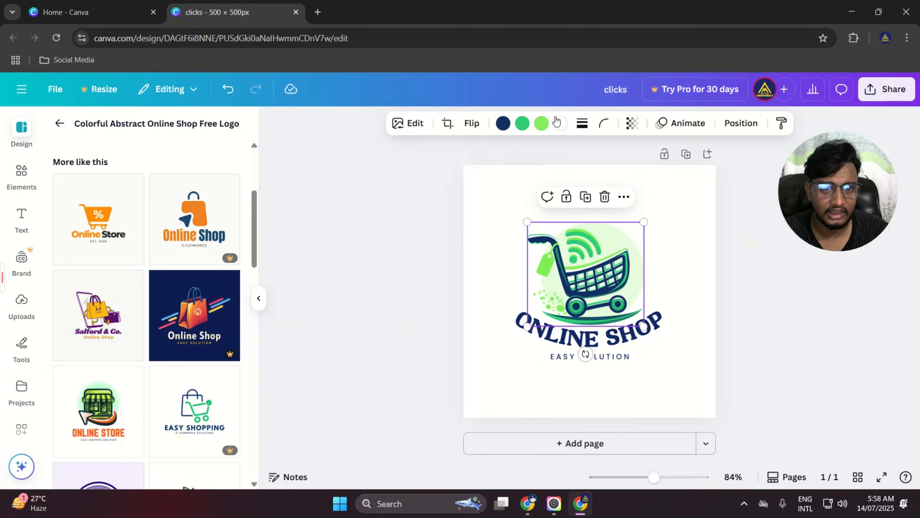
{"action": "left_click", "coordinate": [504, 124]}
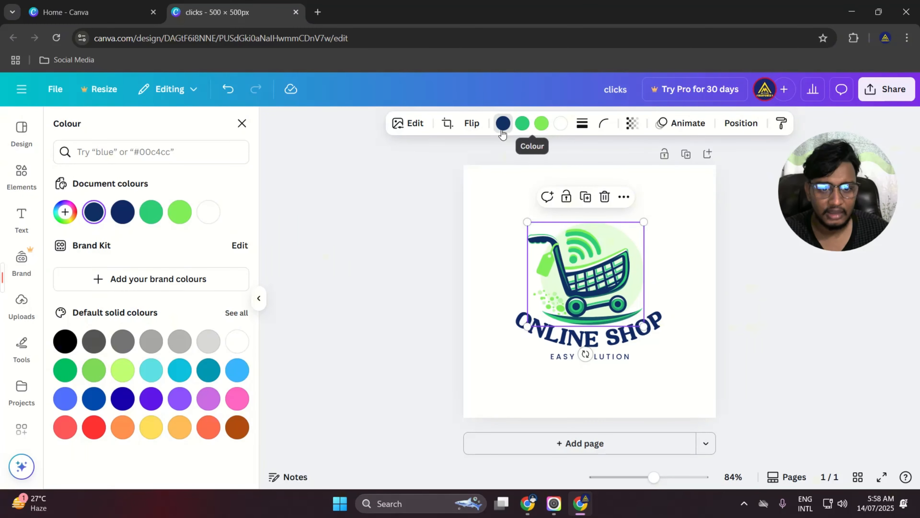
{"action": "left_click", "coordinate": [93, 426]}
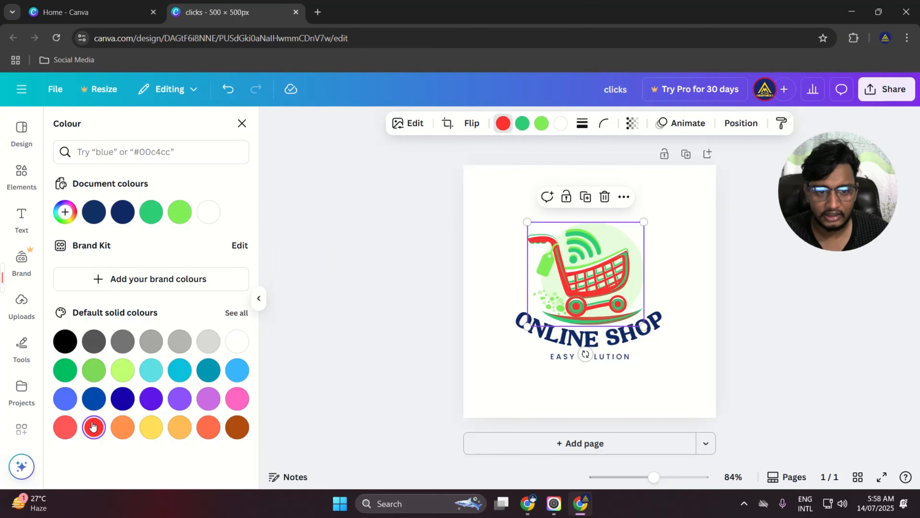
{"action": "left_click", "coordinate": [522, 124]}
{"action": "left_click", "coordinate": [235, 347]}
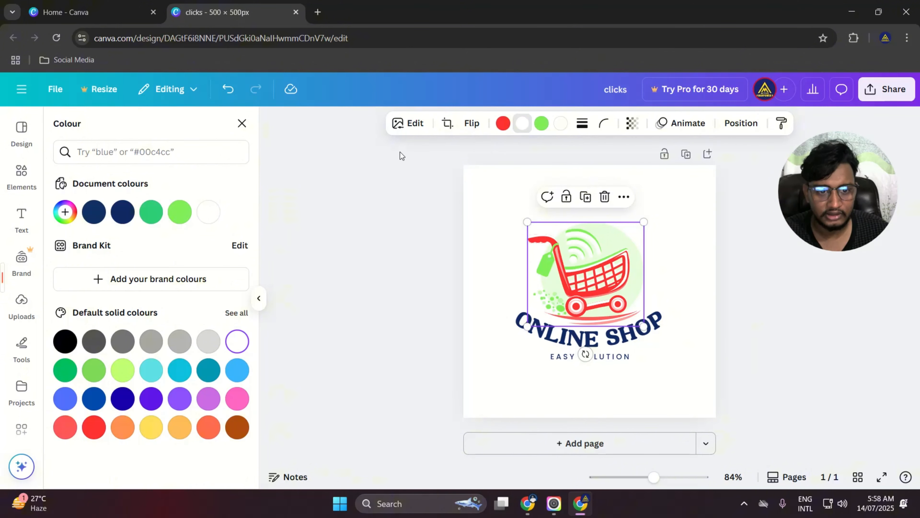
{"action": "left_click", "coordinate": [541, 124]}
{"action": "left_click", "coordinate": [123, 212]}
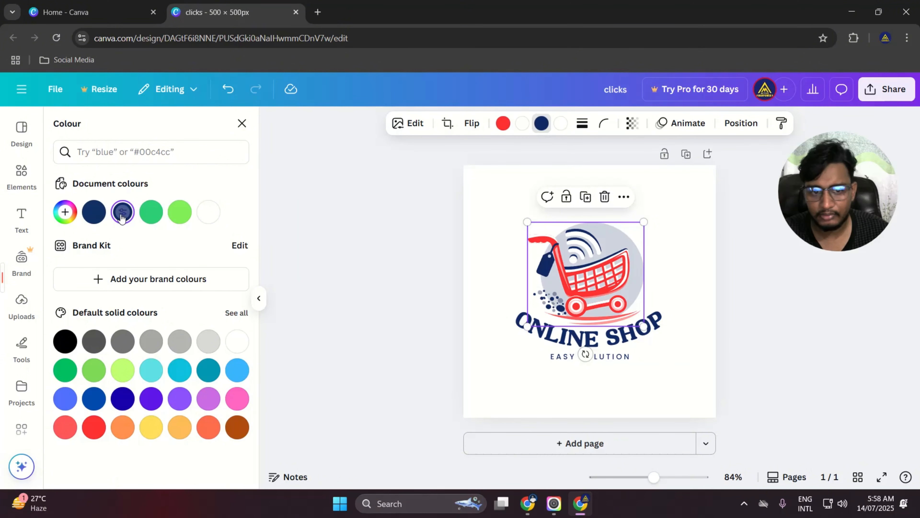
Try red and brown for the cart graphic's white details, settle on black, and deselect the artwork.
{"action": "left_click", "coordinate": [558, 125]}
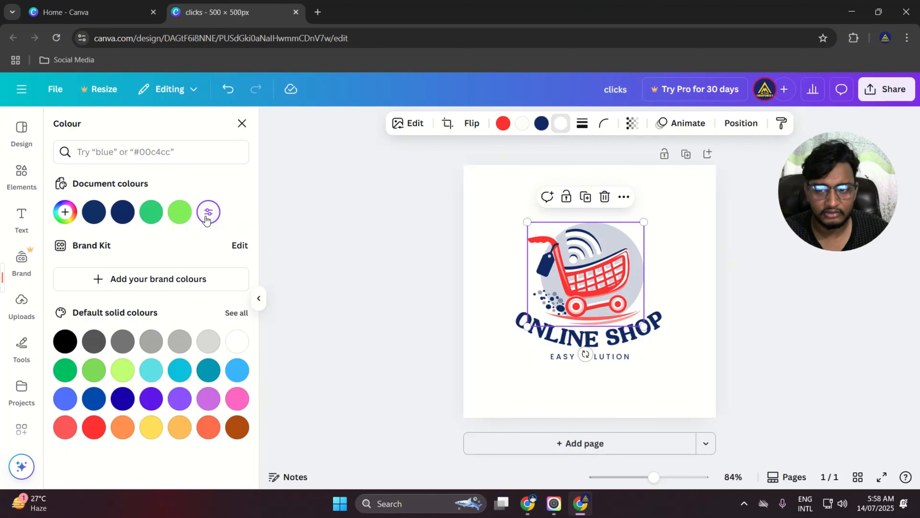
{"action": "left_click", "coordinate": [94, 427]}
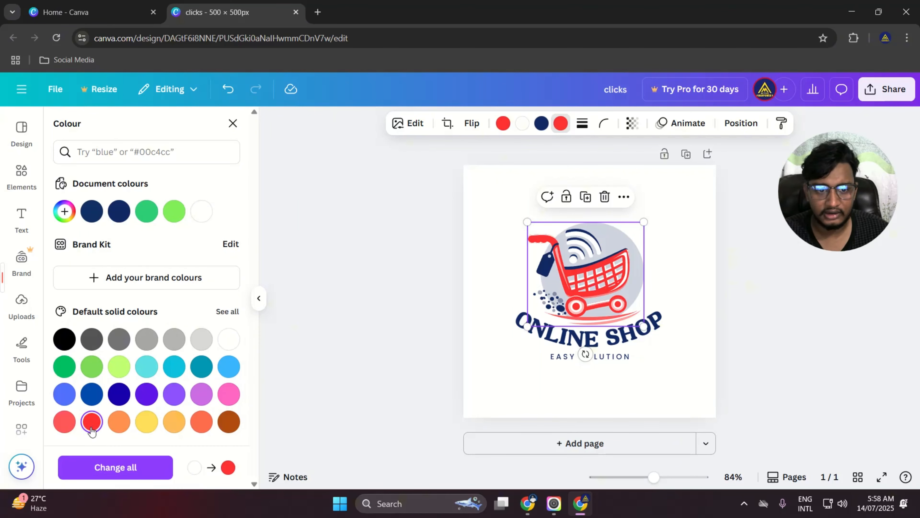
{"action": "left_click", "coordinate": [227, 424]}
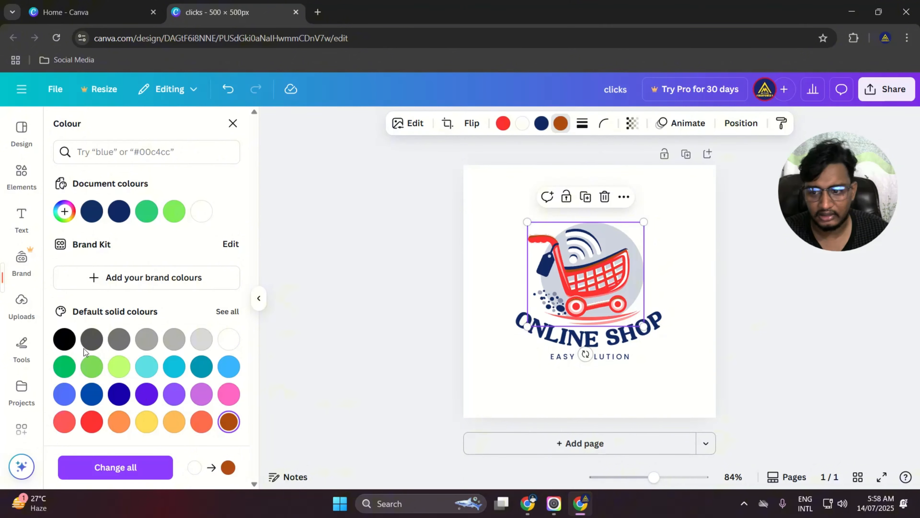
{"action": "left_click", "coordinate": [71, 341]}
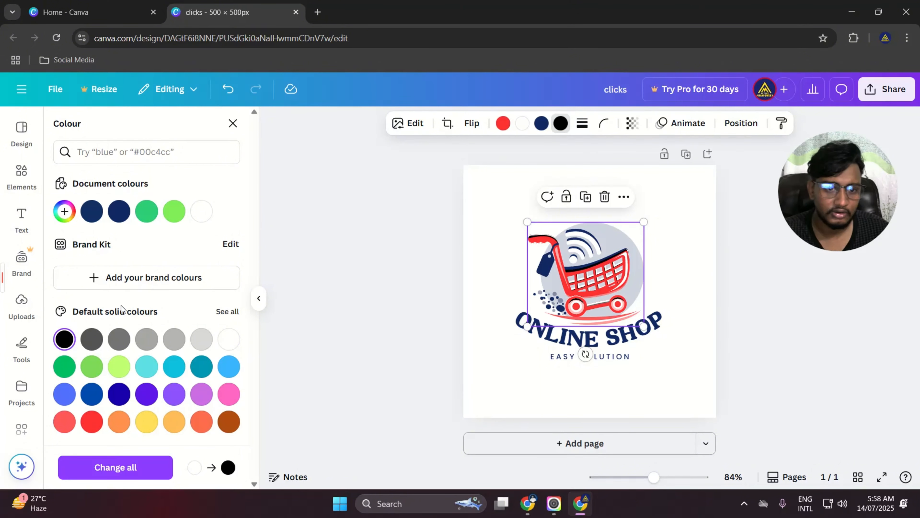
{"action": "left_click", "coordinate": [520, 328]}
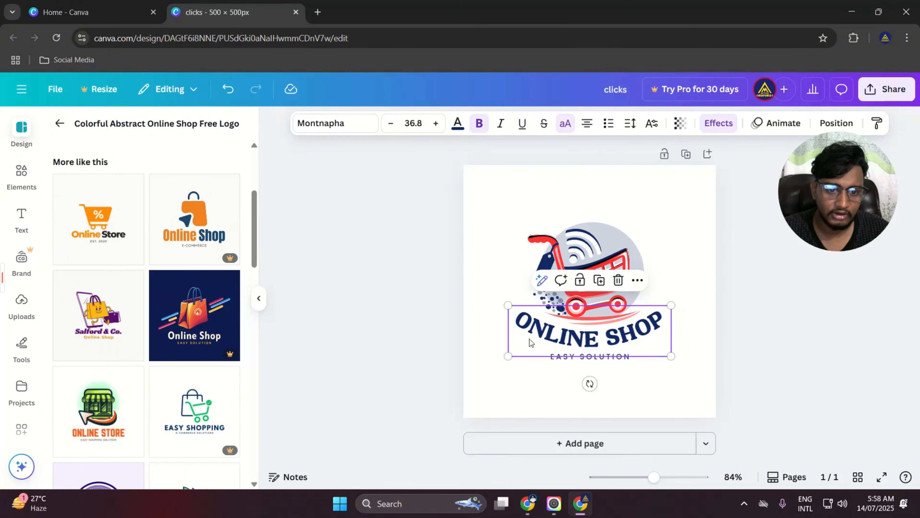
{"action": "left_click", "coordinate": [670, 224]}
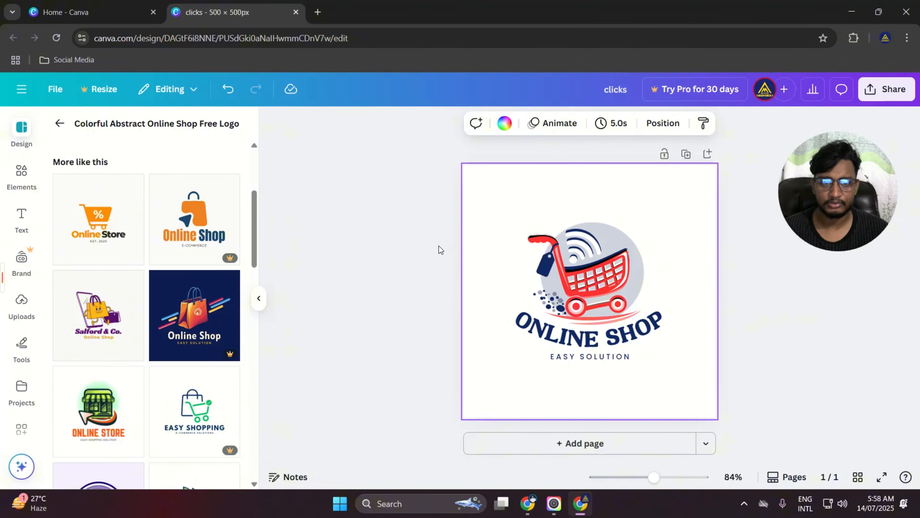
Replace the curved ONLINE SHOP headline below the cart with "GOOGLE SHOP BD".
{"action": "scroll", "coordinate": [436, 237], "scroll_direction": "up", "scroll_amount": 2}
{"action": "scroll", "coordinate": [436, 238], "scroll_direction": "down", "scroll_amount": 4}
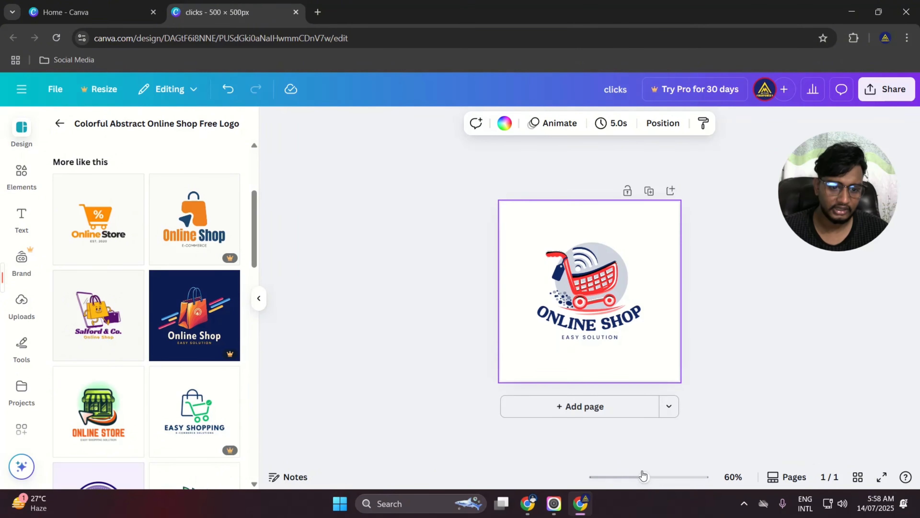
{"action": "mouse_move", "coordinate": [641, 486]}
{"action": "left_mouse_down"}
{"action": "mouse_move", "coordinate": [707, 478]}
{"action": "mouse_move", "coordinate": [644, 477]}
{"action": "left_mouse_up"}
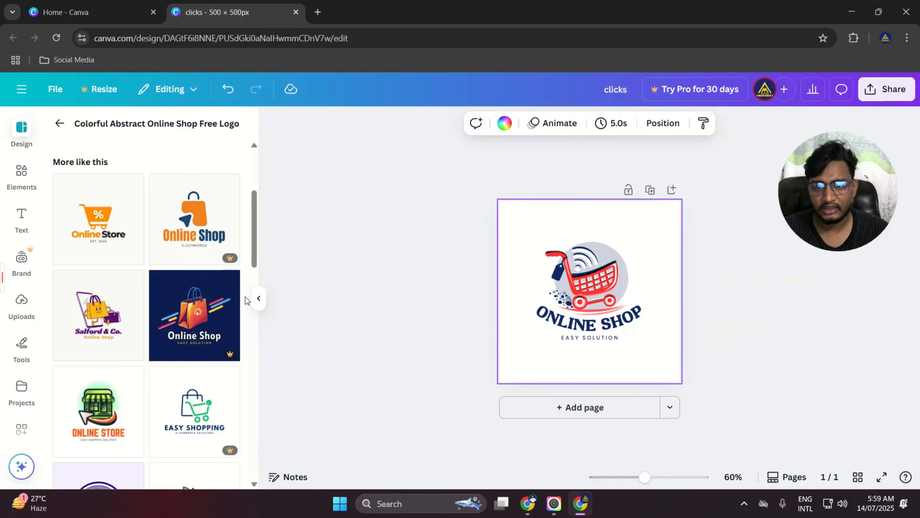
{"action": "left_click", "coordinate": [261, 302]}
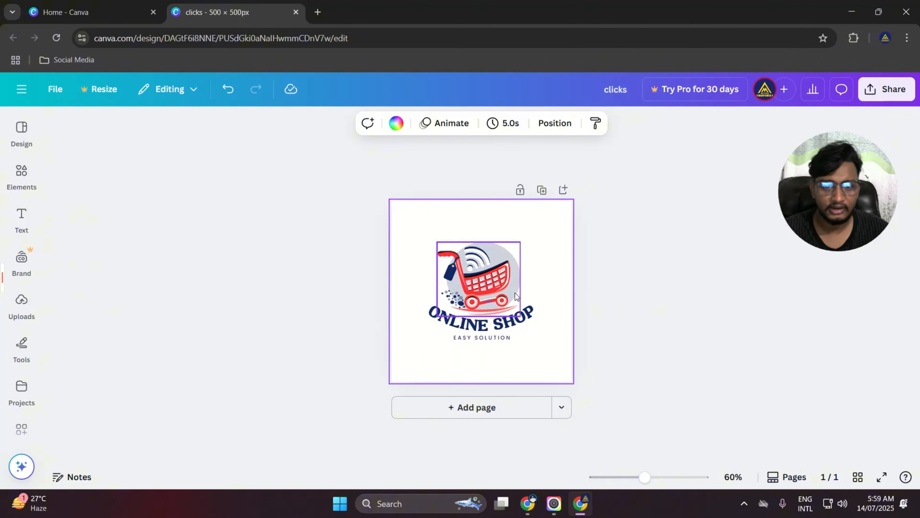
{"action": "left_click_drag", "start_coordinate": [645, 477], "coordinate": [664, 478]}
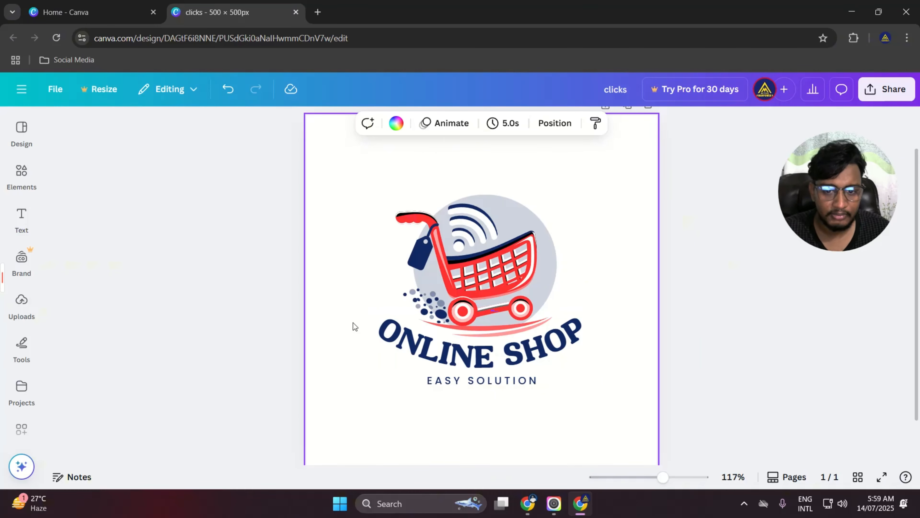
{"action": "left_click", "coordinate": [416, 349]}
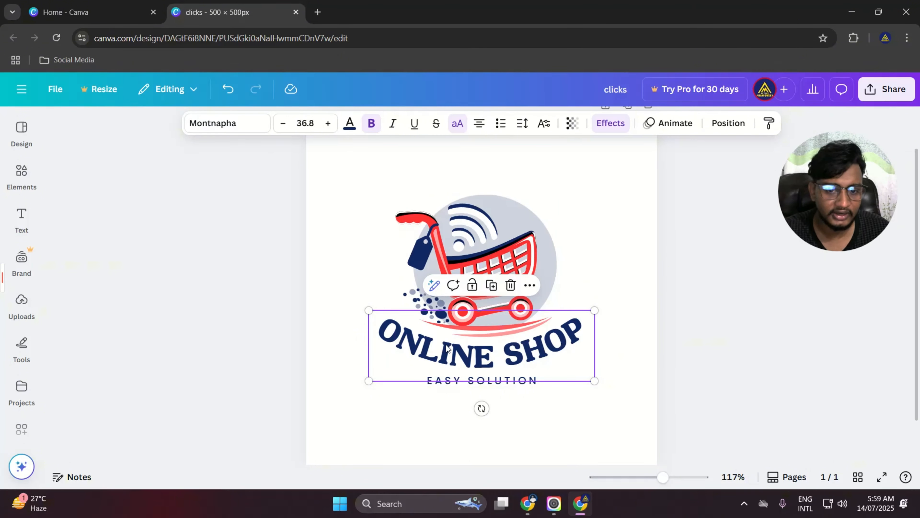
{"action": "double_click", "coordinate": [549, 347]}
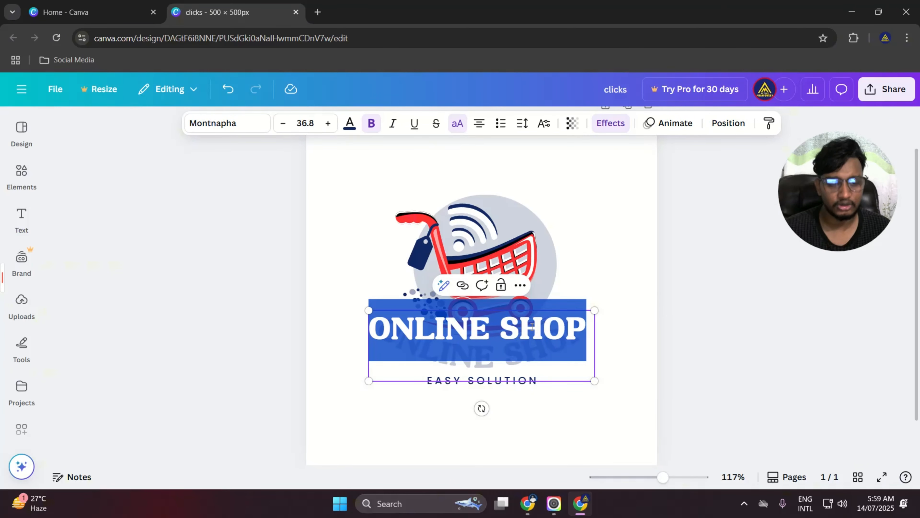
{"action": "key", "text": "BackSpace"}
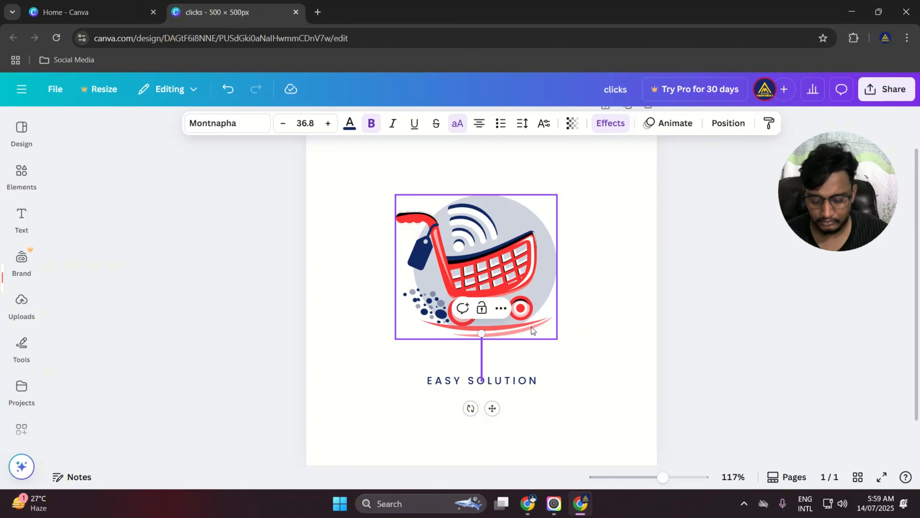
{"action": "type", "text": "GOOGLE"}
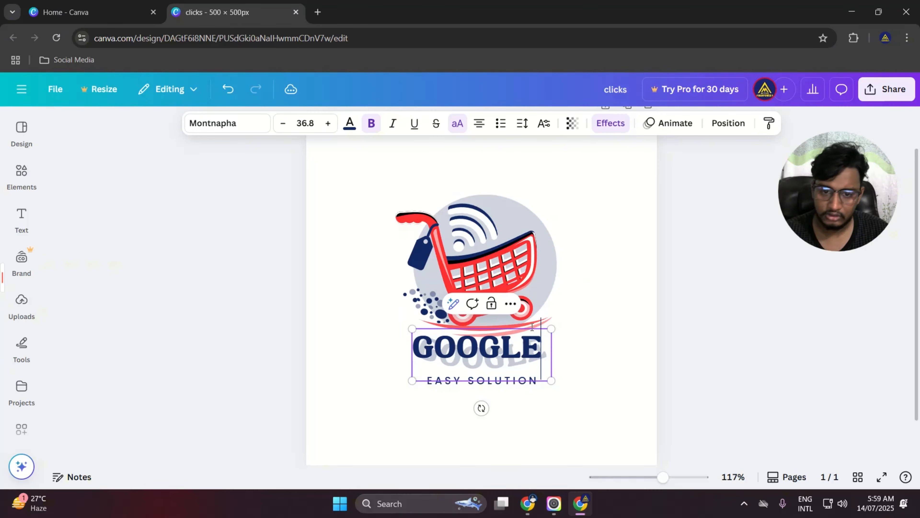
{"action": "type", "text": " SH"}
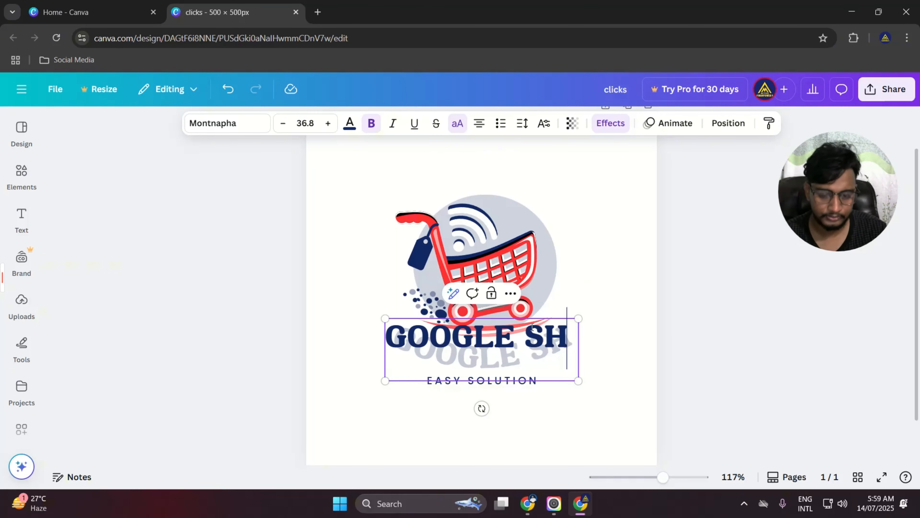
{"action": "type", "text": "OP BD"}
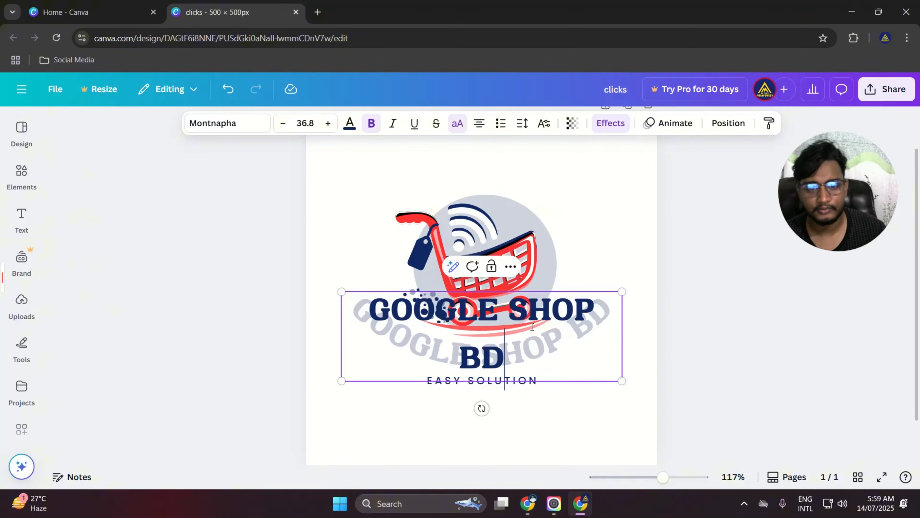
{"action": "left_click", "coordinate": [688, 313]}
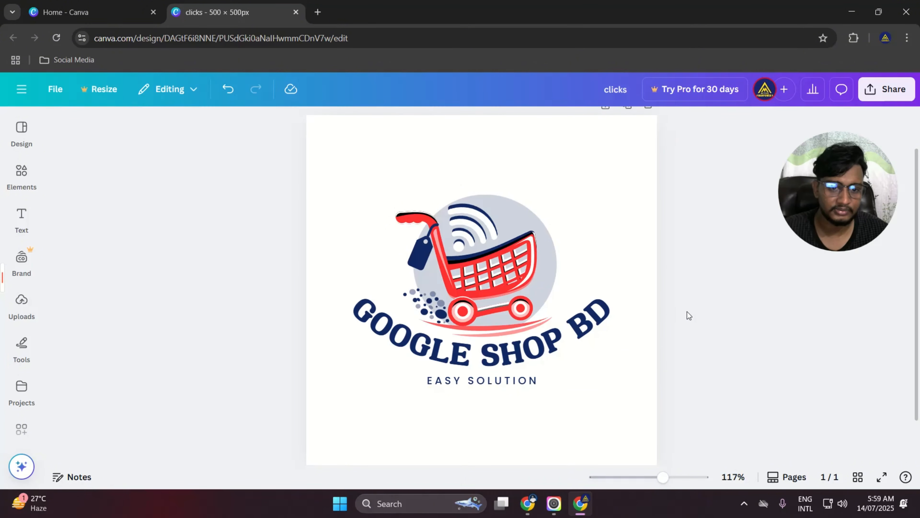
Delete "BD" from the end of the curved headline so that it reads "GOOGLE SHOP".
{"action": "double_click", "coordinate": [578, 337]}
{"action": "key", "text": "Right"}
{"action": "key", "text": "Right"}
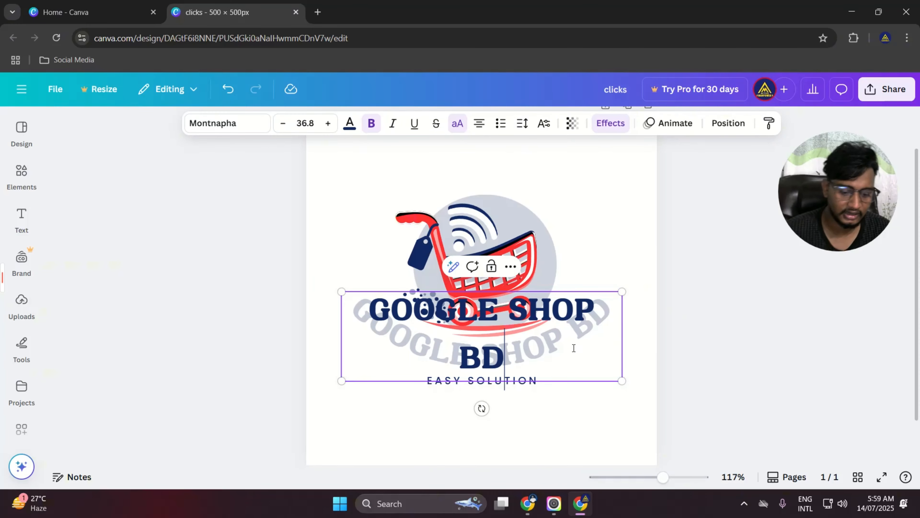
{"action": "key", "text": "BackSpace"}
{"action": "key", "text": "BackSpace"}
{"action": "key", "text": "BackSpace"}
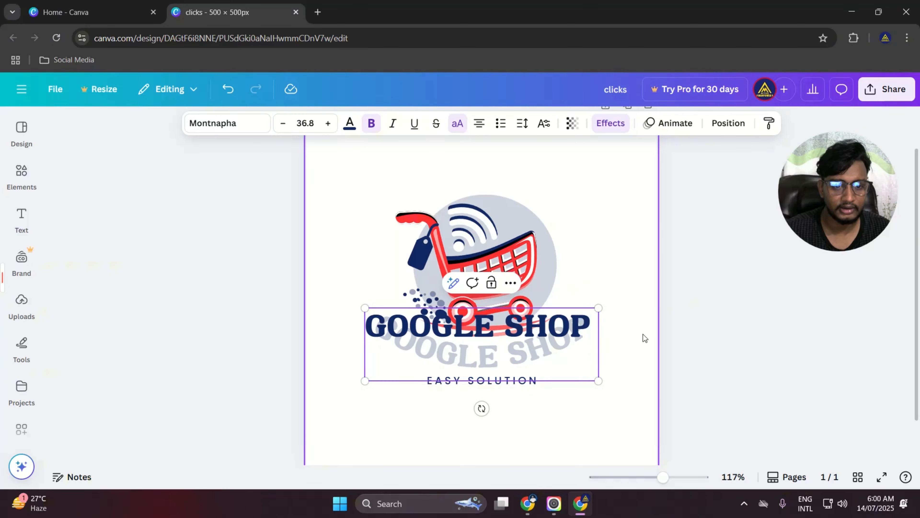
{"action": "left_click", "coordinate": [644, 332]}
{"action": "double_click", "coordinate": [538, 343]}
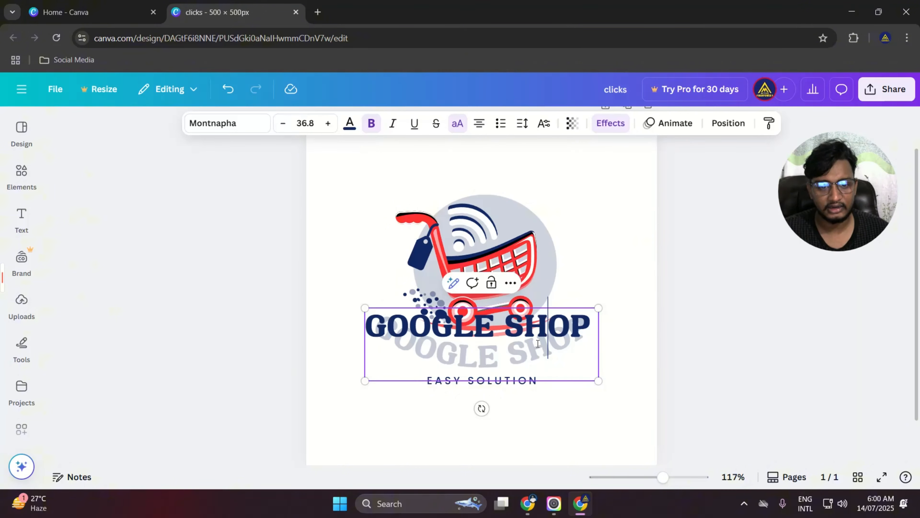
{"action": "key", "text": "ctrl+a"}
{"action": "key", "text": "Escape"}
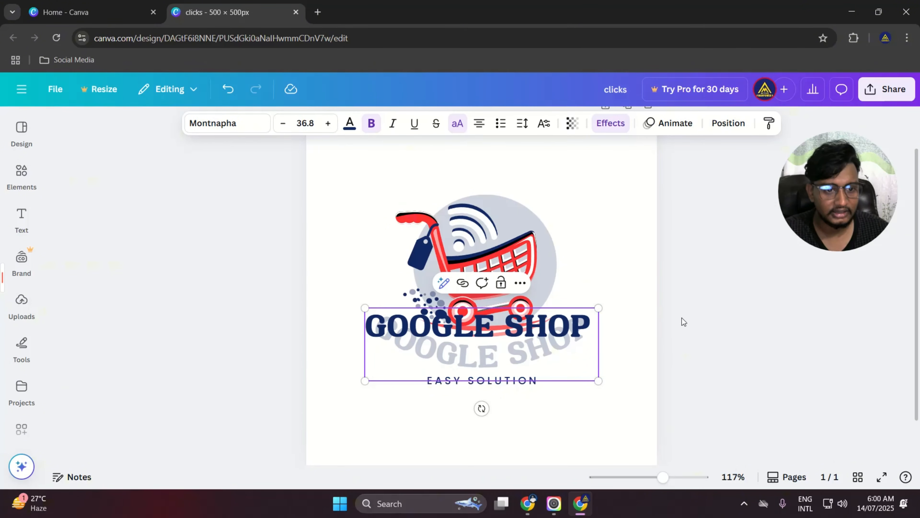
{"action": "left_click", "coordinate": [719, 302]}
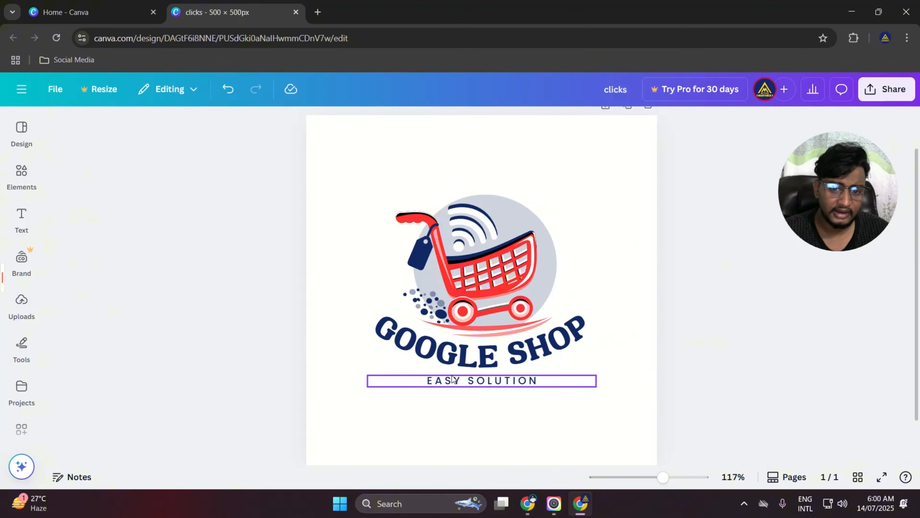
Set the text colour of the curved GOOGLE SHOP headline to the document's white.
{"action": "left_click", "coordinate": [445, 381]}
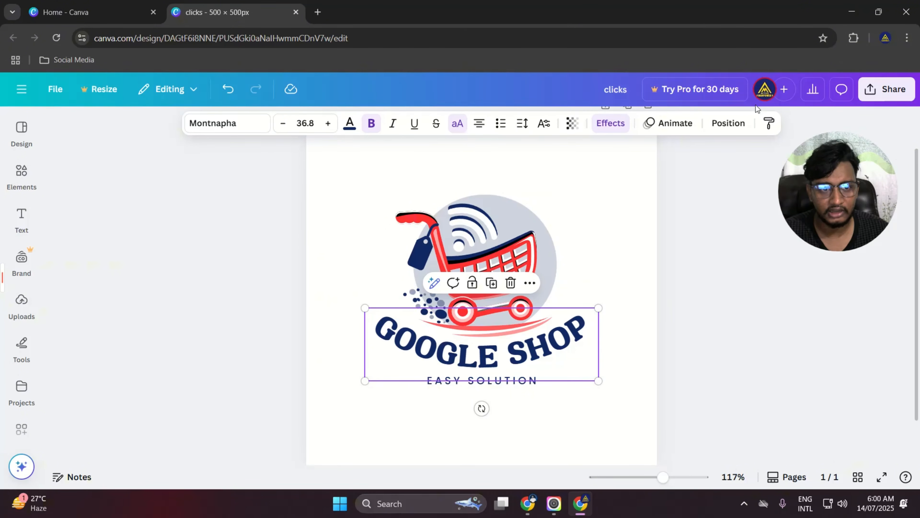
{"action": "left_click", "coordinate": [350, 123]}
{"action": "left_click", "coordinate": [175, 244]}
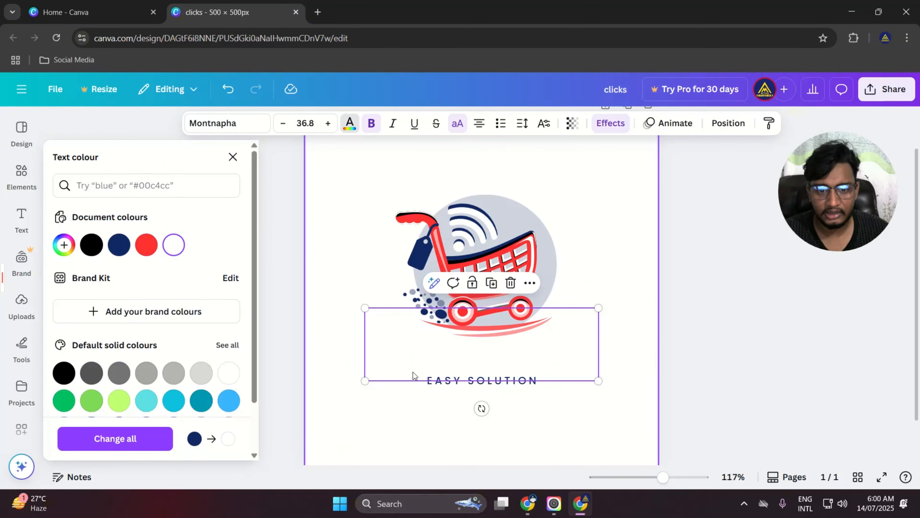
{"action": "left_click", "coordinate": [595, 428]}
Replace the word EASY in the tagline below the cart with "ONLINE" so that it reads "ONLINE SOLUTION".
{"action": "double_click", "coordinate": [483, 379]}
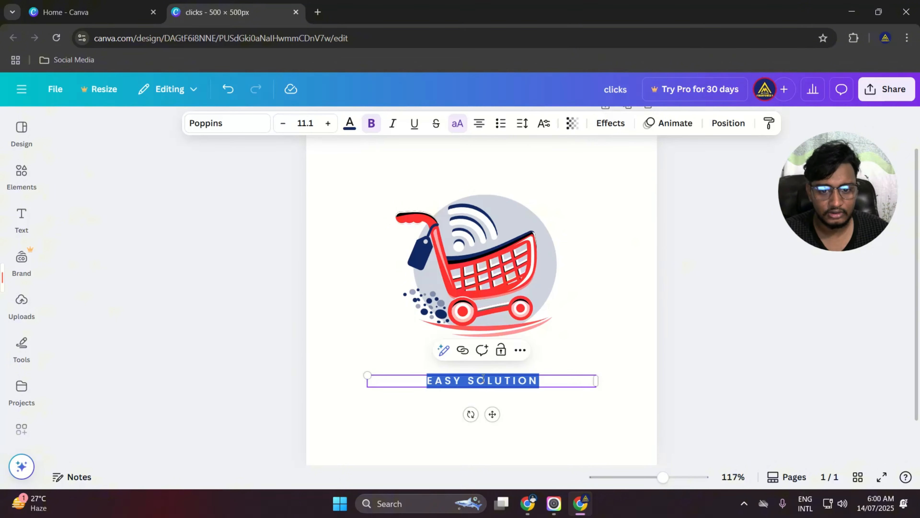
{"action": "left_click", "coordinate": [466, 380]}
{"action": "key", "text": "BackSpace"}
{"action": "key", "text": "BackSpace"}
{"action": "key", "text": "BackSpace"}
{"action": "key", "text": "BackSpace"}
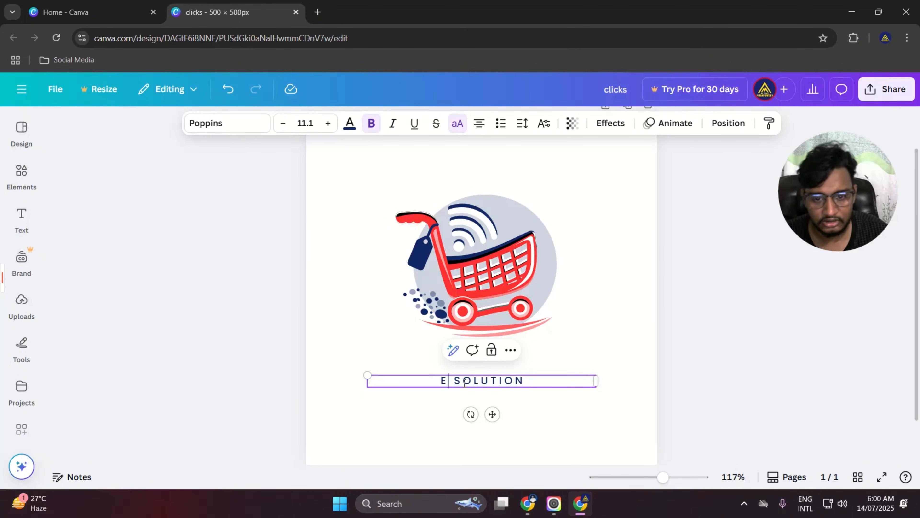
{"action": "type", "text": "ONLINE"}
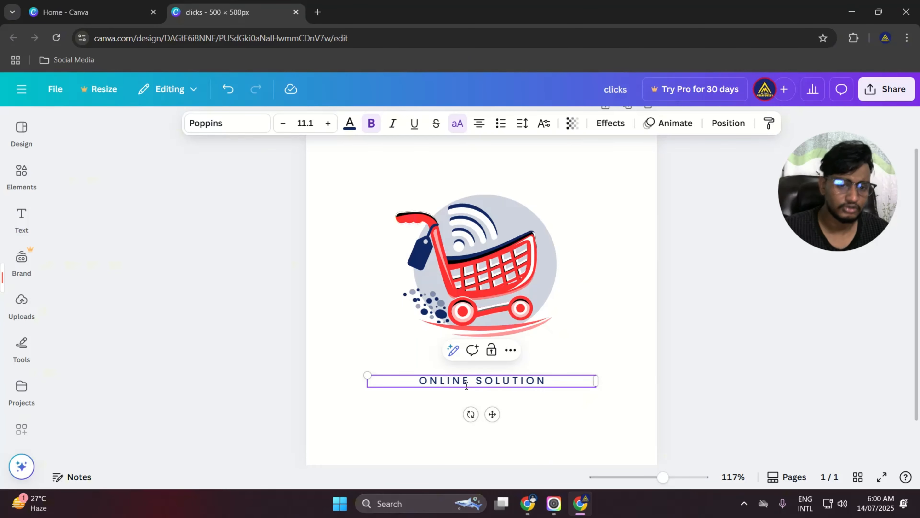
{"action": "left_click", "coordinate": [542, 403]}
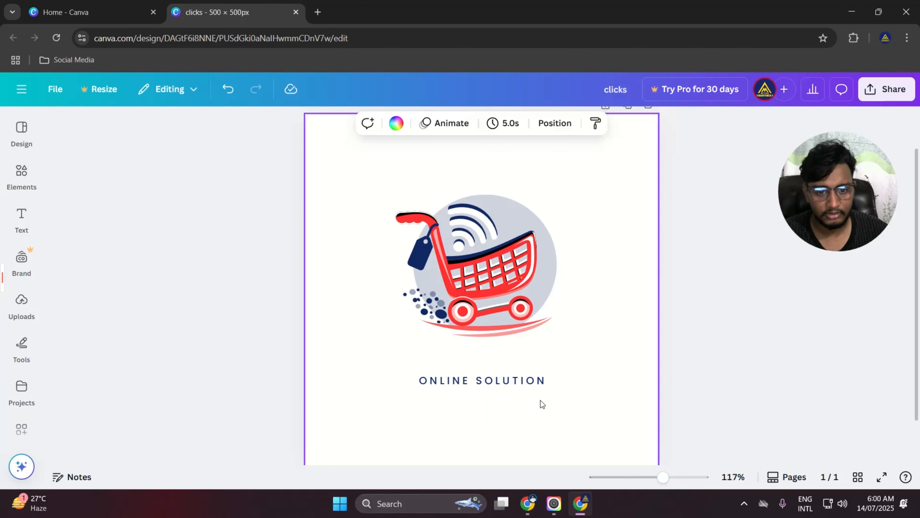
Set the text colour of the ONLINE SOLUTION tagline below the cart to the document's white.
{"action": "left_click", "coordinate": [496, 387]}
{"action": "left_click", "coordinate": [350, 123]}
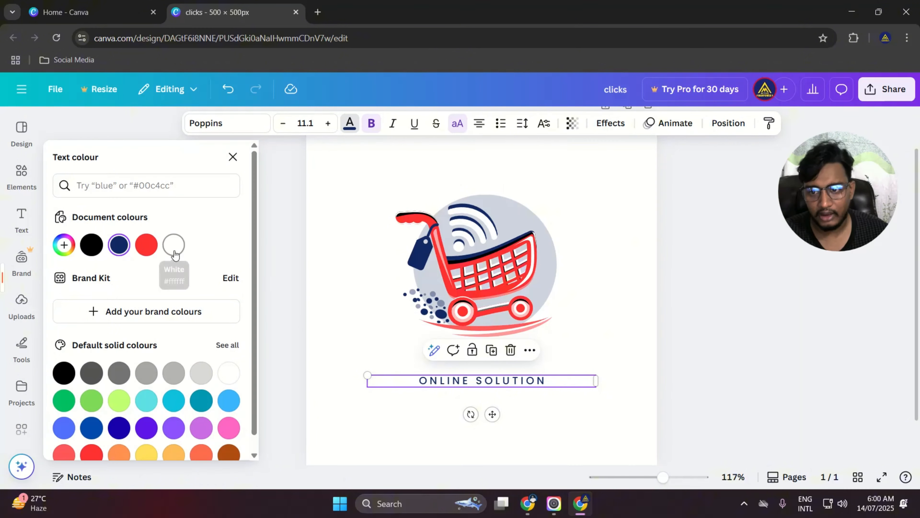
{"action": "left_click", "coordinate": [174, 245]}
{"action": "left_click", "coordinate": [574, 423]}
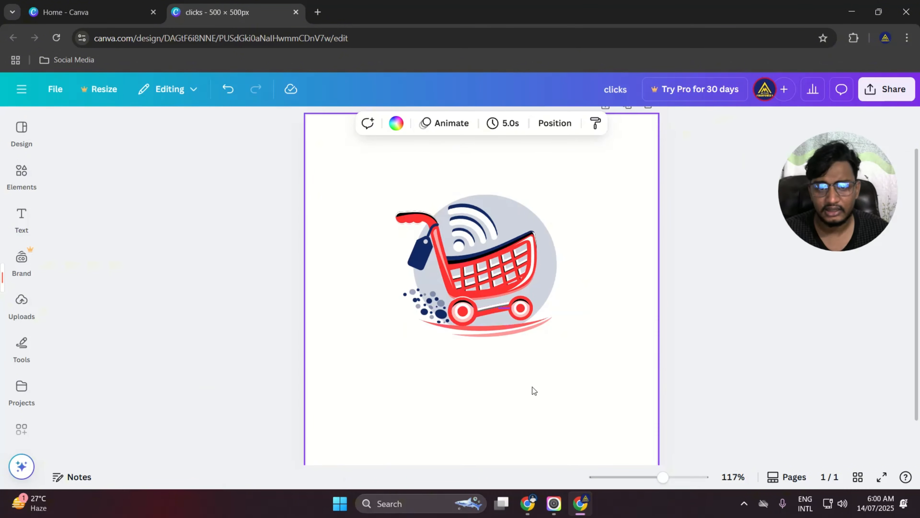
{"action": "scroll", "coordinate": [551, 330], "scroll_direction": "up", "scroll_amount": 2}
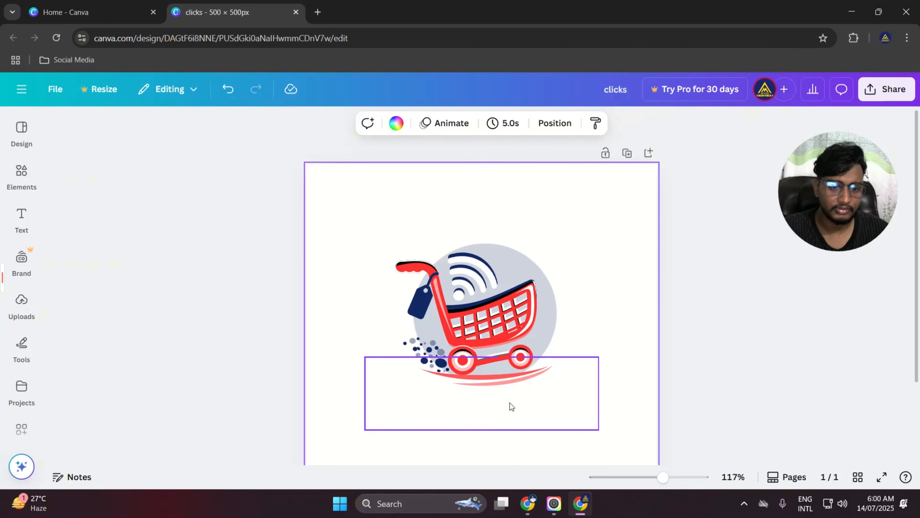
{"action": "left_click", "coordinate": [778, 320]}
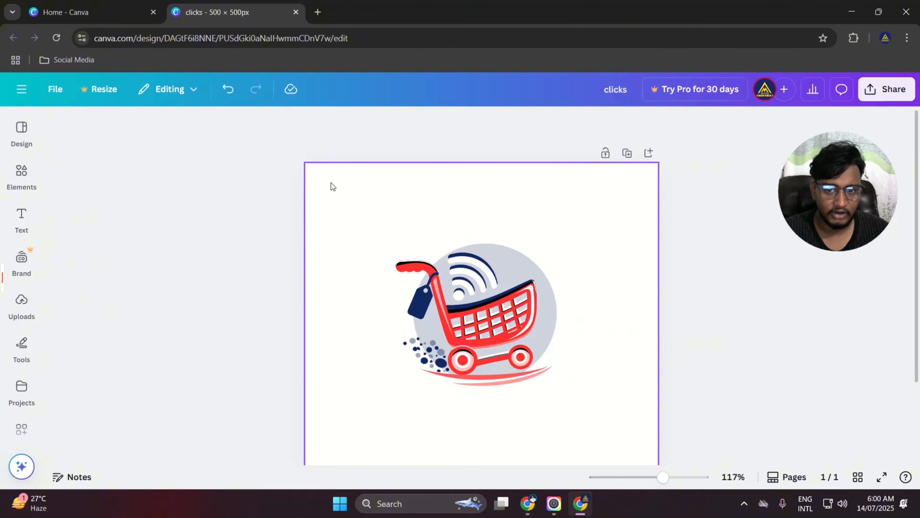
Try the document's black, dark blue and red as the page background colour, and return it to white.
{"action": "scroll", "coordinate": [328, 181], "scroll_direction": "down", "scroll_amount": 4}
{"action": "scroll", "coordinate": [475, 270], "scroll_direction": "up", "scroll_amount": 4}
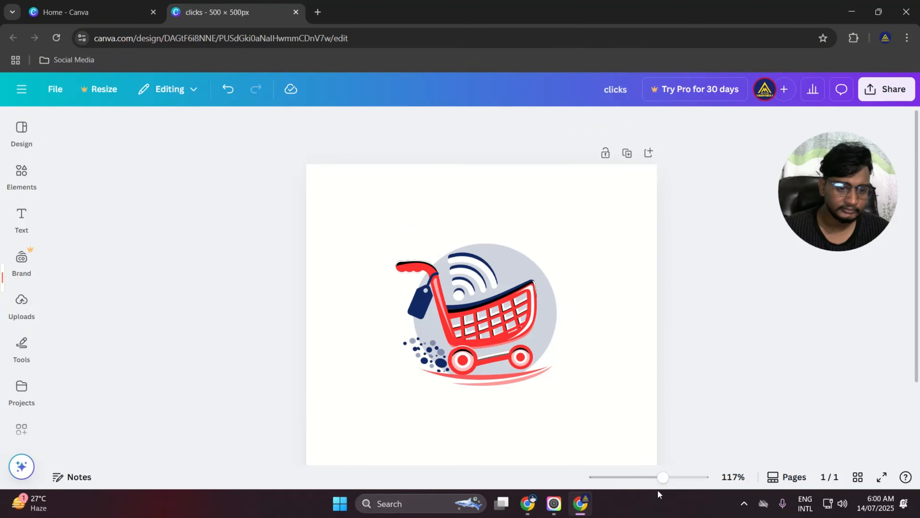
{"action": "left_click_drag", "start_coordinate": [662, 477], "coordinate": [654, 477]}
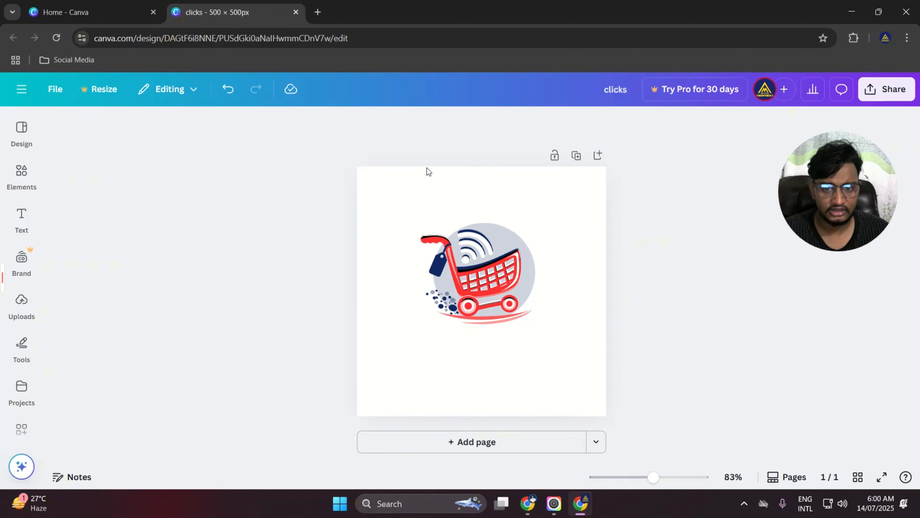
{"action": "left_click", "coordinate": [371, 181]}
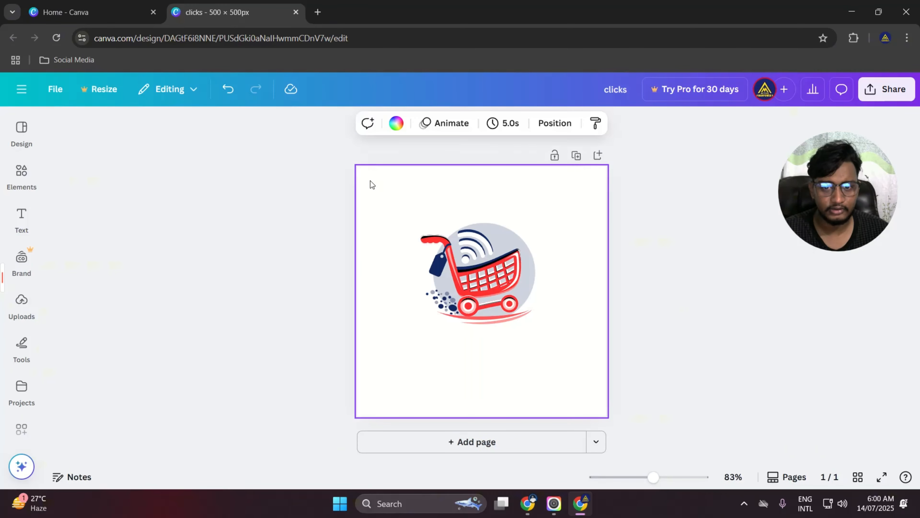
{"action": "left_click", "coordinate": [395, 125]}
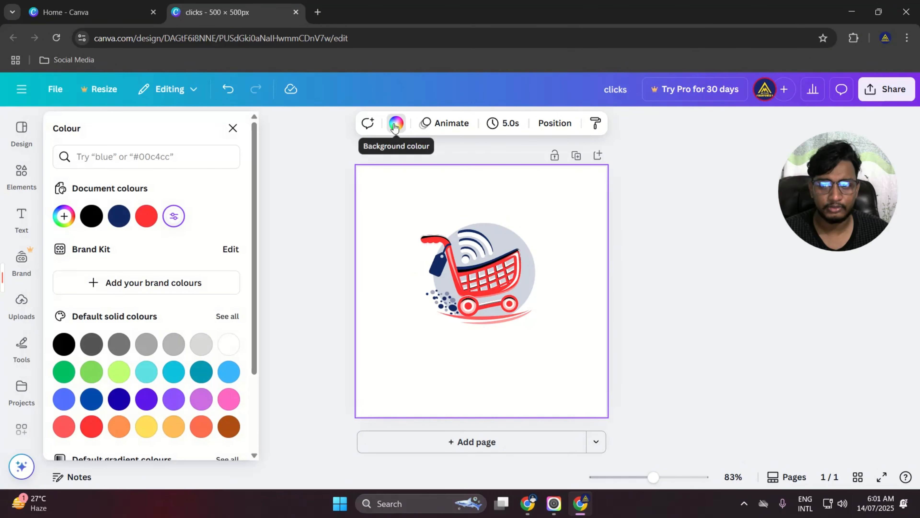
{"action": "left_click", "coordinate": [90, 216]}
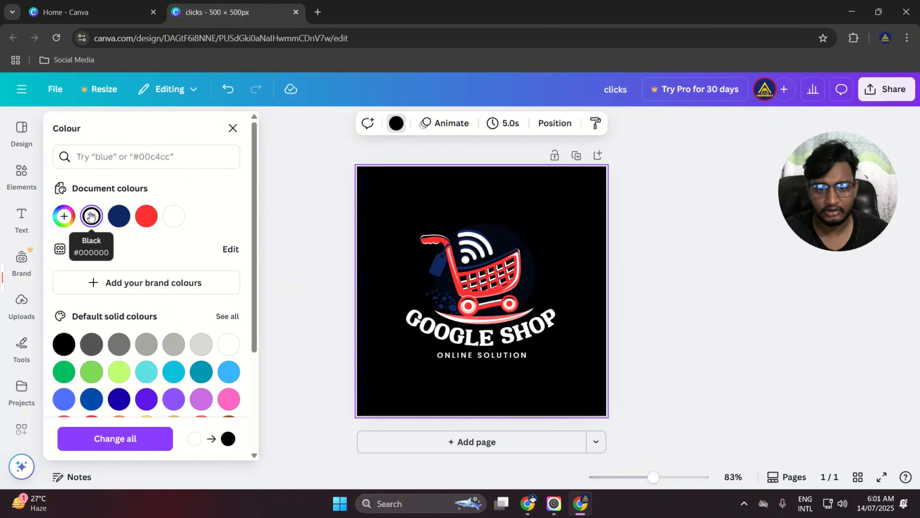
{"action": "left_click", "coordinate": [119, 216]}
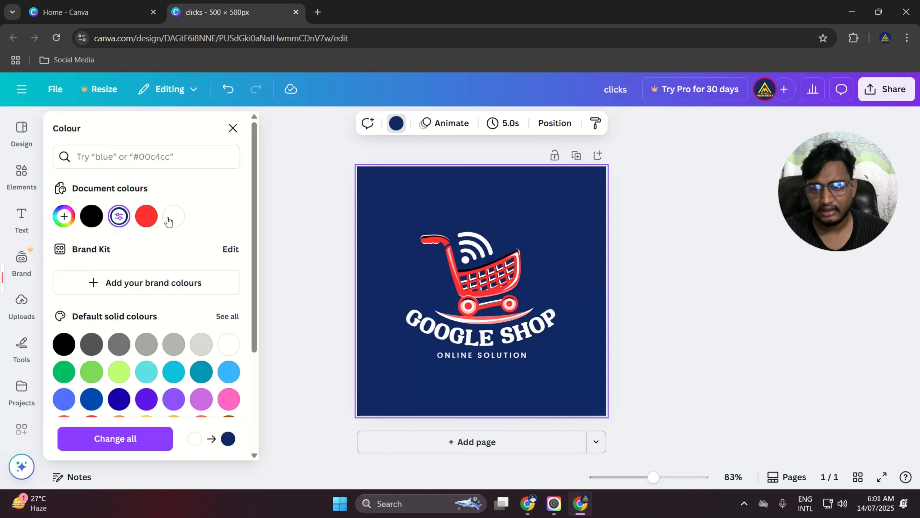
{"action": "left_click", "coordinate": [148, 219]}
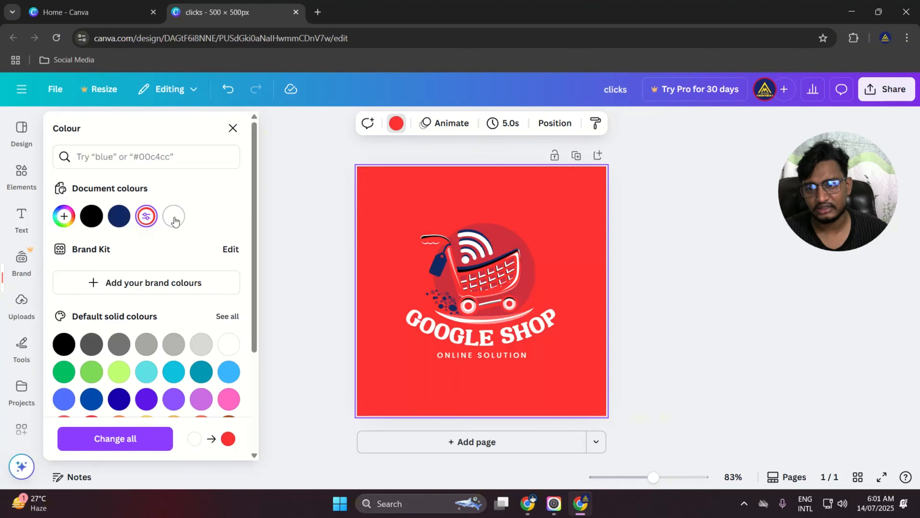
{"action": "left_click", "coordinate": [173, 217]}
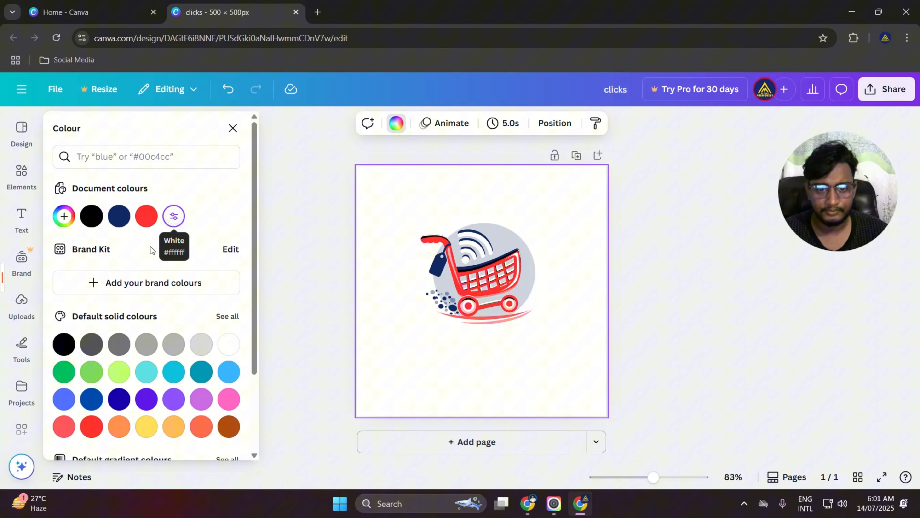
Try two default solid blues and the default black-to-gold gradient as the page background.
{"action": "left_click", "coordinate": [91, 398]}
{"action": "left_click", "coordinate": [119, 399]}
{"action": "scroll", "coordinate": [126, 366], "scroll_direction": "down", "scroll_amount": 3}
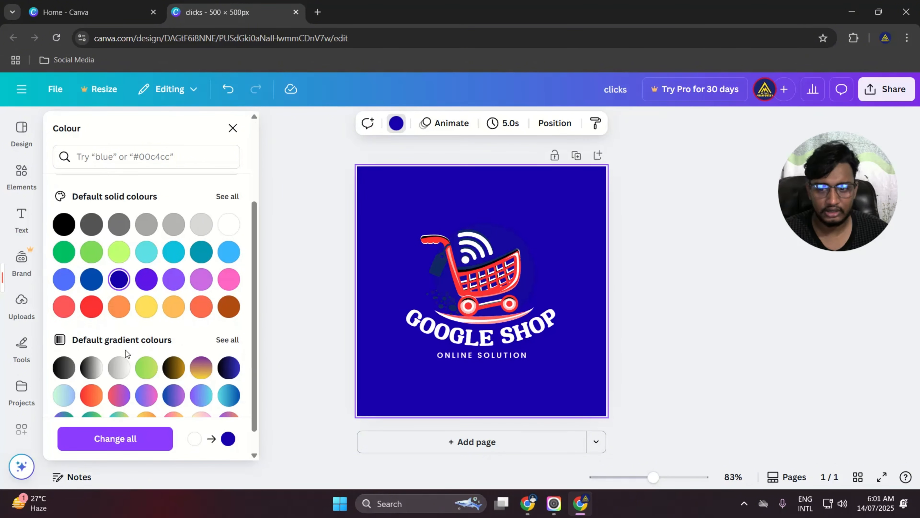
{"action": "left_click", "coordinate": [171, 366]}
{"action": "scroll", "coordinate": [174, 366], "scroll_direction": "down", "scroll_amount": 1}
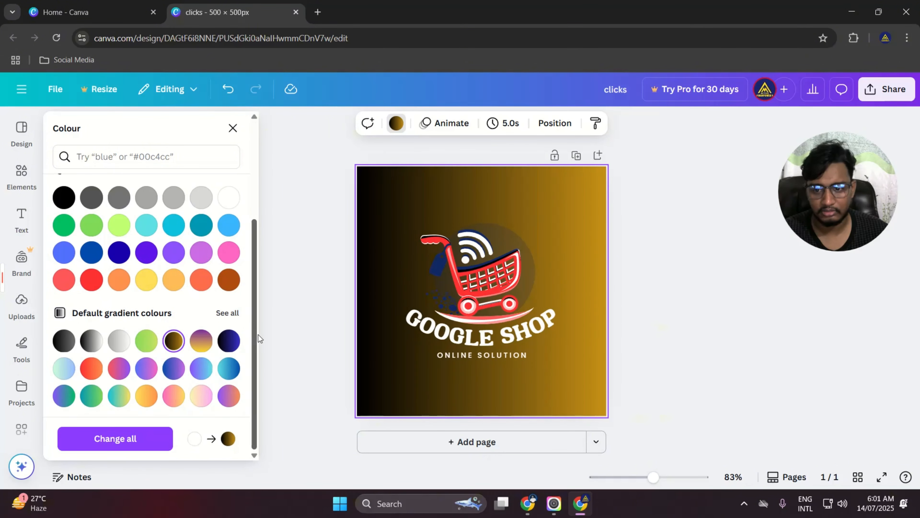
Try several default blue, purple and green gradients on the page background, ending with the pale green-to-blue one.
{"action": "left_click", "coordinate": [227, 340]}
{"action": "left_click", "coordinate": [174, 369]}
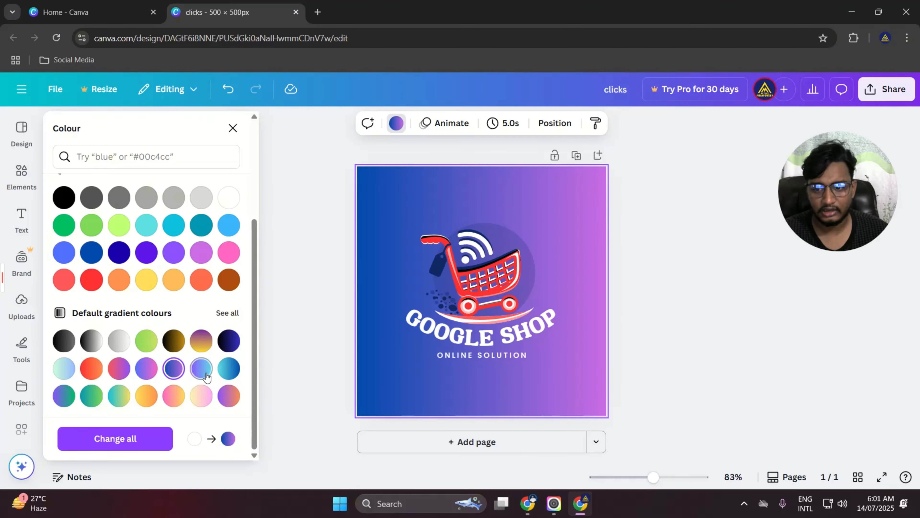
{"action": "left_click", "coordinate": [206, 377]}
{"action": "left_click", "coordinate": [228, 373]}
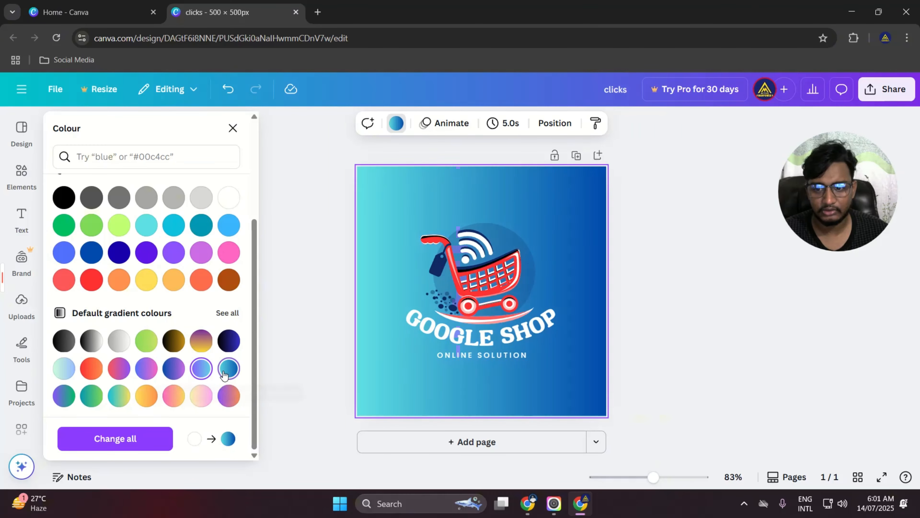
{"action": "left_click", "coordinate": [196, 374]}
{"action": "left_click", "coordinate": [64, 394]}
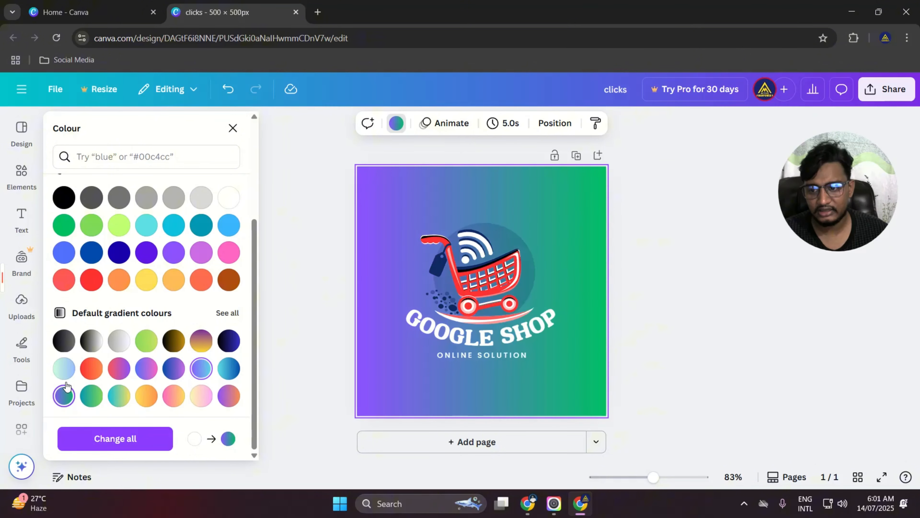
{"action": "left_click", "coordinate": [66, 370]}
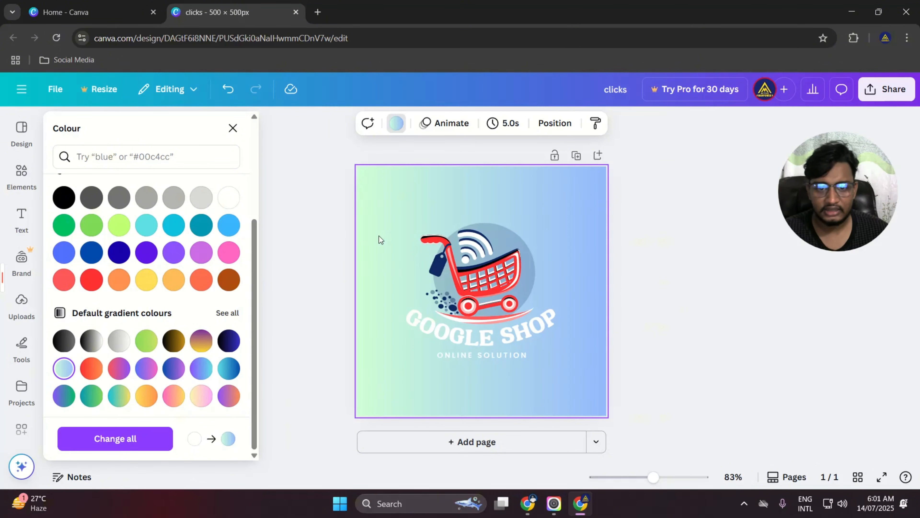
{"action": "left_click", "coordinate": [233, 128]}
Look through the available apps and open the library of ready-made background images.
{"action": "scroll", "coordinate": [22, 326], "scroll_direction": "down", "scroll_amount": 3}
{"action": "mouse_move", "coordinate": [22, 324]}
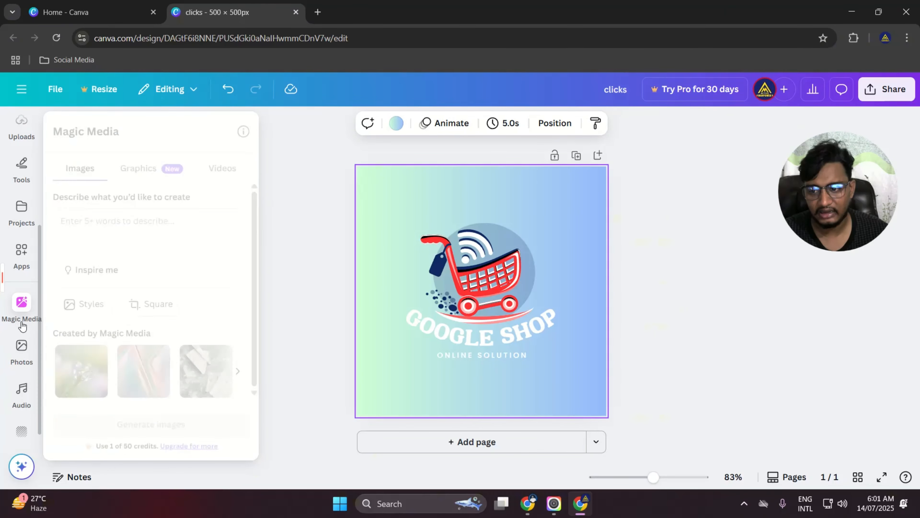
{"action": "left_click", "coordinate": [21, 238]}
{"action": "scroll", "coordinate": [100, 301], "scroll_direction": "down", "scroll_amount": 1}
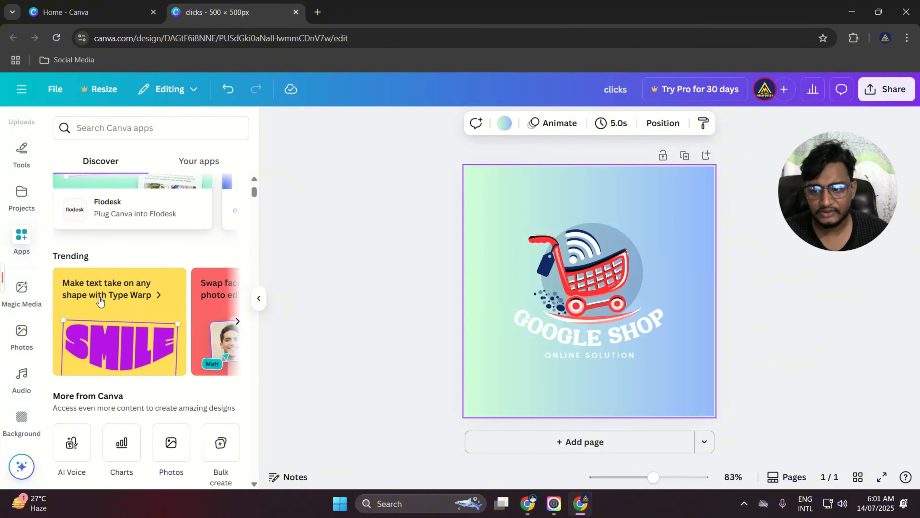
{"action": "scroll", "coordinate": [101, 301], "scroll_direction": "down", "scroll_amount": 4}
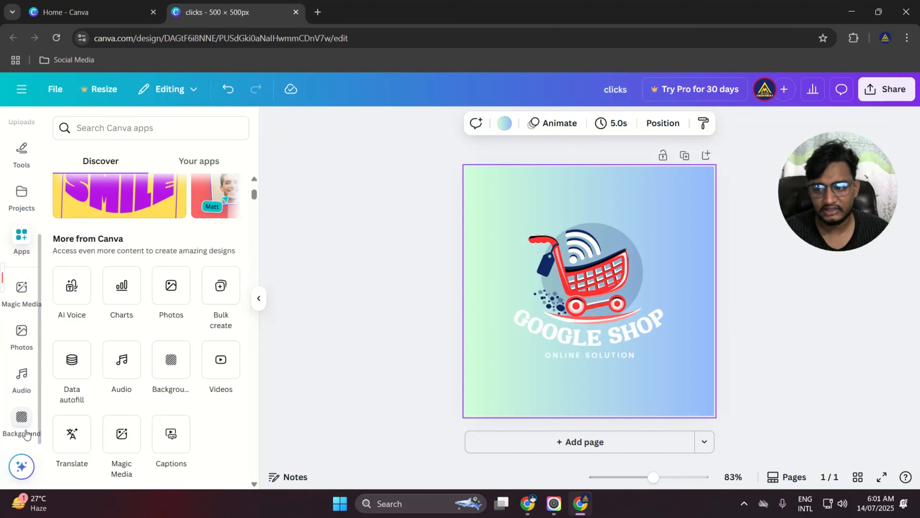
{"action": "left_click", "coordinate": [22, 419]}
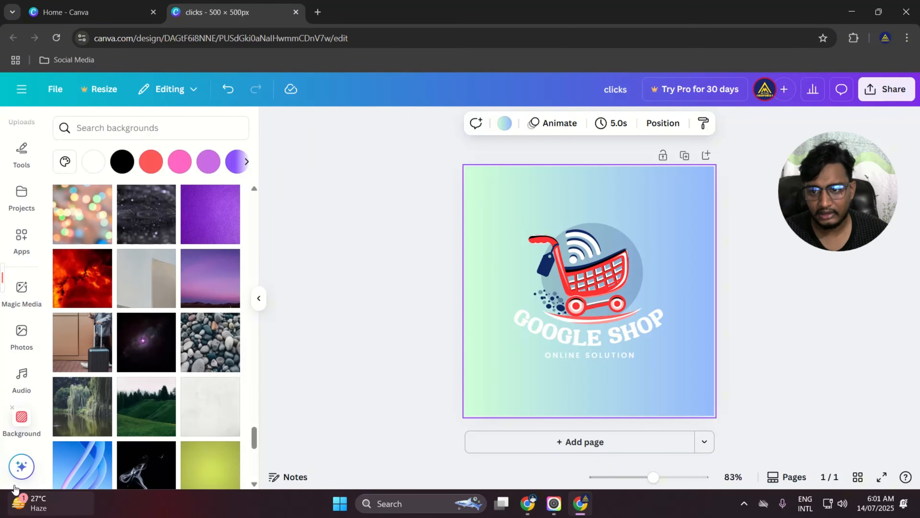
Try the purple leather, dark nebula and purple-blue striped images in turn as the page background.
{"action": "scroll", "coordinate": [149, 248], "scroll_direction": "up", "scroll_amount": 1}
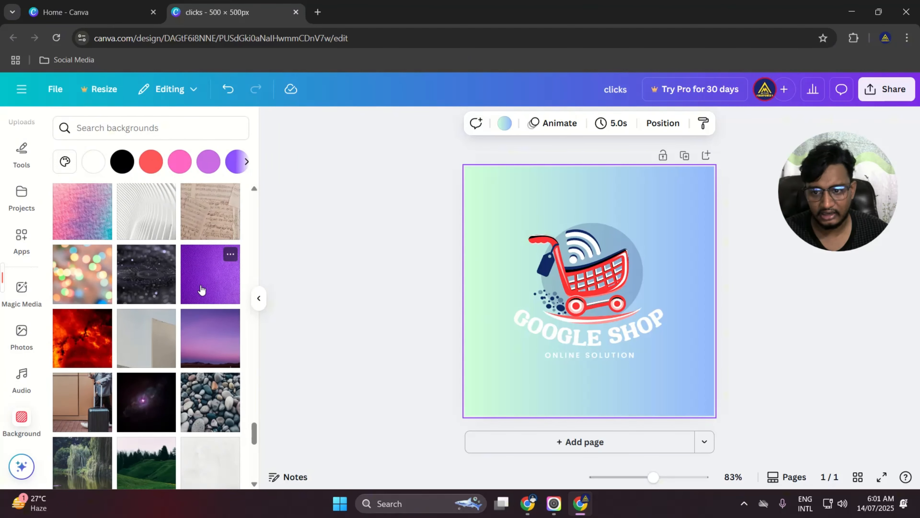
{"action": "left_click_drag", "start_coordinate": [202, 291], "coordinate": [475, 205]}
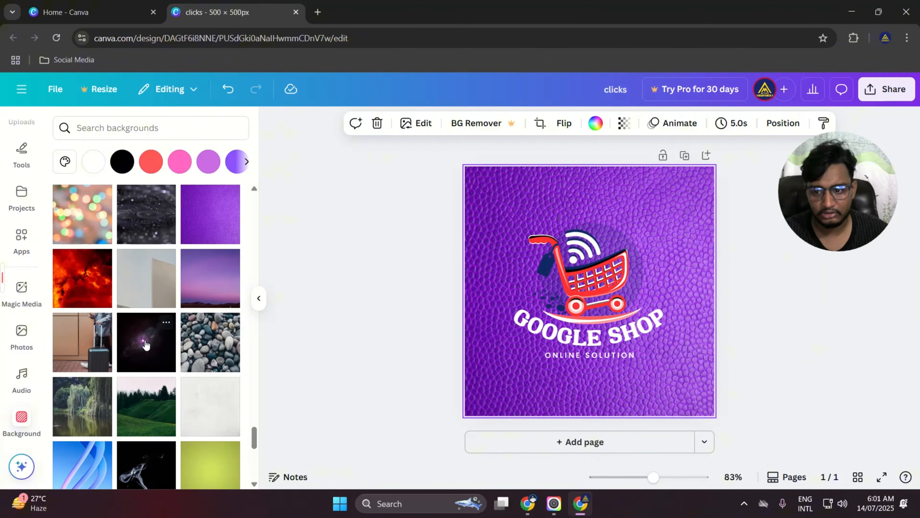
{"action": "left_click_drag", "start_coordinate": [146, 342], "coordinate": [485, 202]}
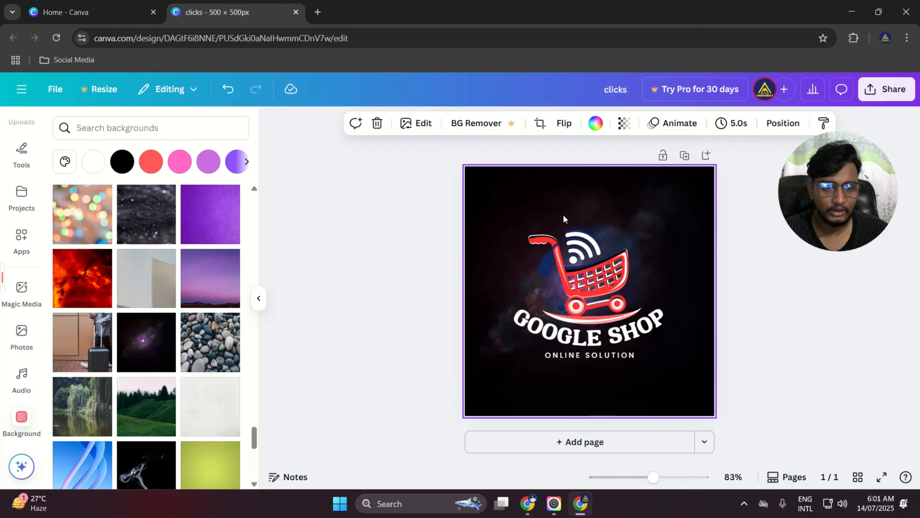
{"action": "scroll", "coordinate": [82, 380], "scroll_direction": "down", "scroll_amount": 15}
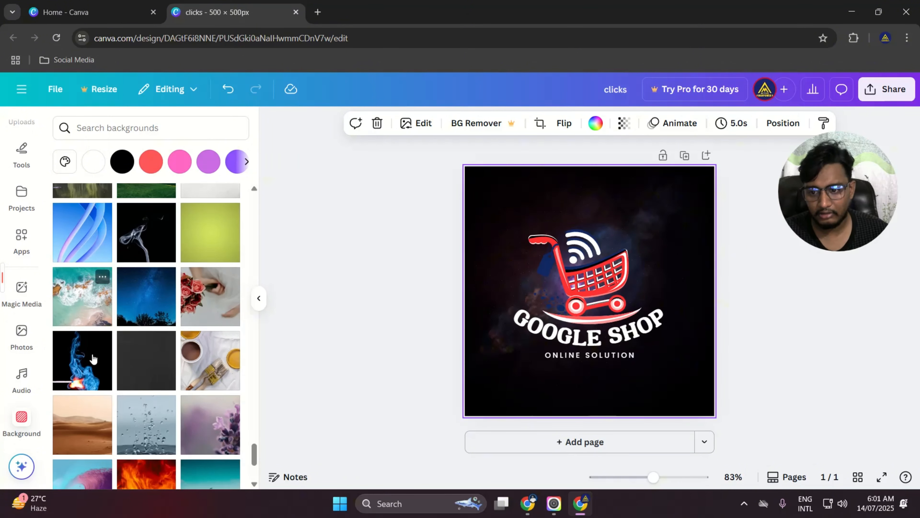
{"action": "scroll", "coordinate": [125, 331], "scroll_direction": "down", "scroll_amount": 3}
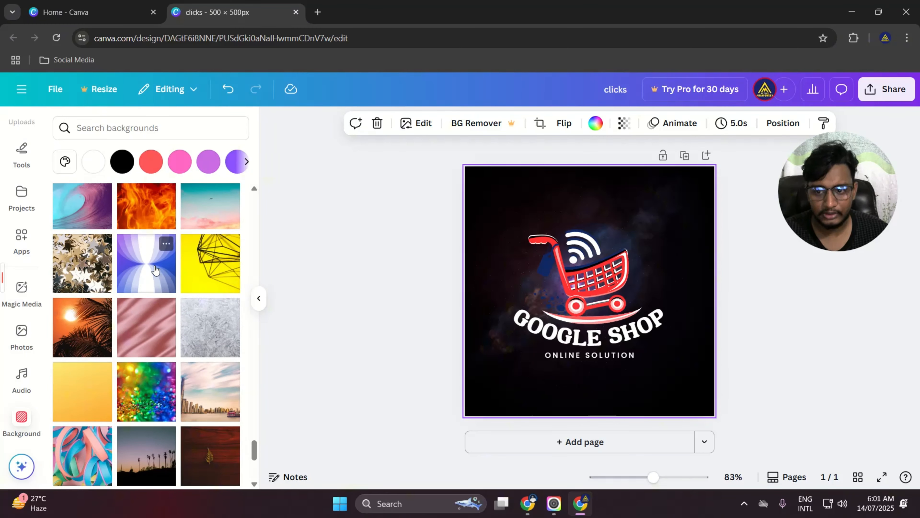
{"action": "left_click_drag", "start_coordinate": [163, 268], "coordinate": [499, 200]}
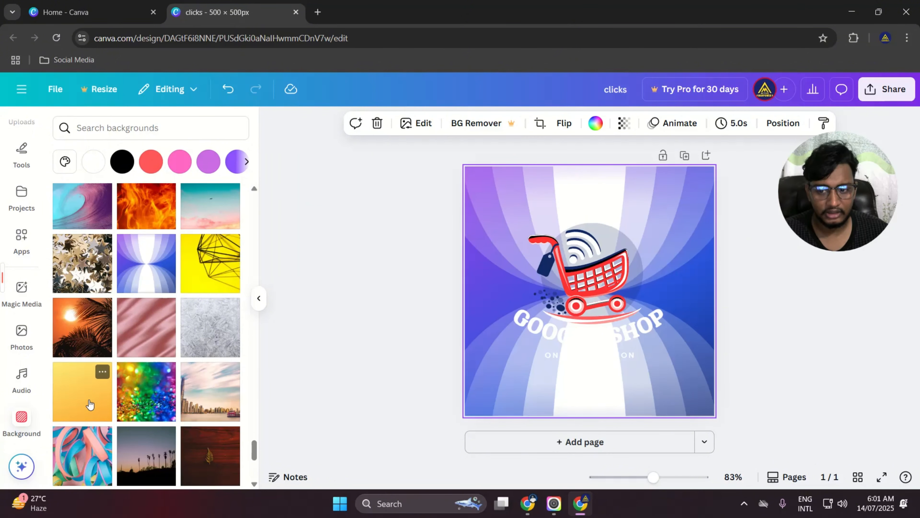
Apply the plain yellow-to-orange gradient image as the page background.
{"action": "left_click_drag", "start_coordinate": [89, 404], "coordinate": [495, 198]}
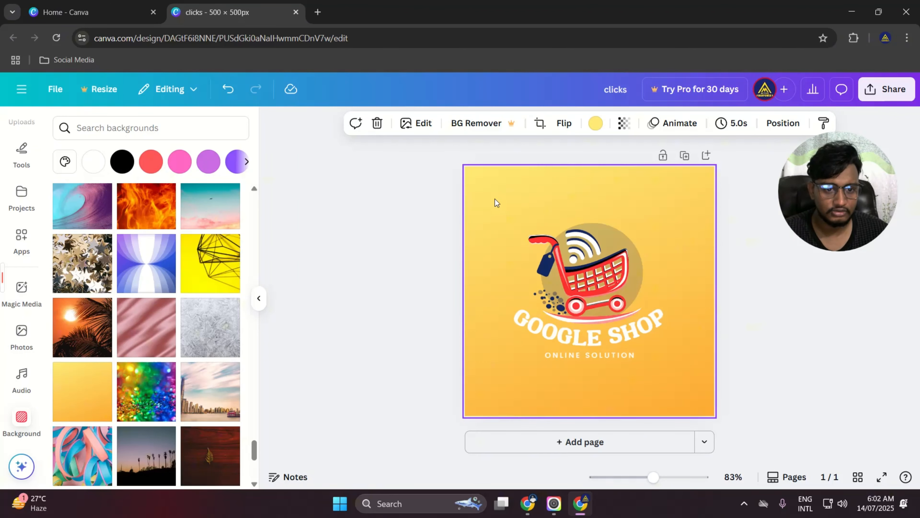
{"action": "scroll", "coordinate": [183, 357], "scroll_direction": "down", "scroll_amount": 5}
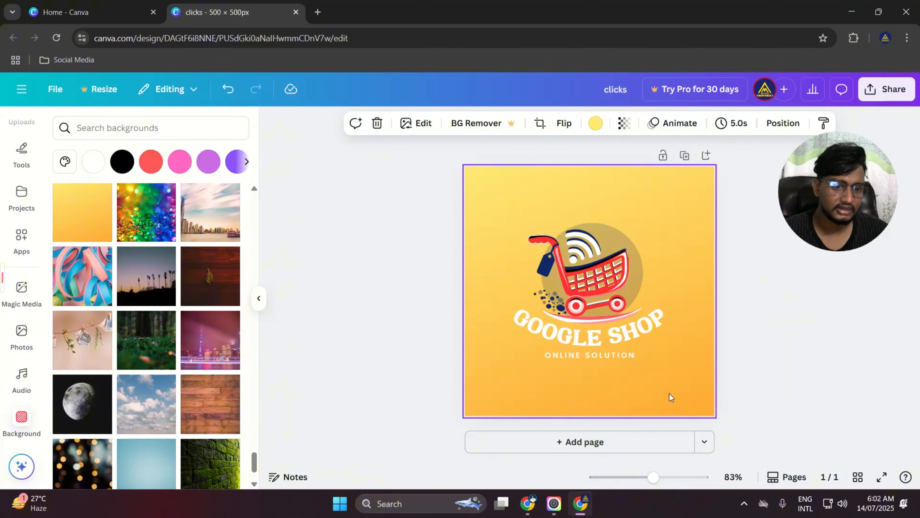
Try the document's black and dark blue on the curved GOOGLE SHOP headline and set its text colour to red.
{"action": "left_click", "coordinate": [567, 337]}
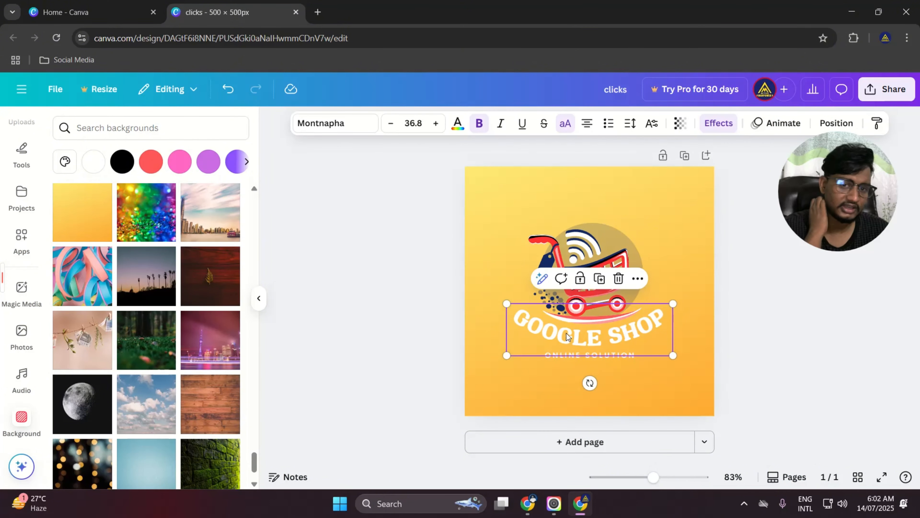
{"action": "left_click", "coordinate": [458, 125]}
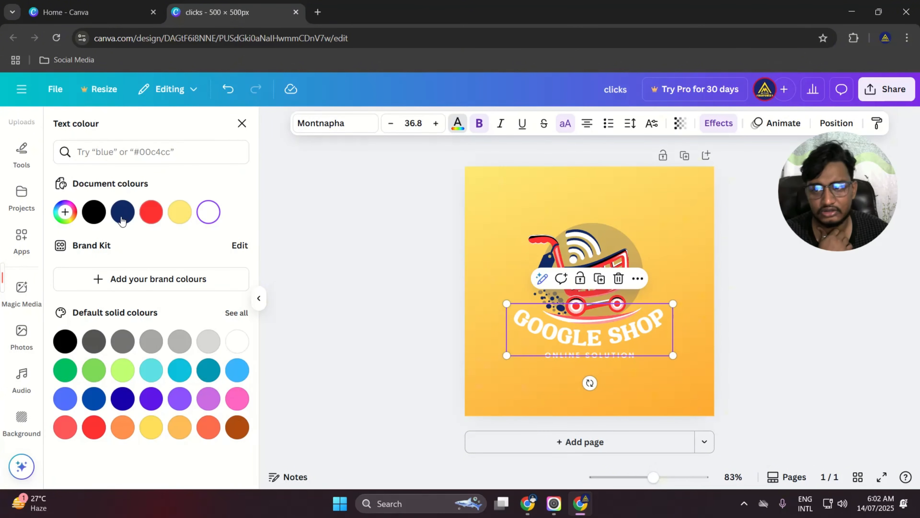
{"action": "left_click", "coordinate": [91, 213]}
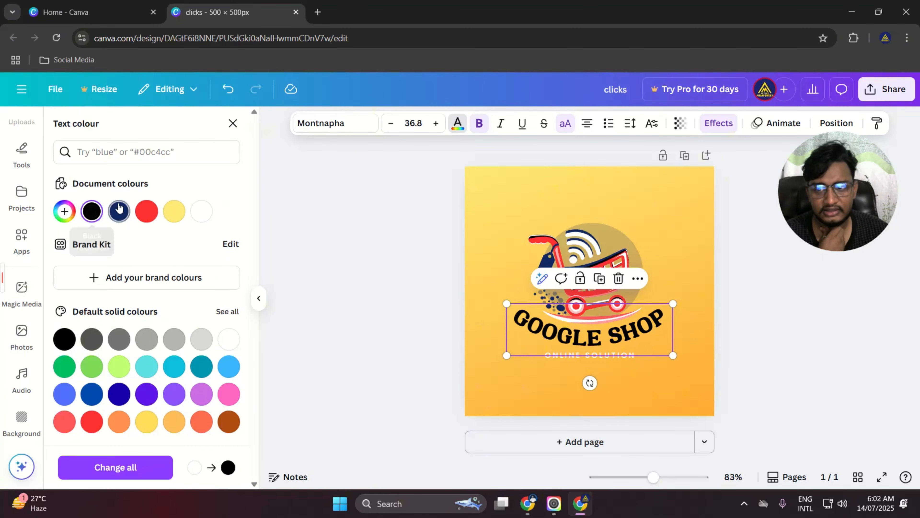
{"action": "left_click", "coordinate": [119, 211]}
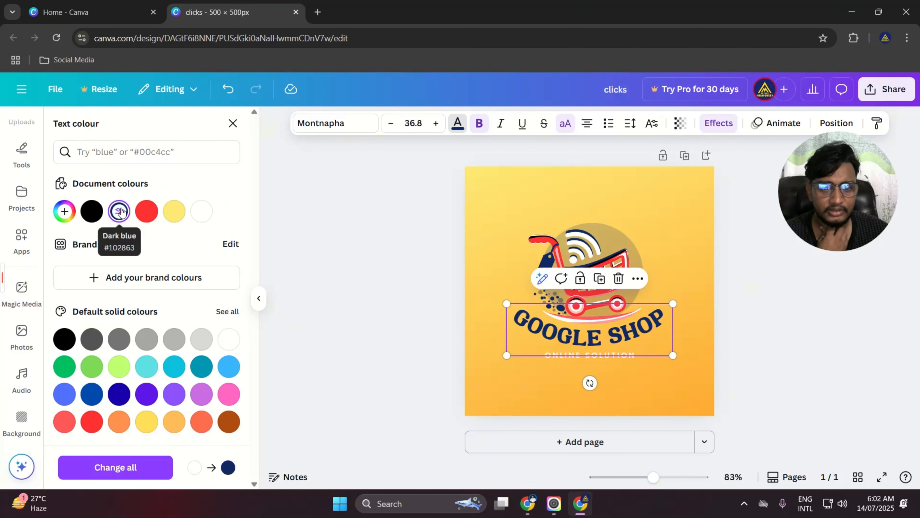
{"action": "left_click", "coordinate": [149, 211]}
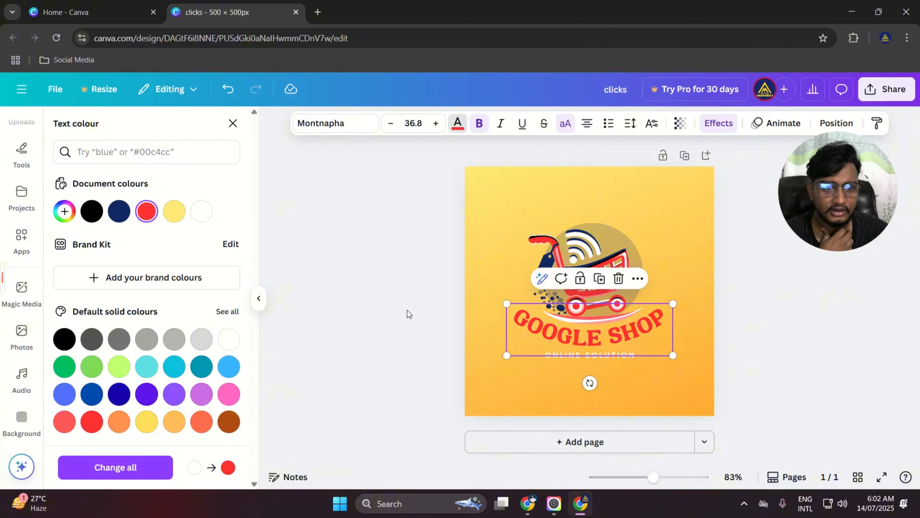
Deselect the headline and download the finished logo design as a PNG file at 500 × 500 px.
{"action": "left_click", "coordinate": [495, 372]}
{"action": "left_click", "coordinate": [411, 325]}
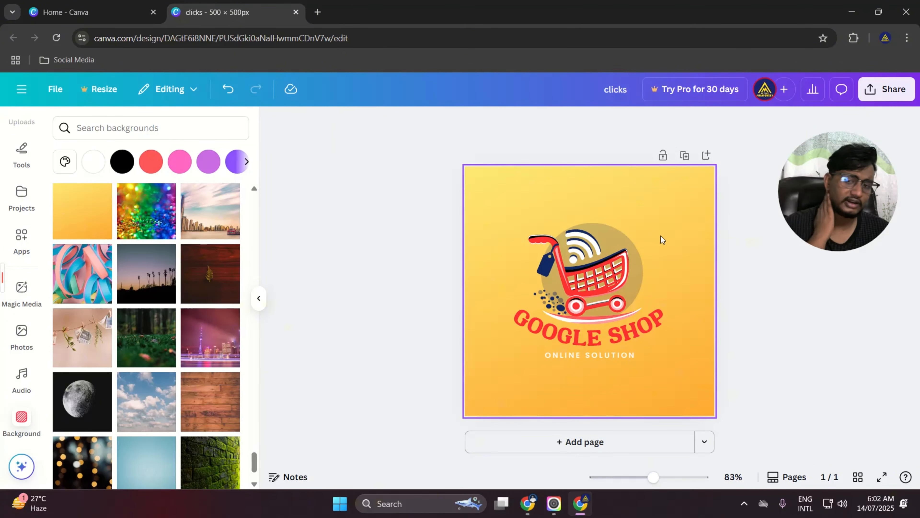
{"action": "scroll", "coordinate": [146, 327], "scroll_direction": "up", "scroll_amount": 3}
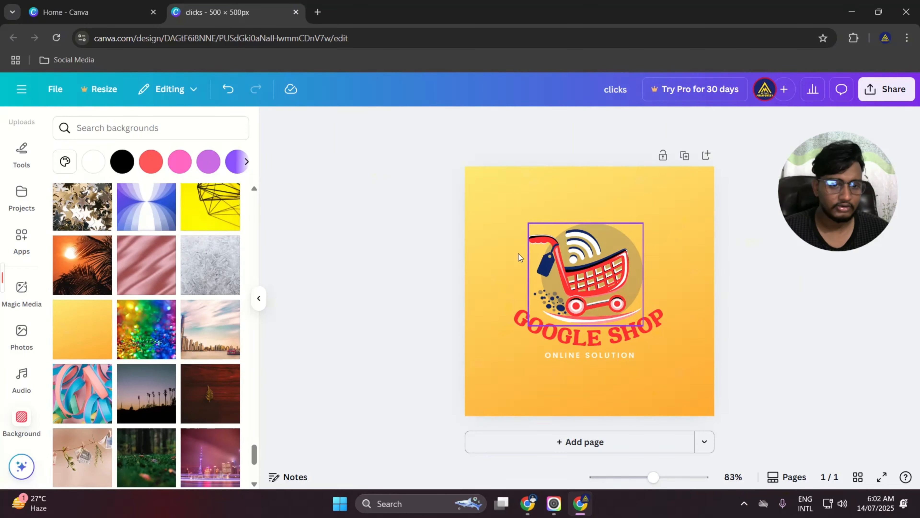
{"action": "left_click", "coordinate": [886, 89]}
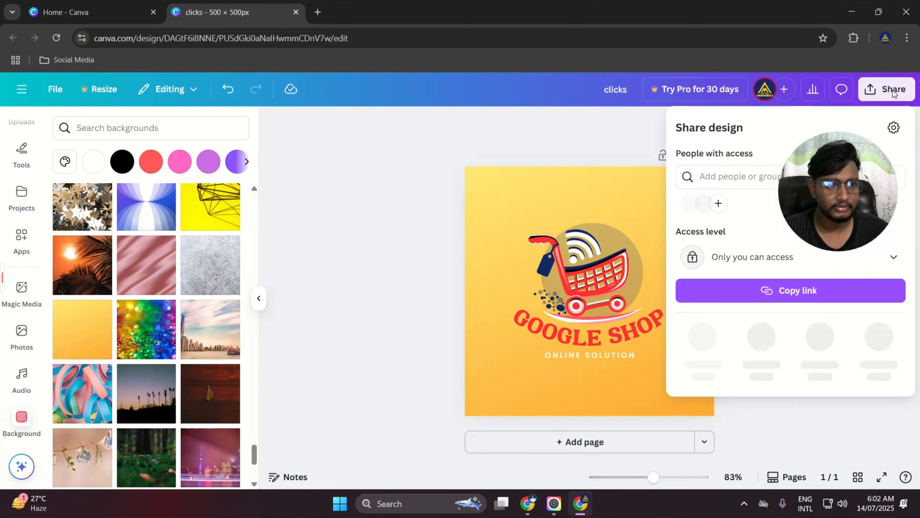
{"action": "left_click", "coordinate": [702, 337]}
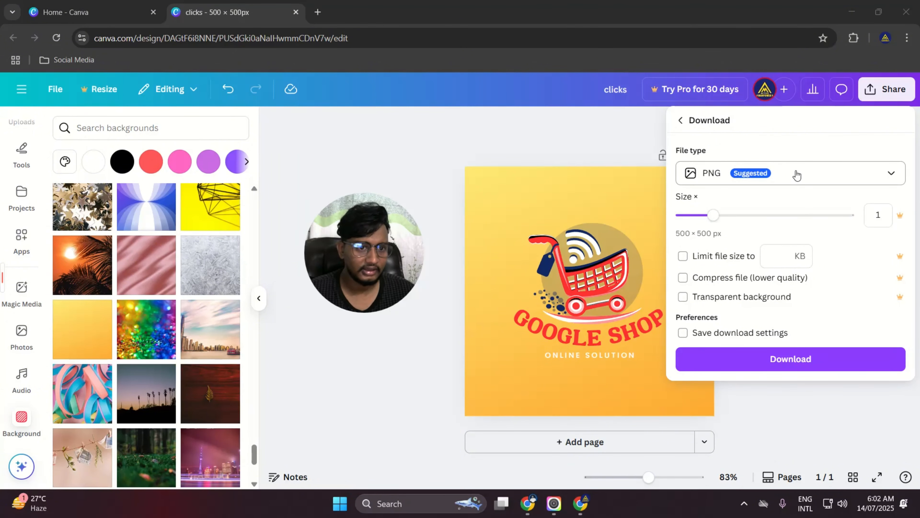
{"action": "left_click", "coordinate": [797, 175]}
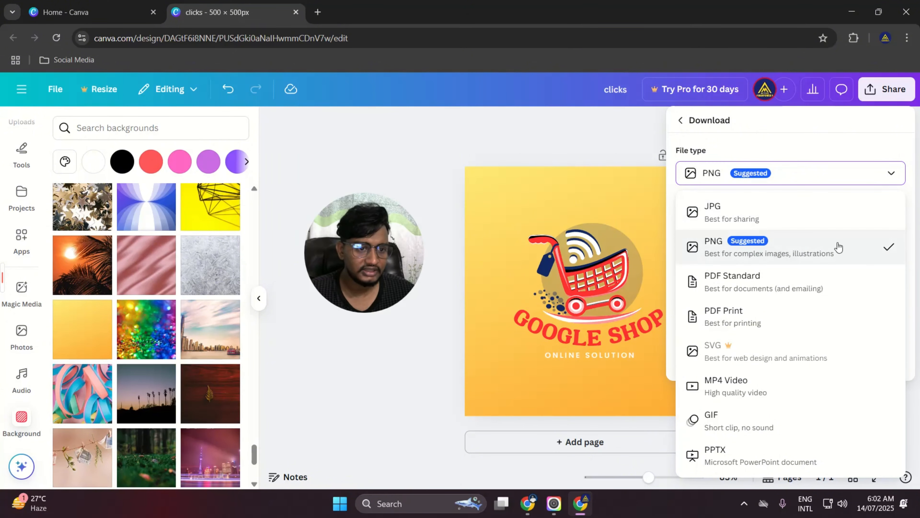
{"action": "left_click", "coordinate": [783, 242]}
{"action": "left_click", "coordinate": [779, 360]}
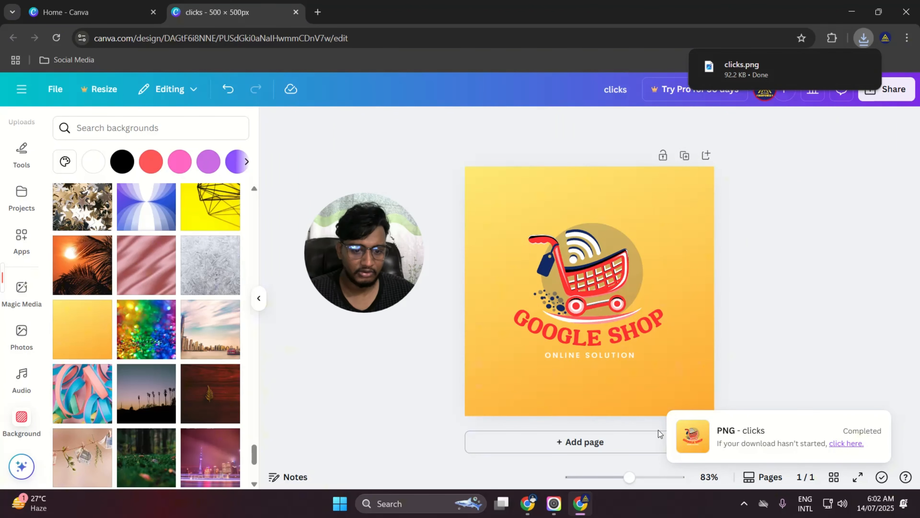
Open the downloaded clicks.png from the browser, inspect the logo up close and close the image viewer.
{"action": "left_click", "coordinate": [794, 74]}
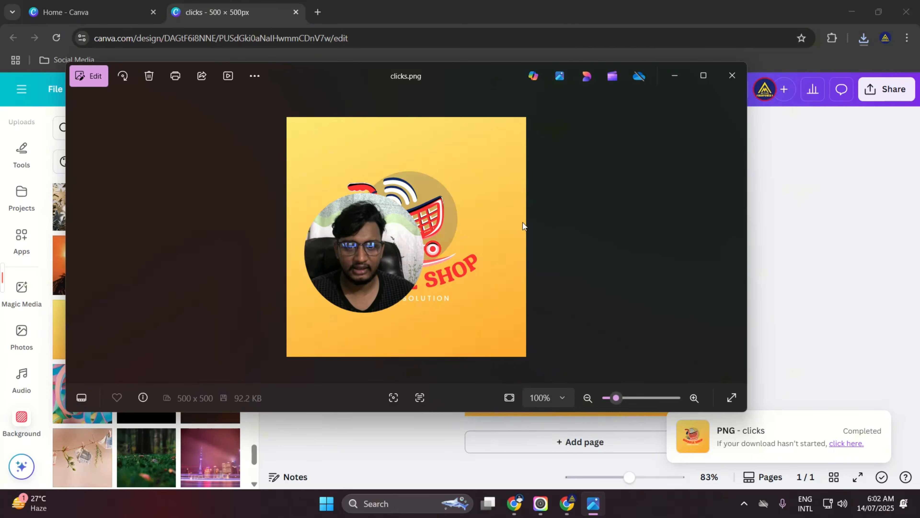
{"action": "scroll", "coordinate": [523, 225], "scroll_direction": "up", "scroll_amount": 1}
{"action": "scroll", "coordinate": [467, 240], "scroll_direction": "up", "scroll_amount": 3}
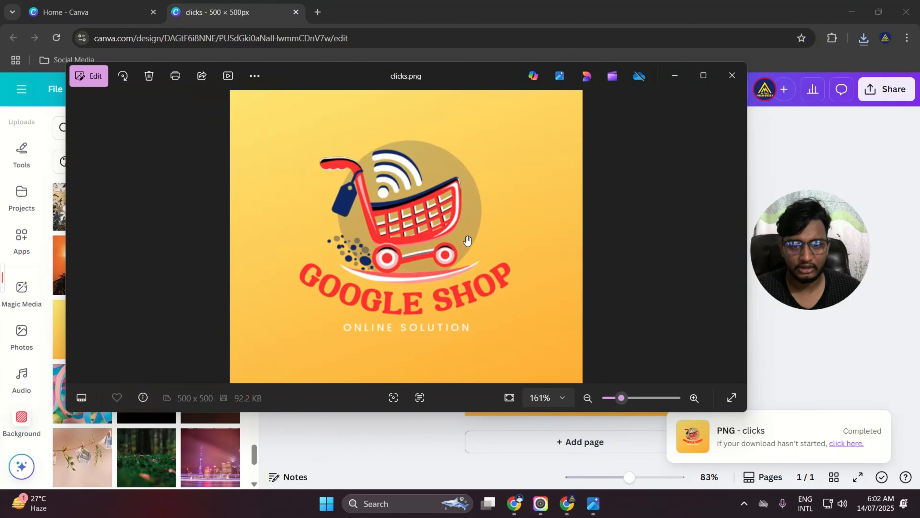
{"action": "scroll", "coordinate": [467, 237], "scroll_direction": "down", "scroll_amount": 3}
{"action": "left_click", "coordinate": [733, 75]}
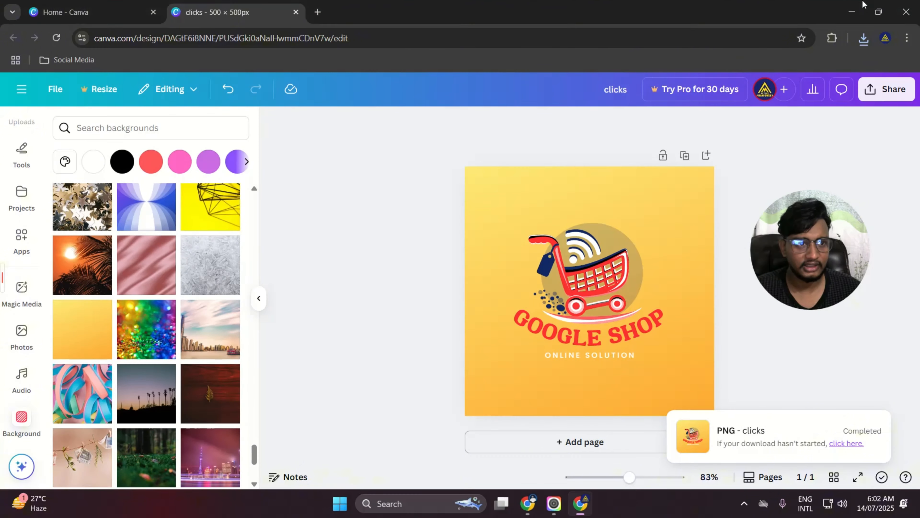
Switch to File Explorer, view clicks.png from the Downloads folder, then close the image and minimise the folder window.
{"action": "left_click", "coordinate": [864, 5]}
{"action": "double_click", "coordinate": [36, 20]}
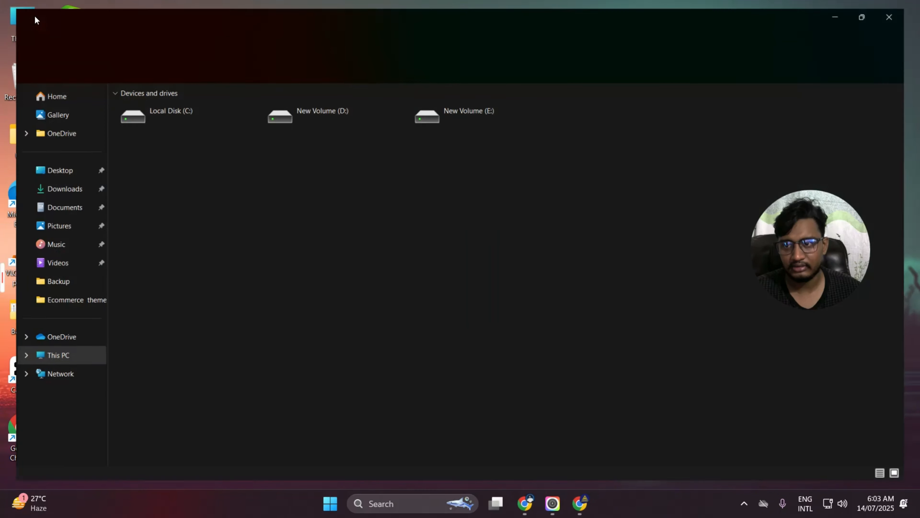
{"action": "left_click", "coordinate": [40, 186]}
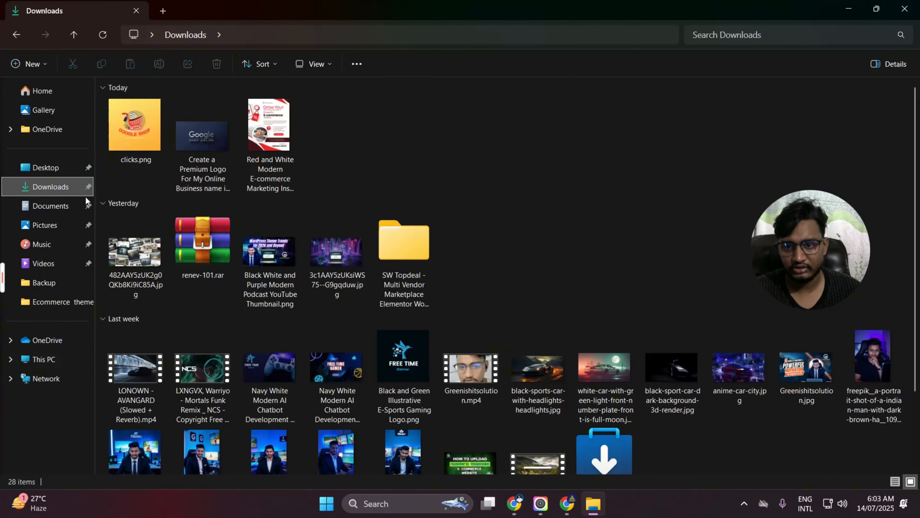
{"action": "double_click", "coordinate": [123, 142]}
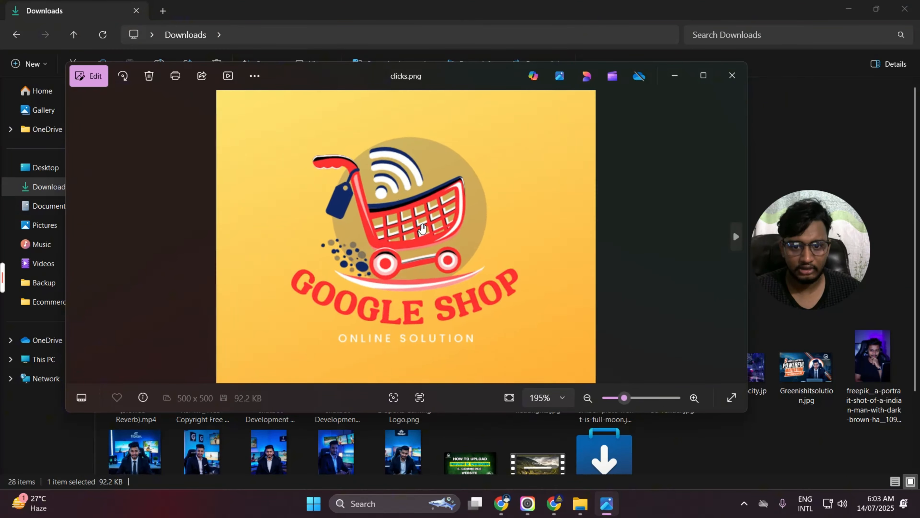
{"action": "scroll", "coordinate": [422, 228], "scroll_direction": "up", "scroll_amount": 3}
{"action": "scroll", "coordinate": [422, 227], "scroll_direction": "down", "scroll_amount": 5}
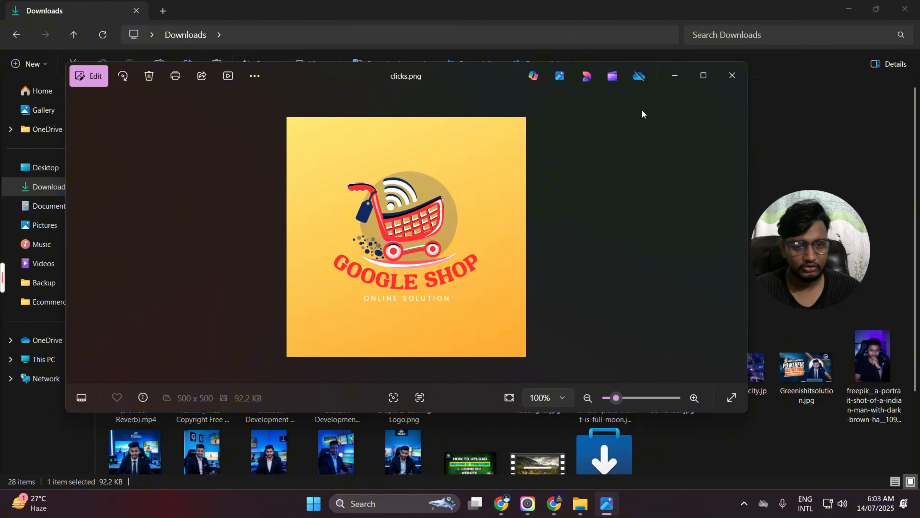
{"action": "left_click", "coordinate": [721, 81]}
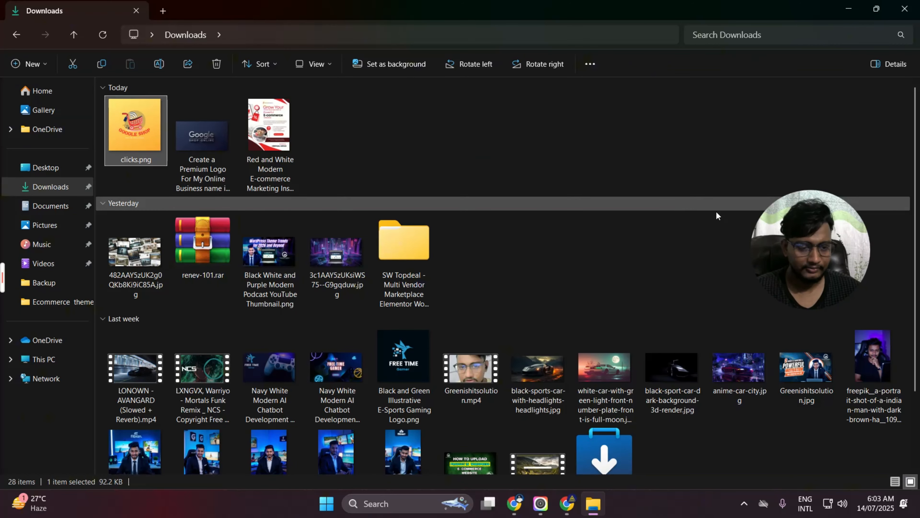
{"action": "left_click", "coordinate": [848, 8]}
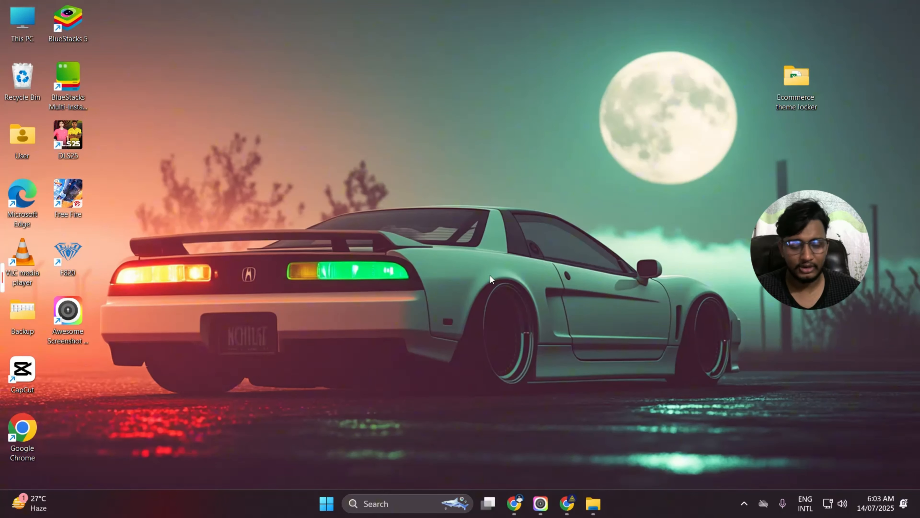
{"action": "mouse_move", "coordinate": [775, 262]}
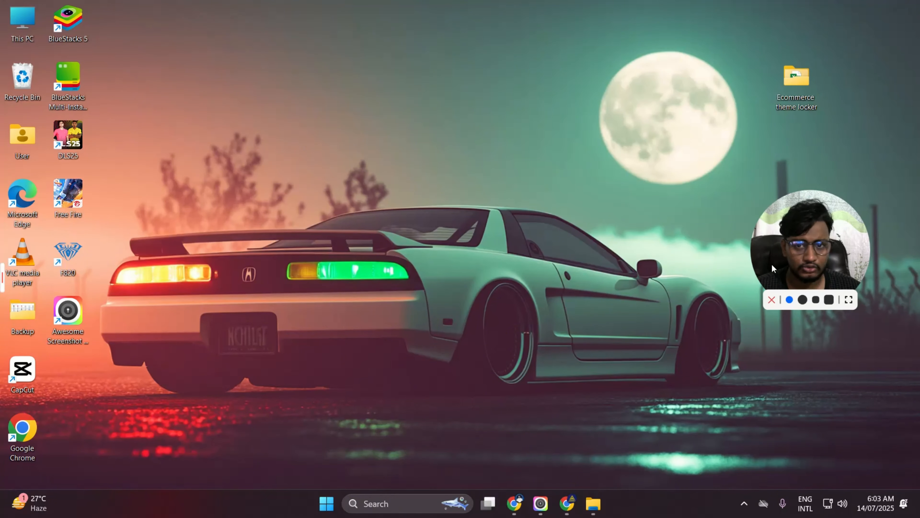
{"action": "left_click_drag", "start_coordinate": [770, 245], "coordinate": [628, 119]}
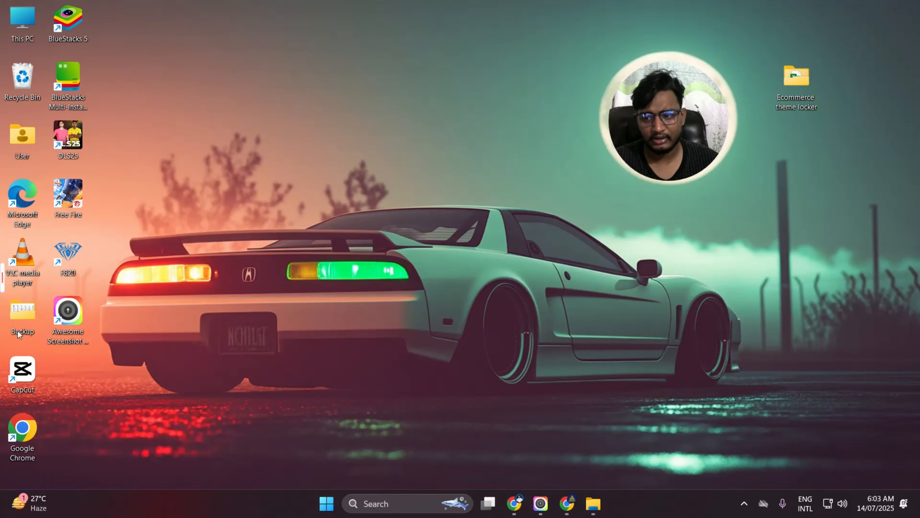
{"action": "mouse_move", "coordinate": [2, 284]}
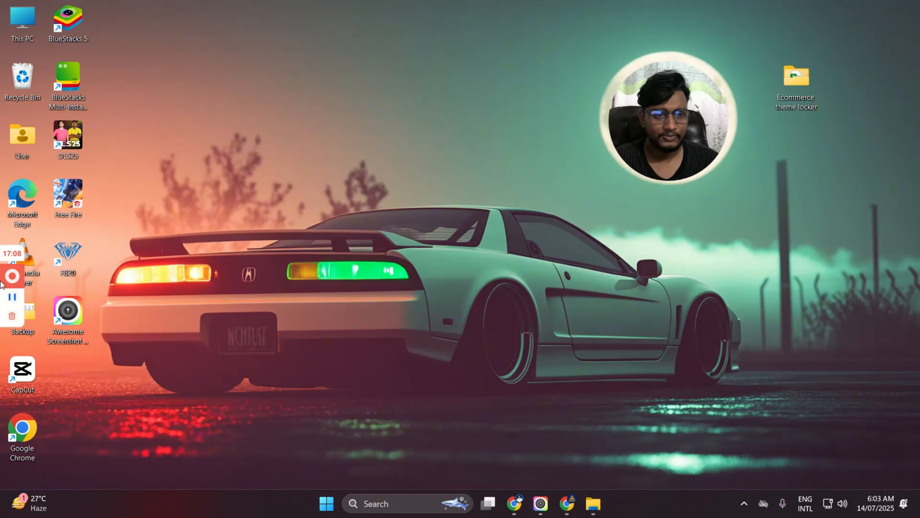